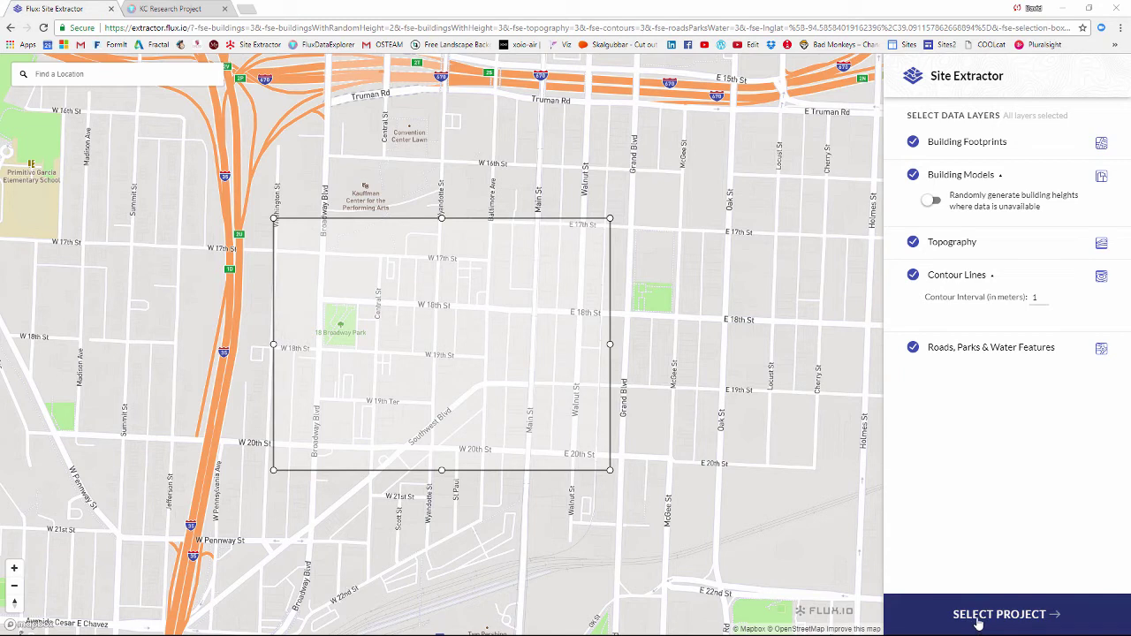
# Step: Show the KC Research Project's extracted roads, parks and contours in Flux's 3D viewer
pyautogui.click(168, 11)
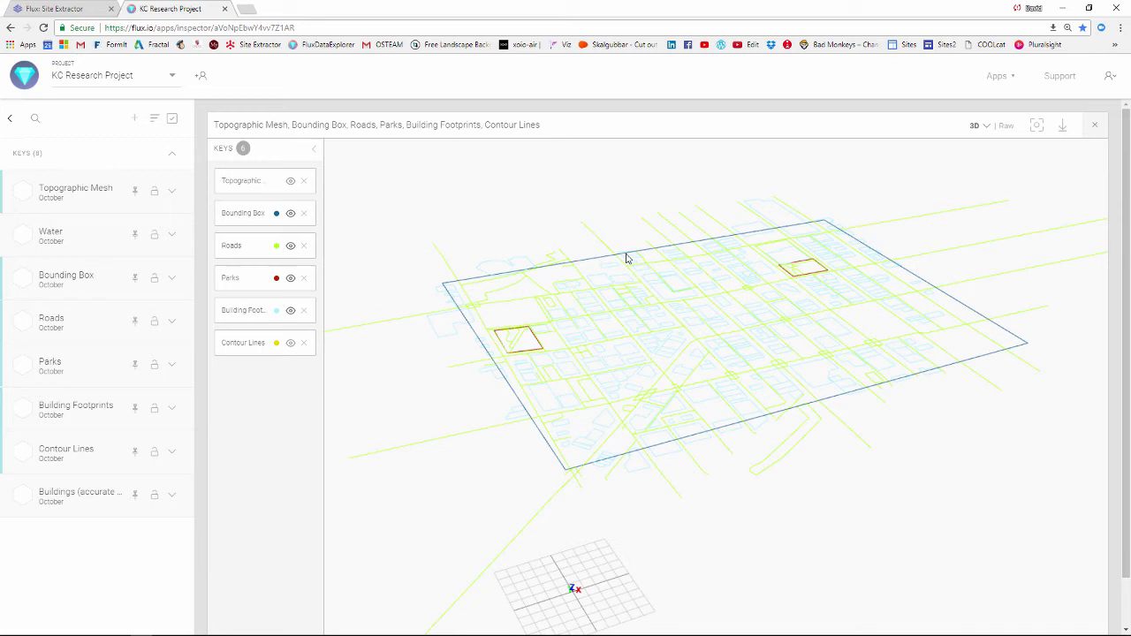
pyautogui.moveTo(861, 374); pyautogui.dragTo(888, 392)
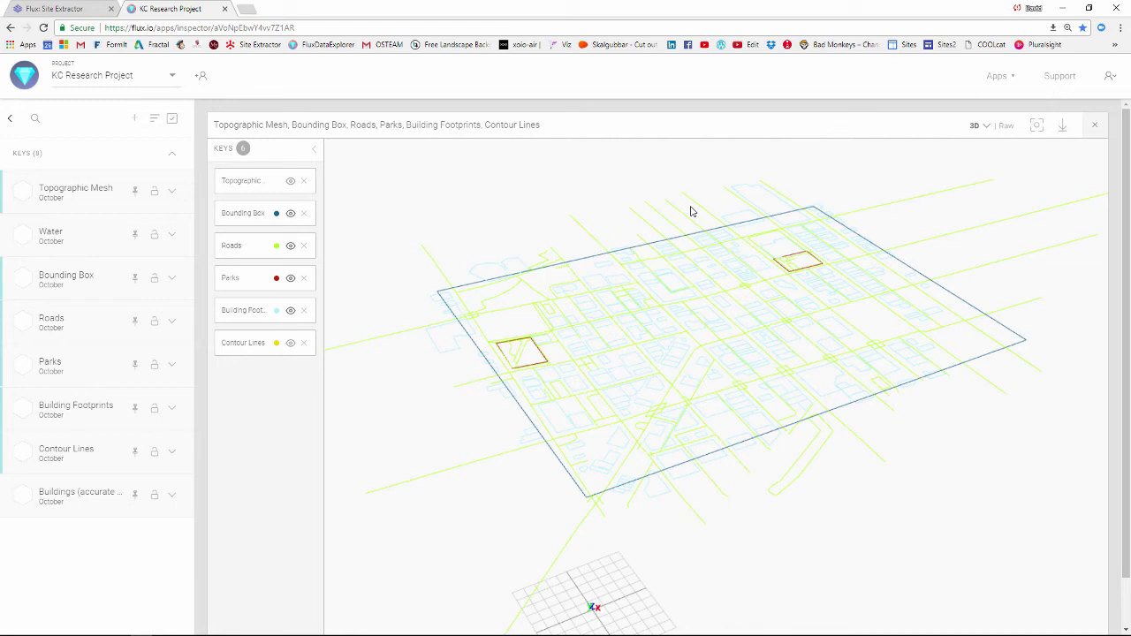
# Step: Return to Revit and start a Flux receive from KC Research Project
pyautogui.hotkey('alt', 'Tab')
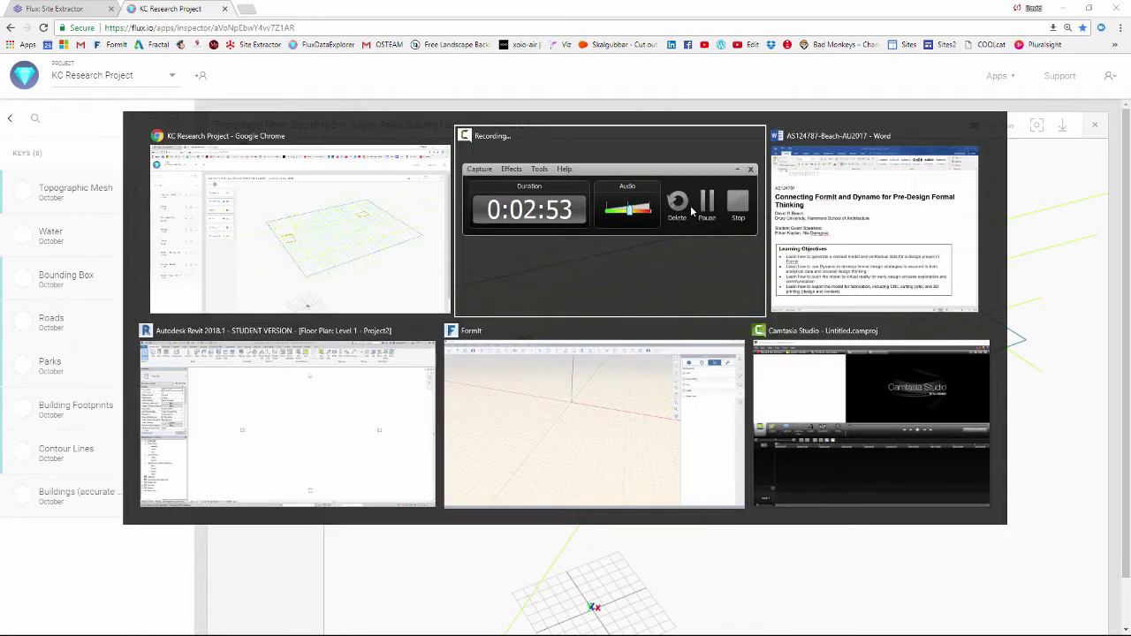
pyautogui.hotkey('alt', 'Tab')
pyautogui.hotkey('alt', 'Tab')
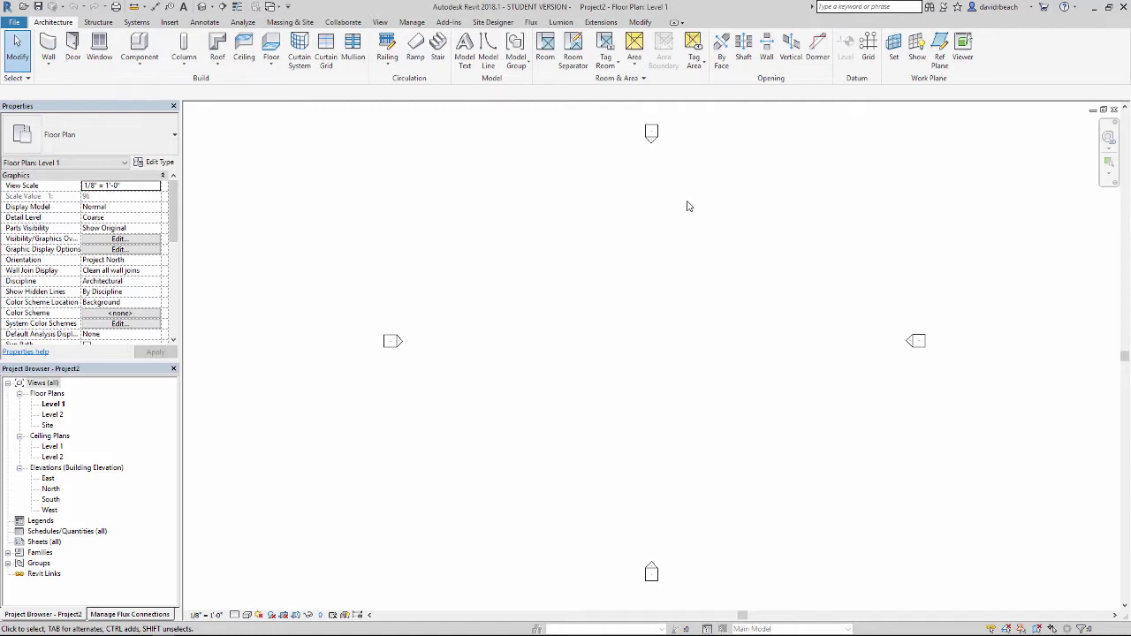
pyautogui.moveTo(669, 303); pyautogui.dragTo(649, 298, button='middle')
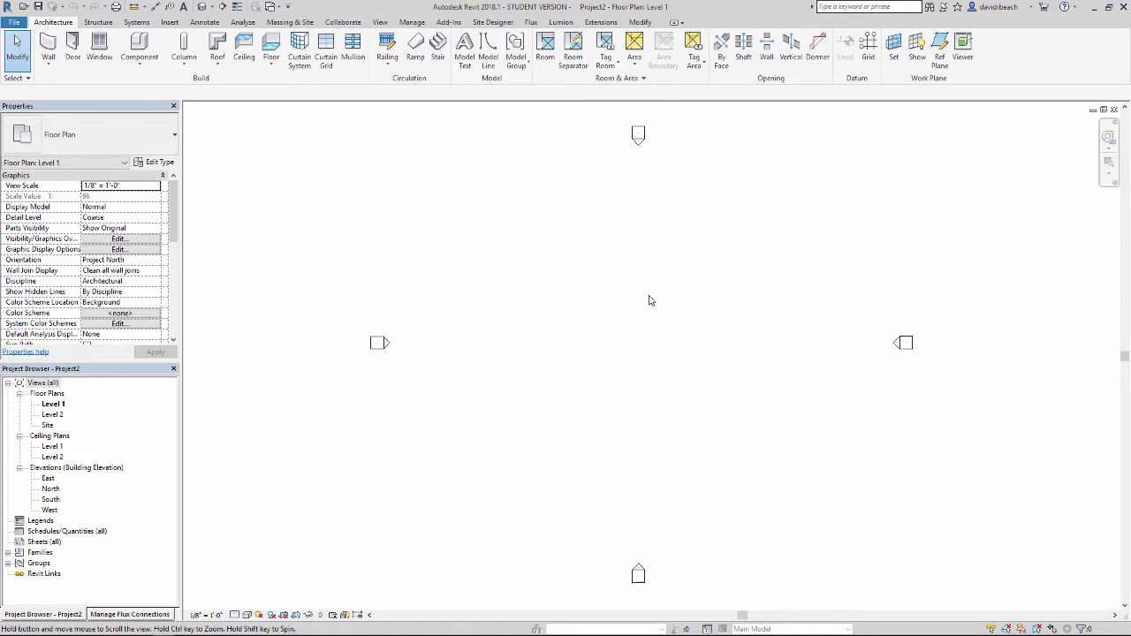
pyautogui.click(530, 23)
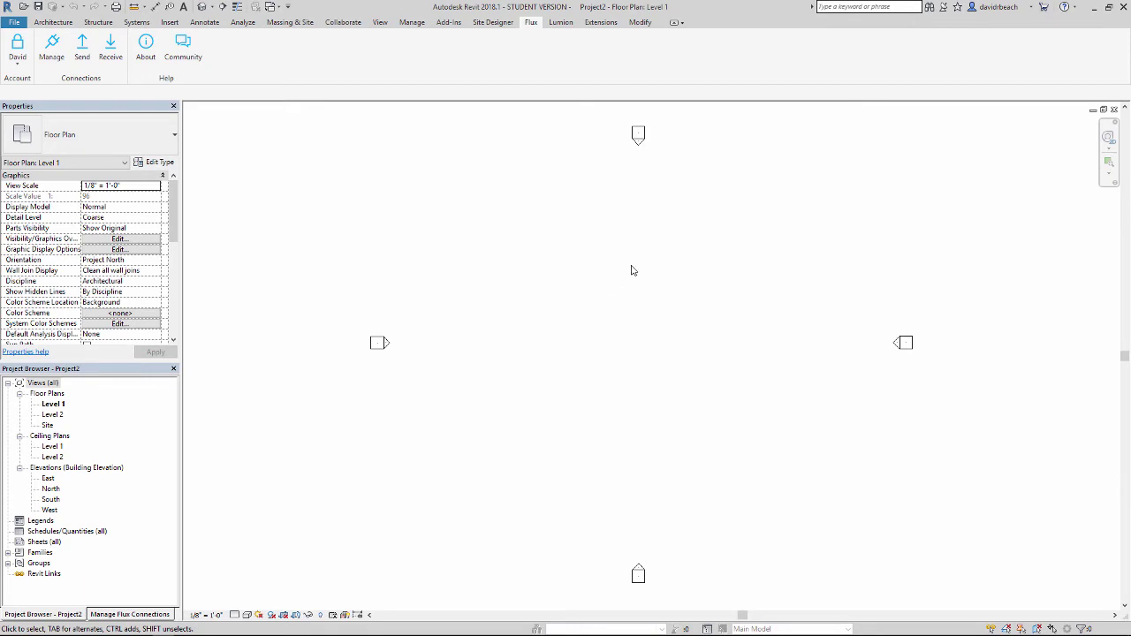
pyautogui.click(111, 49)
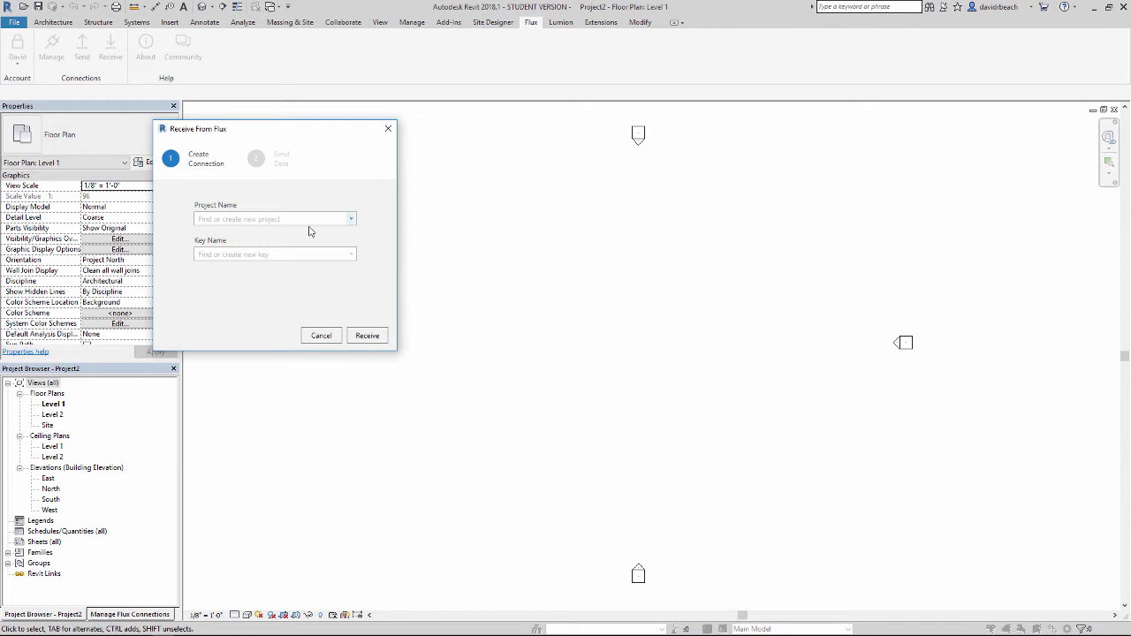
pyautogui.click(350, 219)
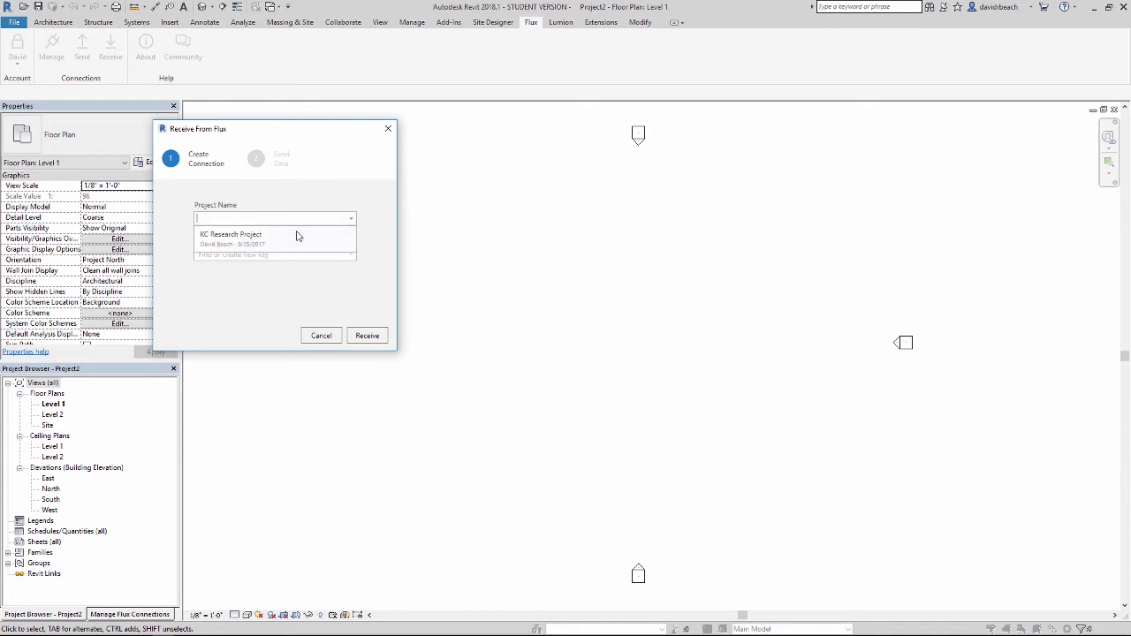
pyautogui.click(226, 237)
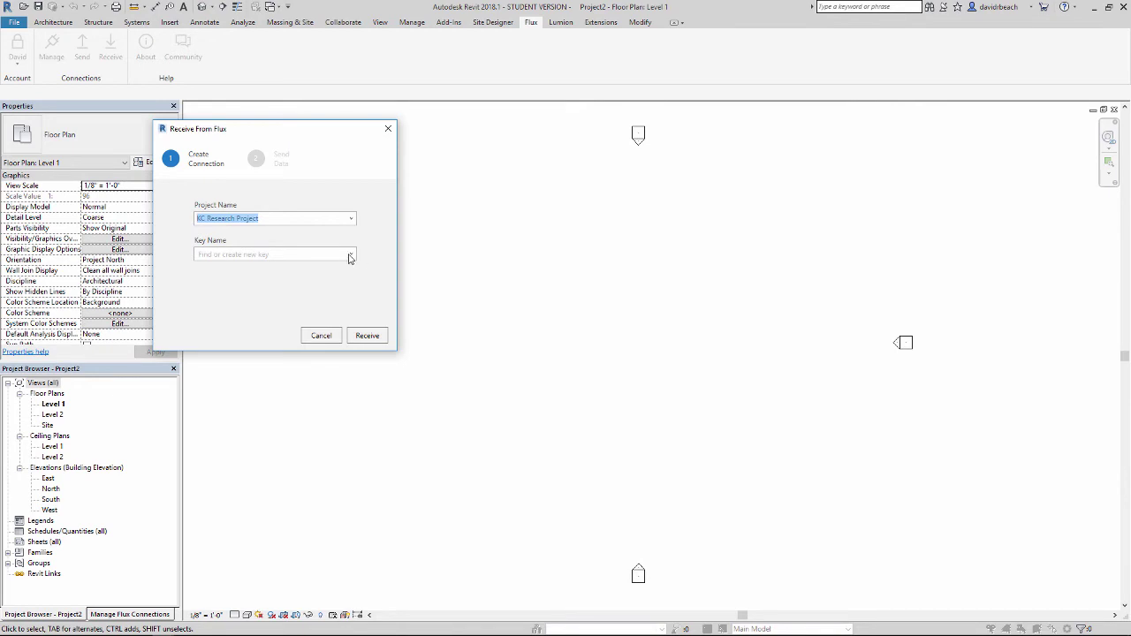
# Step: Receive the Topographic Mesh key with its category set to Topography
pyautogui.click(351, 254)
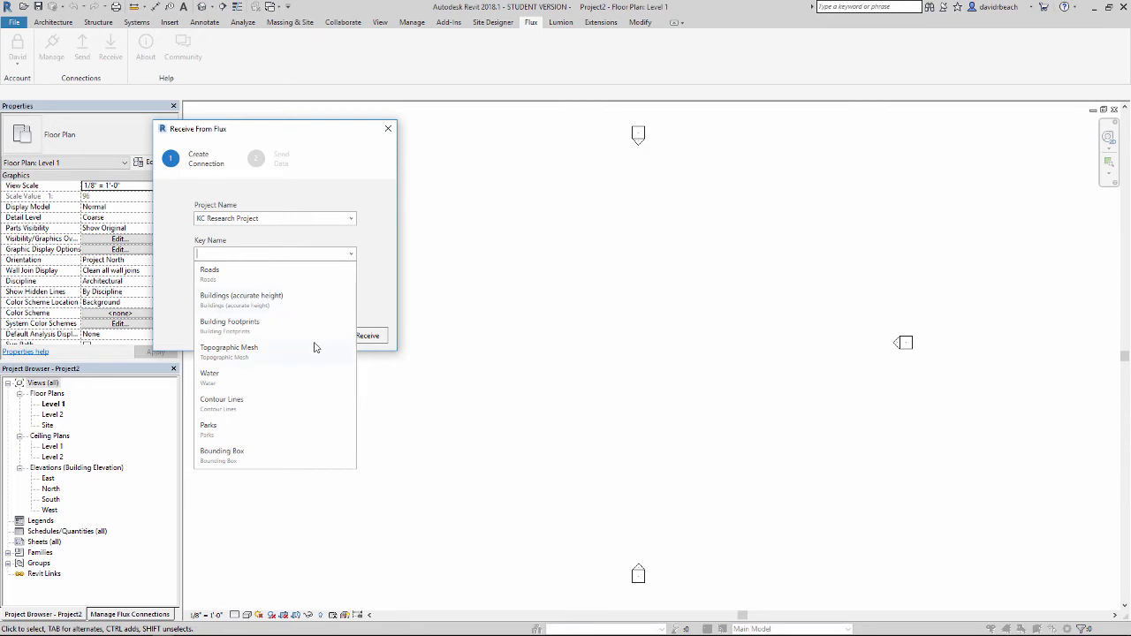
pyautogui.click(244, 354)
pyautogui.click(367, 336)
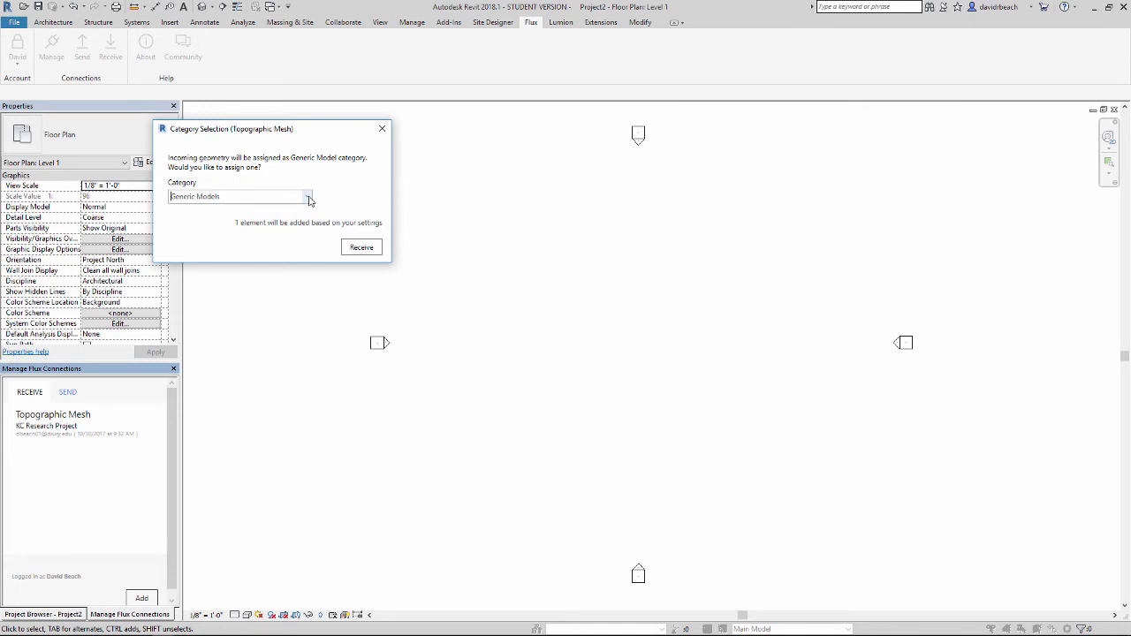
pyautogui.click(309, 197)
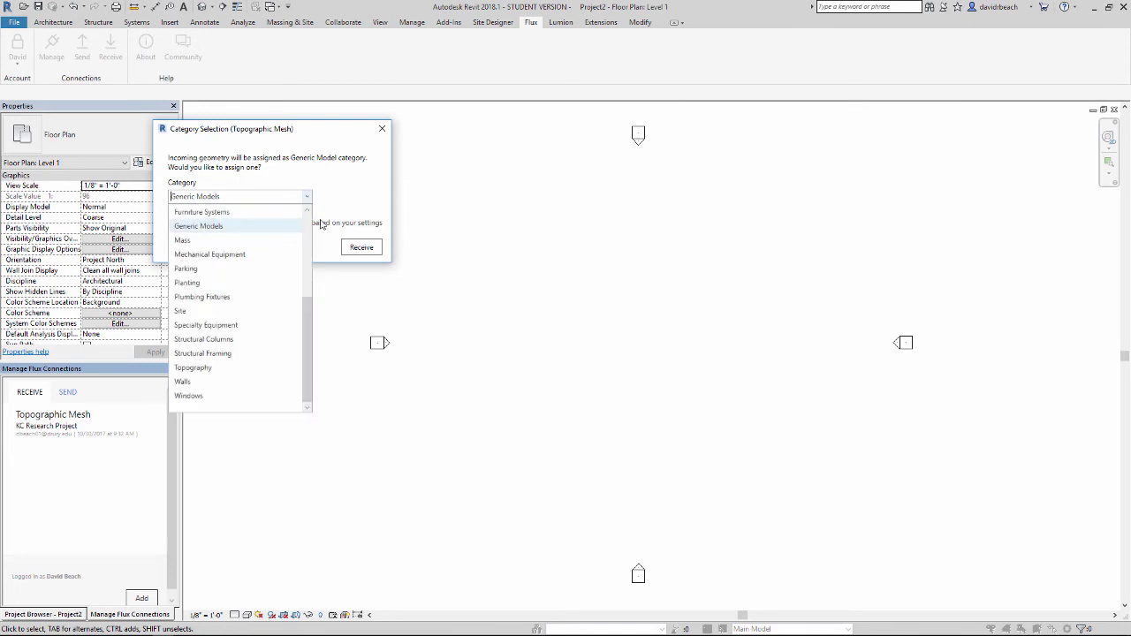
pyautogui.click(205, 367)
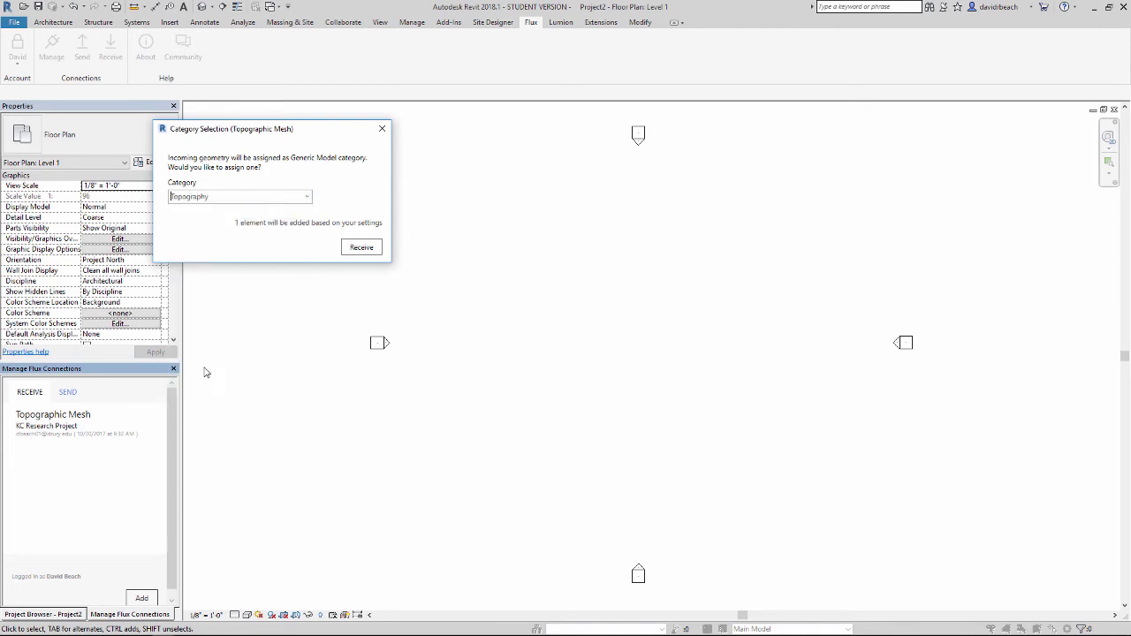
pyautogui.click(362, 248)
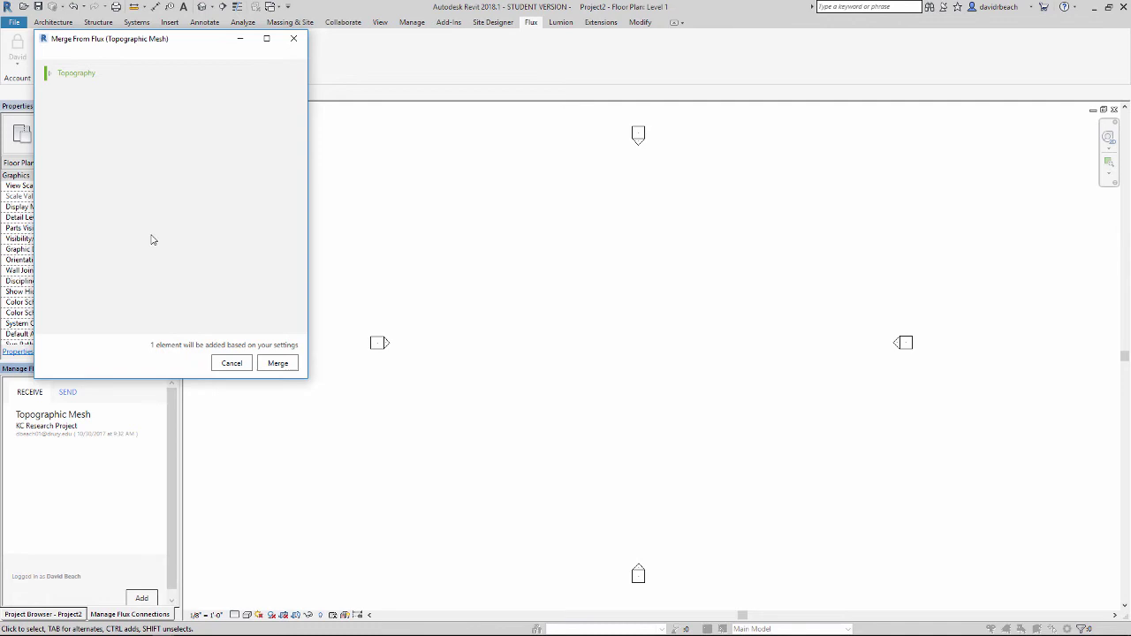
# Step: Merge the received topography into the project and open the Site floor plan
pyautogui.click(274, 362)
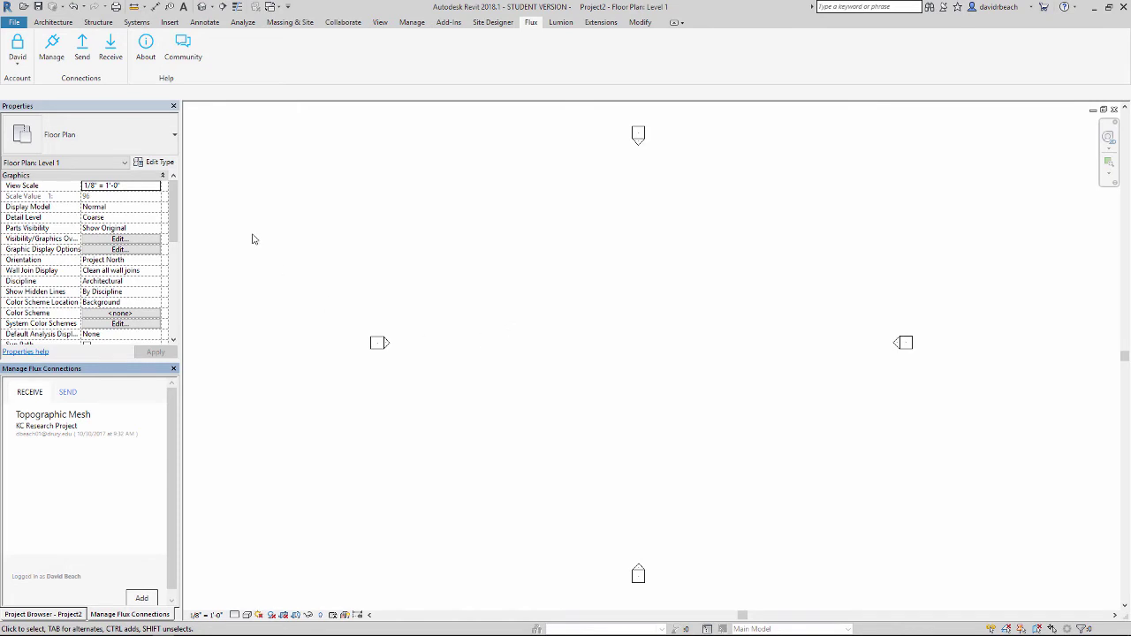
pyautogui.click(44, 614)
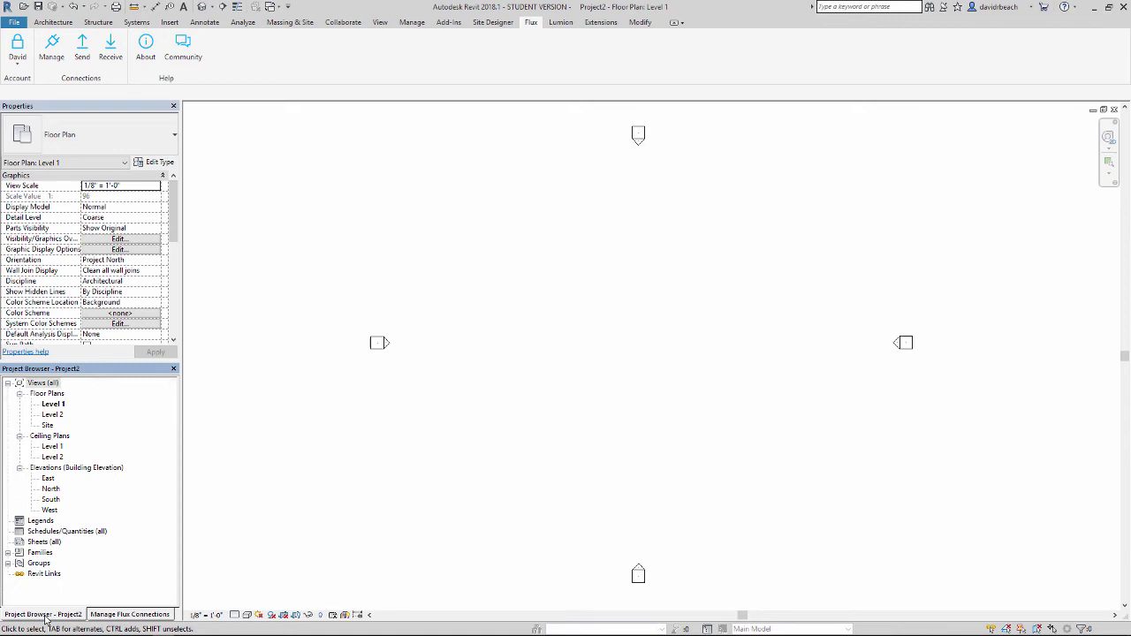
pyautogui.doubleClick(48, 426)
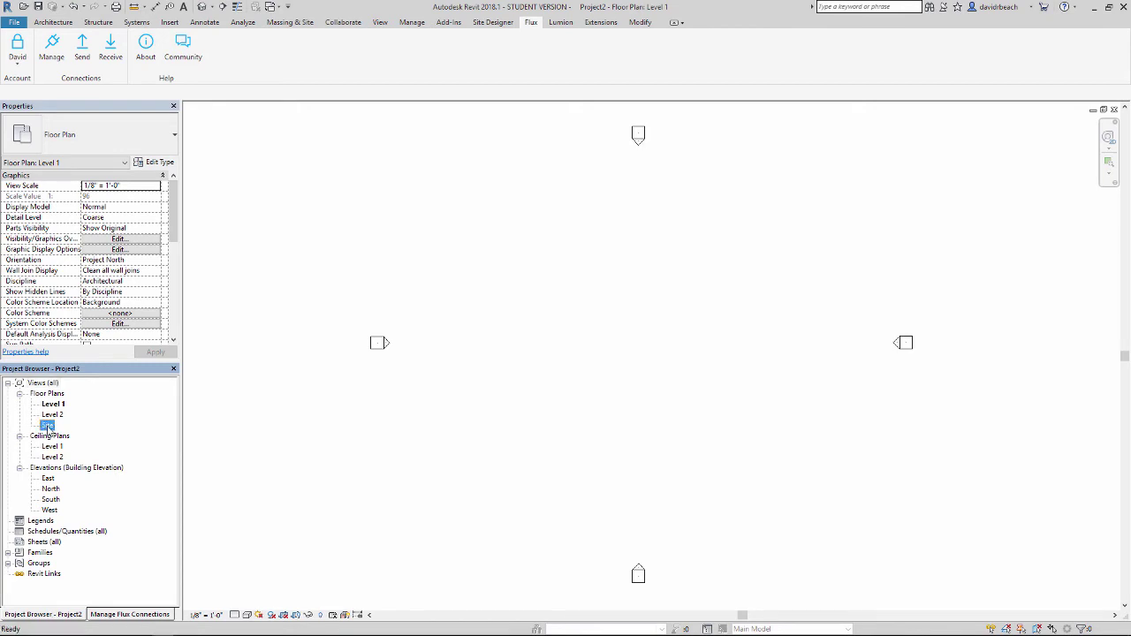
pyautogui.scroll(-3, 593, 447)
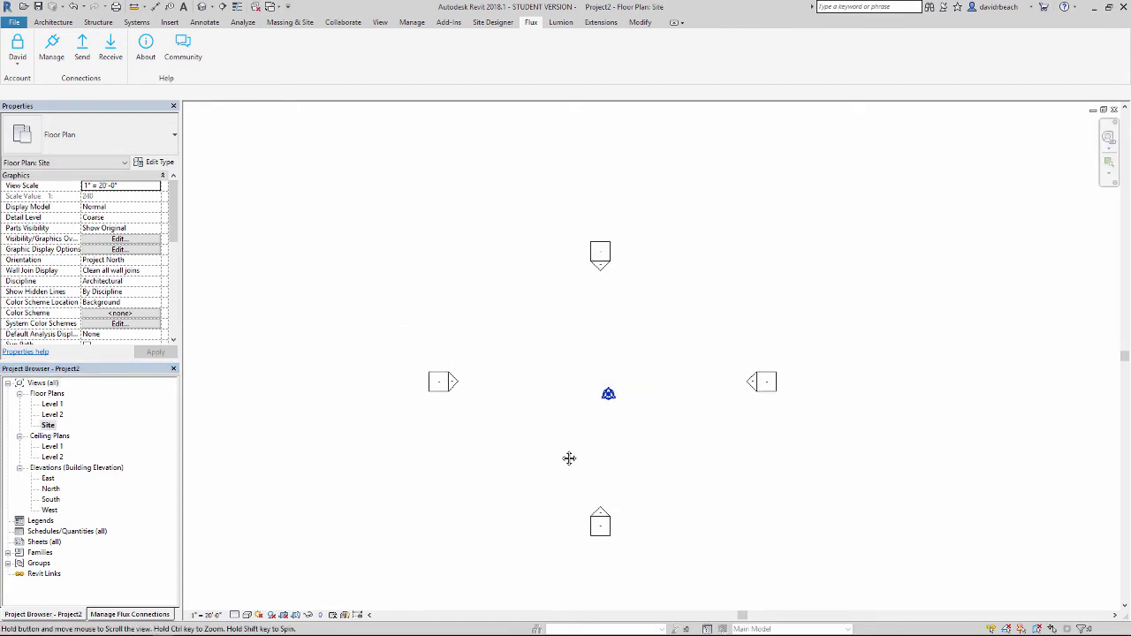
pyautogui.scroll(-2, 573, 421)
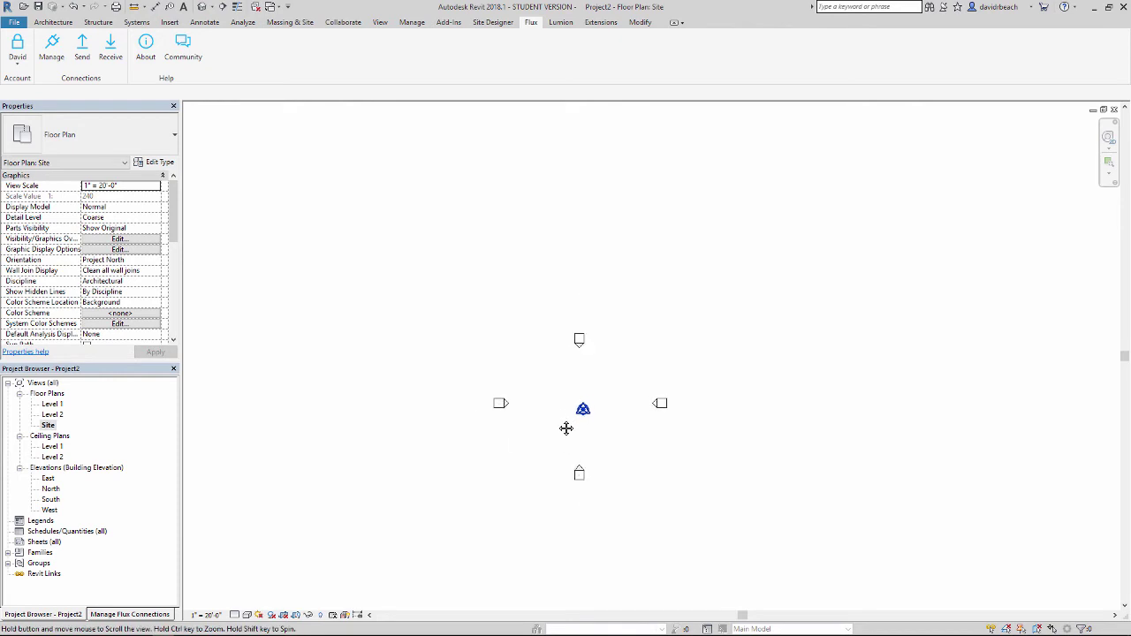
pyautogui.scroll(4, 555, 406)
pyautogui.scroll(-2, 557, 409)
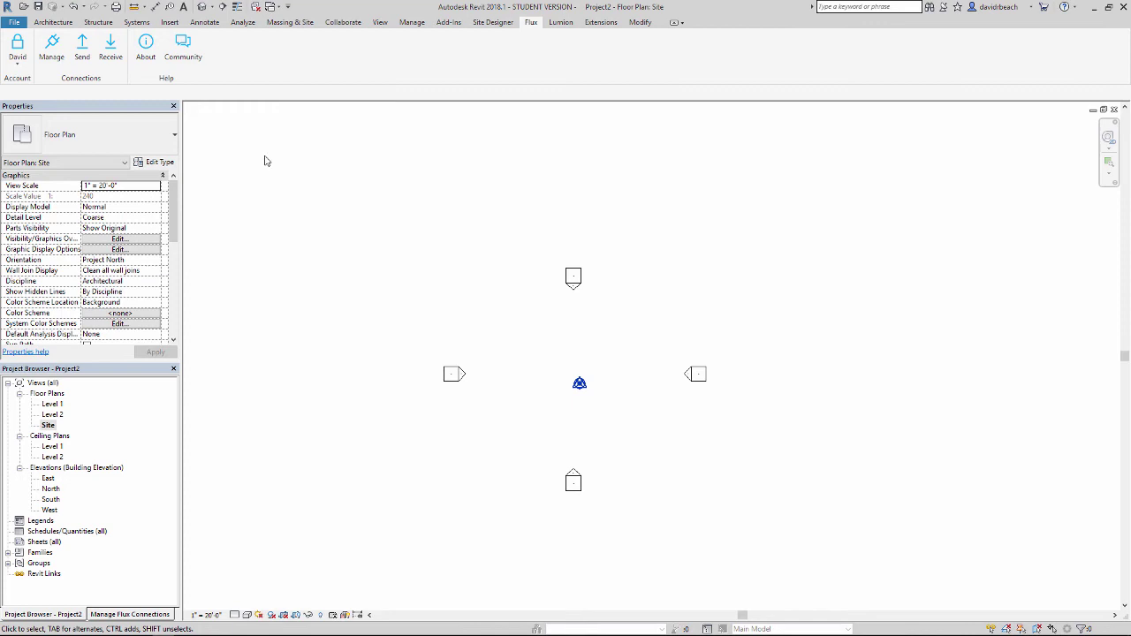
# Step: Open the default 3D view and fit the whole topography in a tilted view
pyautogui.click(203, 7)
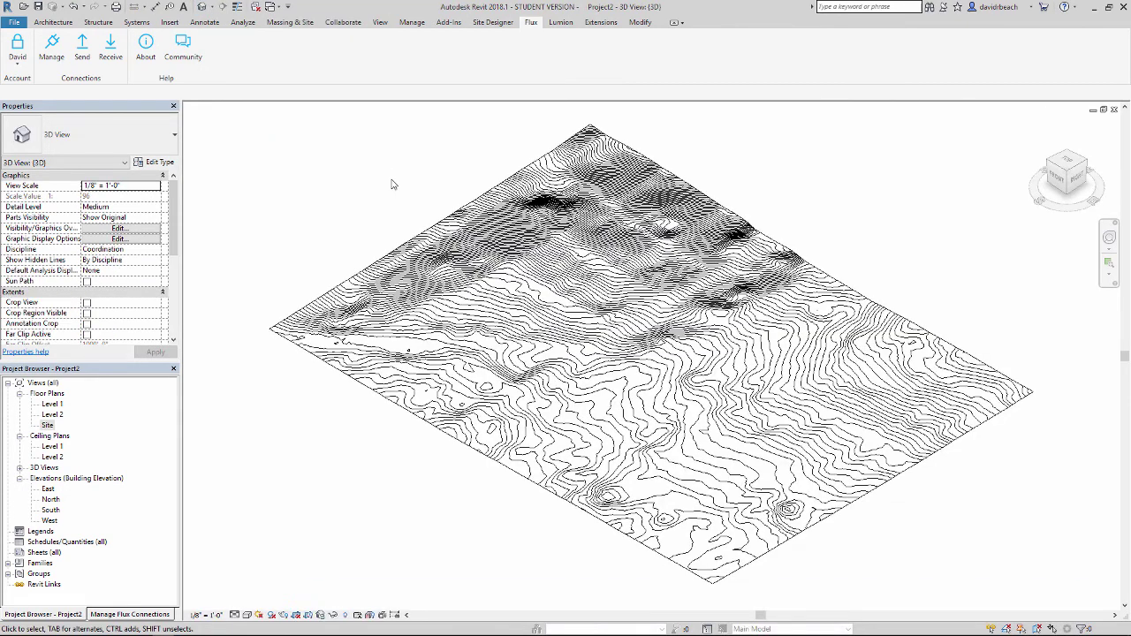
pyautogui.scroll(-3, 398, 206)
pyautogui.moveTo(398, 206); pyautogui.dragTo(490, 350, button='middle')
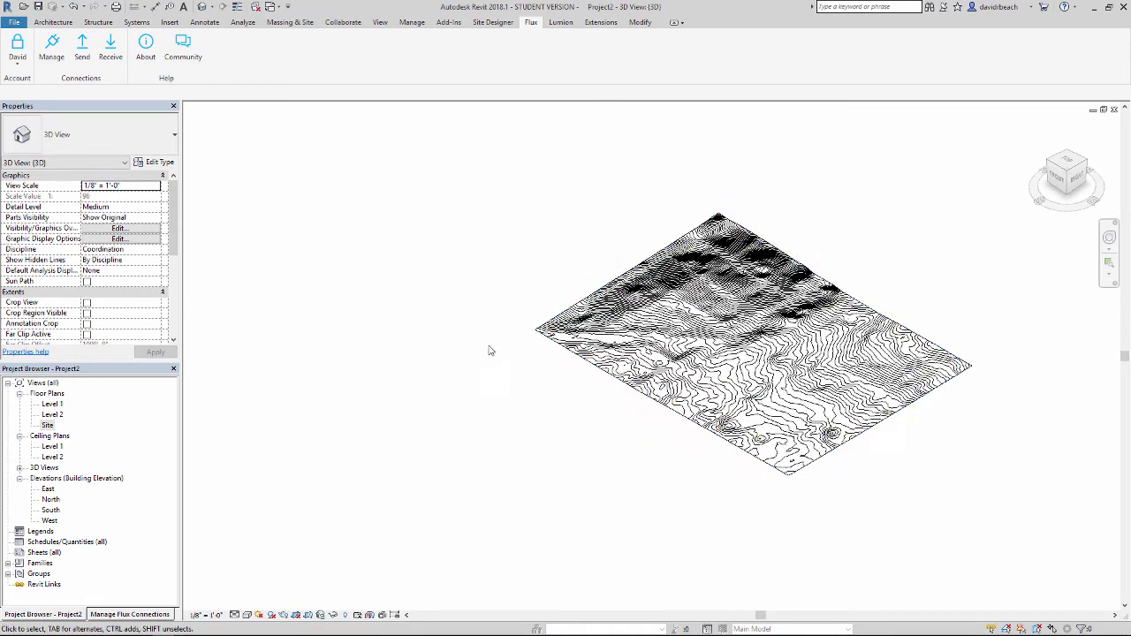
pyautogui.rightClick(432, 304)
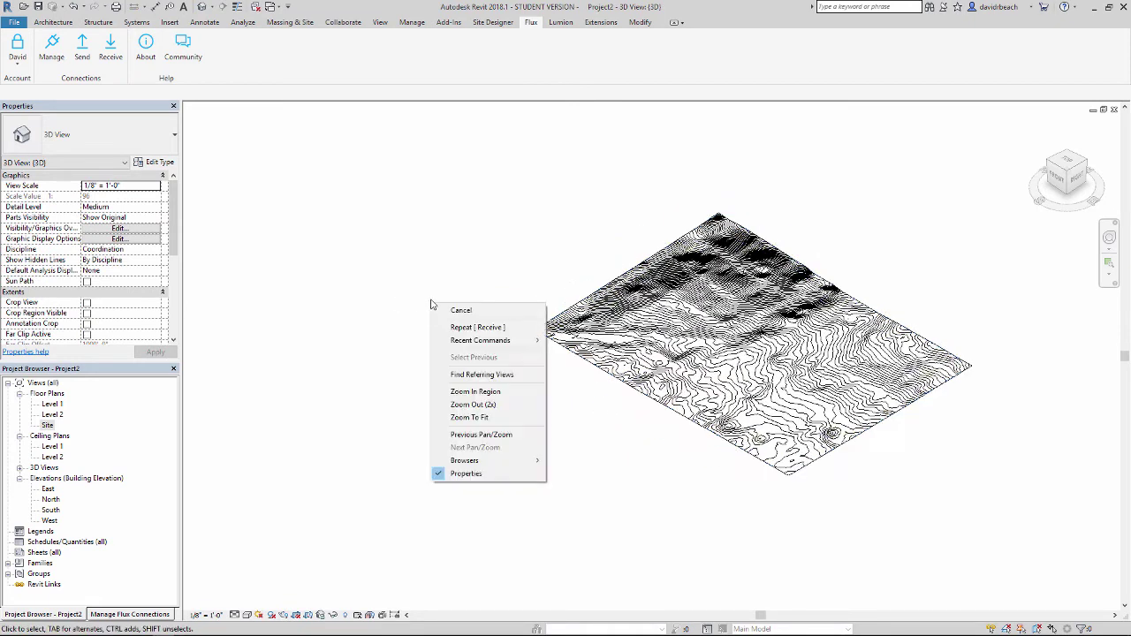
pyautogui.click(477, 417)
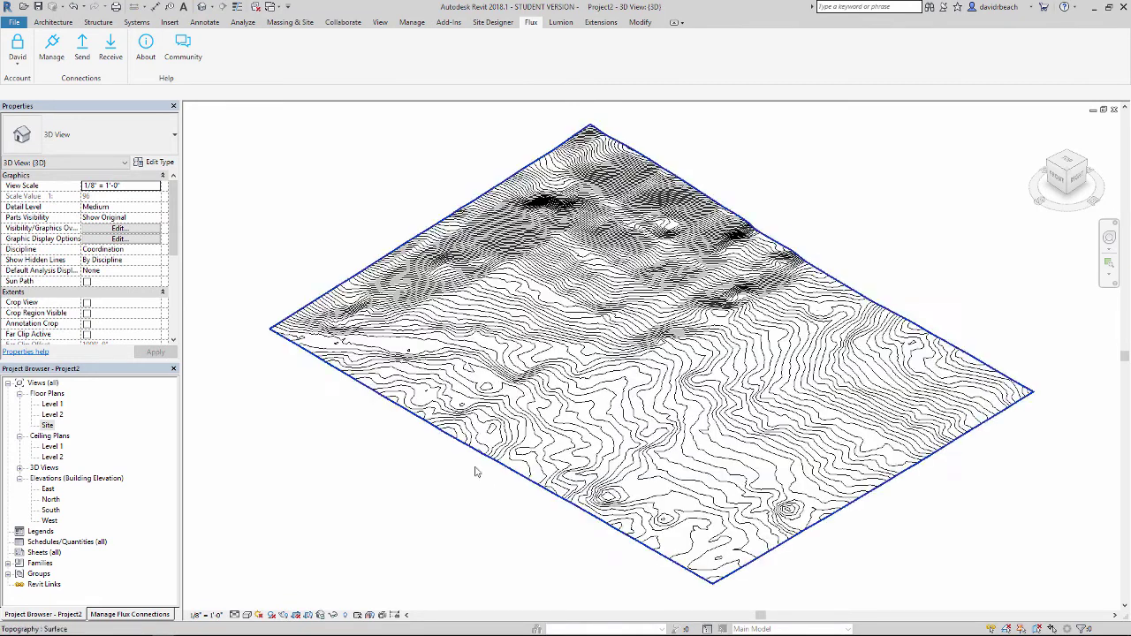
pyautogui.keyDown('shift'); pyautogui.moveTo(475, 468); pyautogui.dragTo(497, 485, button='middle'); pyautogui.keyUp('shift')
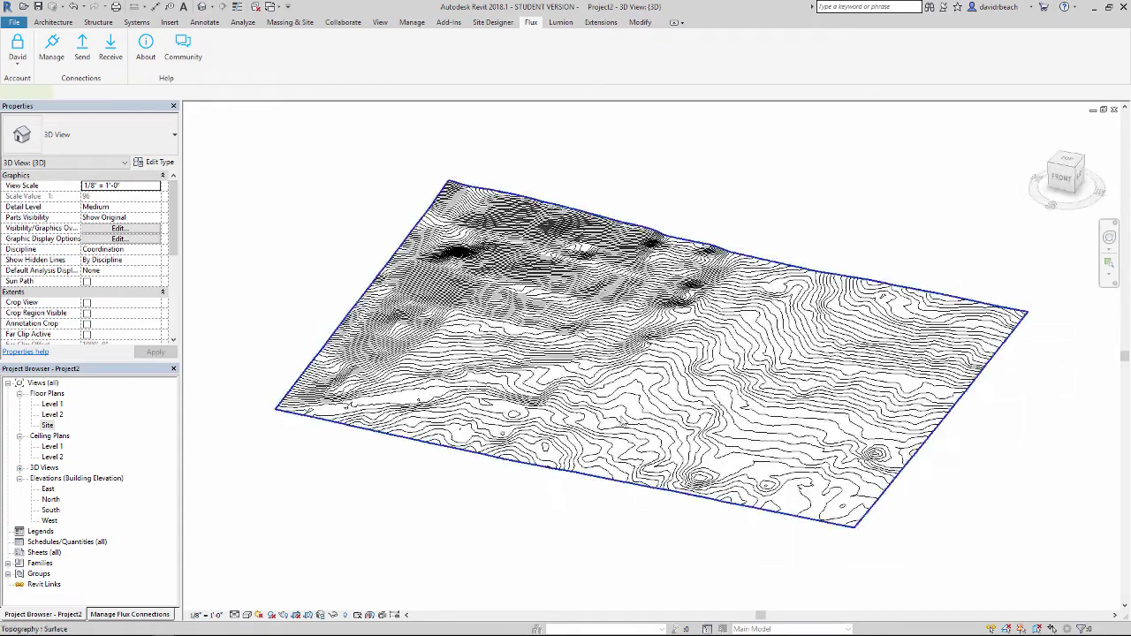
# Step: Enter and exit surface editing on the topography to inspect its points
pyautogui.click(633, 414)
pyautogui.click(476, 57)
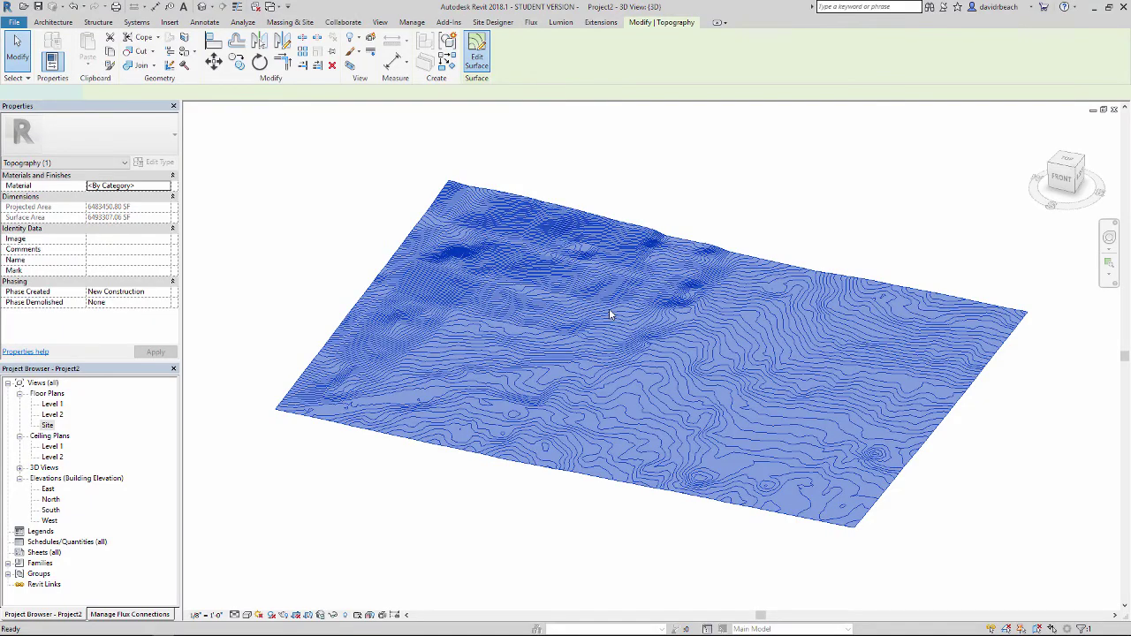
pyautogui.keyDown('shift'); pyautogui.moveTo(560, 530); pyautogui.dragTo(671, 512, button='middle'); pyautogui.keyUp('shift')
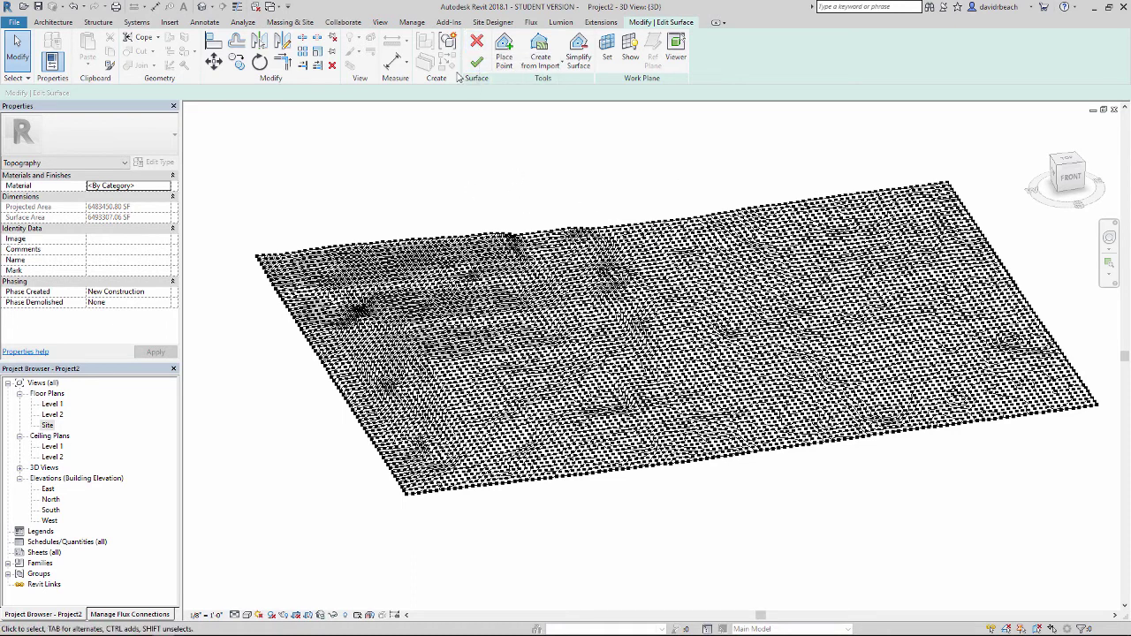
pyautogui.click(476, 62)
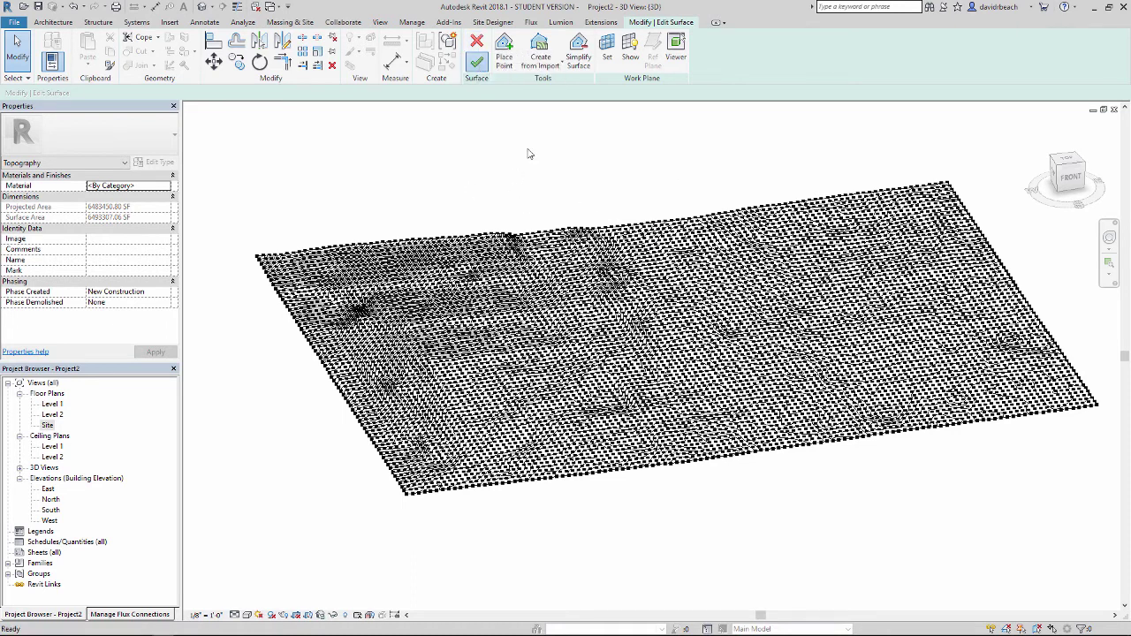
pyautogui.keyDown('shift'); pyautogui.moveTo(652, 231); pyautogui.dragTo(626, 338, button='middle'); pyautogui.keyUp('shift')
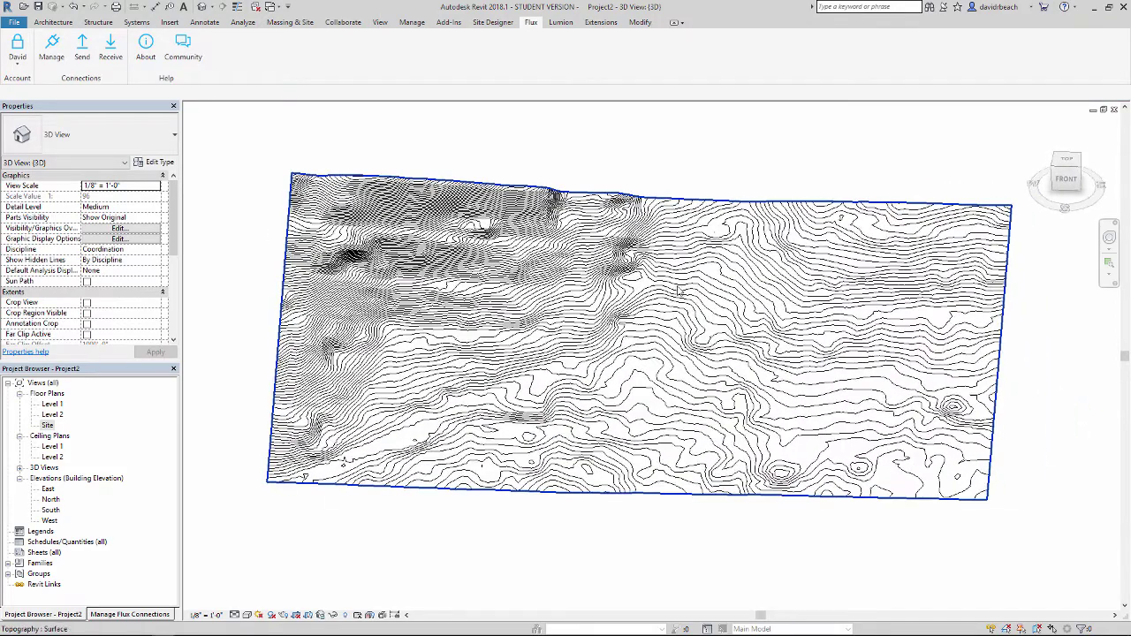
# Step: Receive and merge the KC Research Project's Roads key, dismissing the off-axis warnings
pyautogui.click(111, 46)
pyautogui.moveTo(301, 133); pyautogui.dragTo(229, 135)
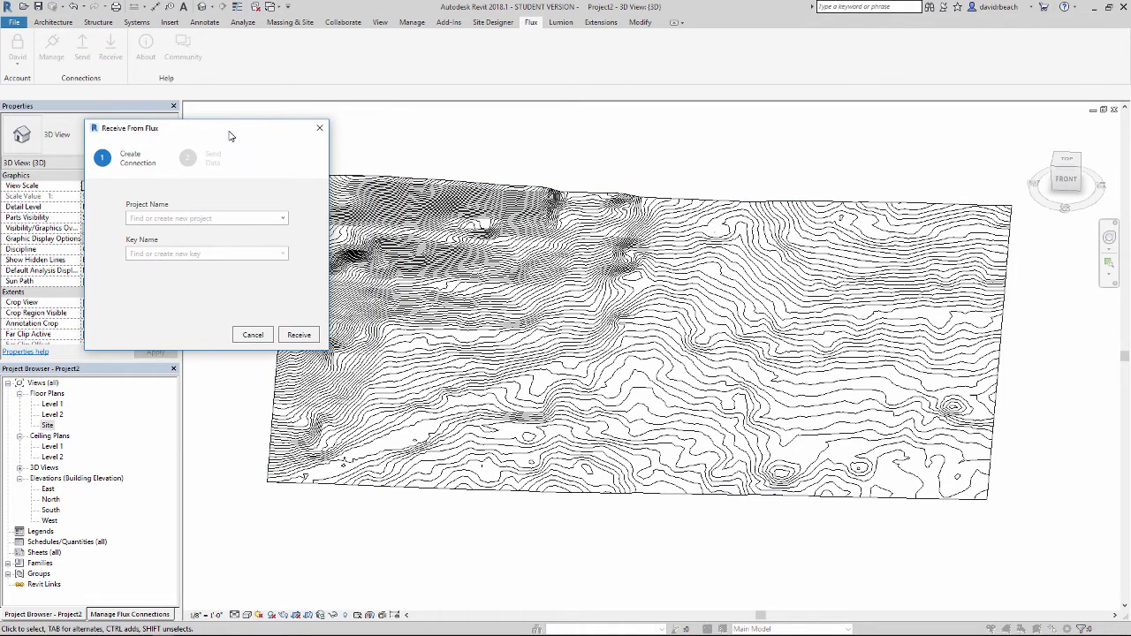
pyautogui.click(284, 221)
pyautogui.click(212, 238)
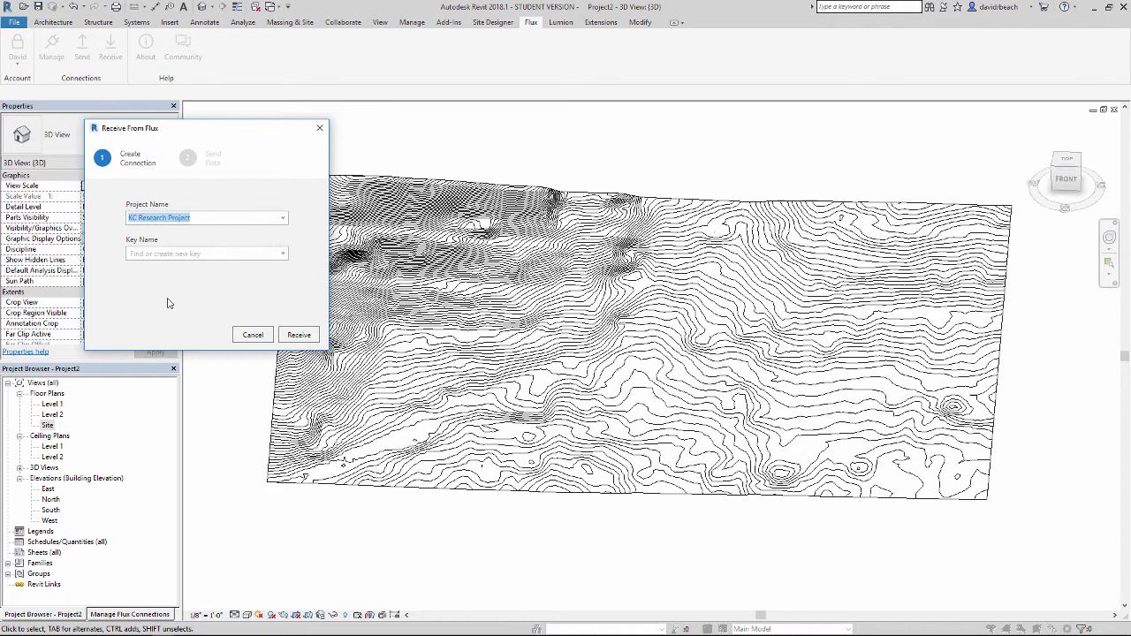
pyautogui.click(283, 254)
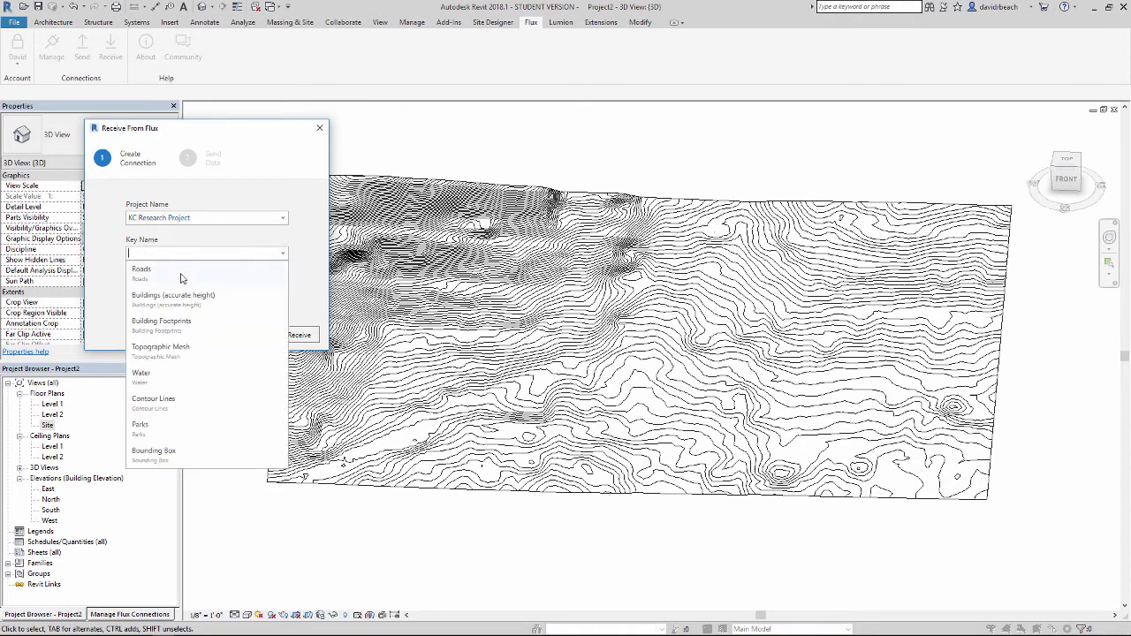
pyautogui.click(180, 278)
pyautogui.click(299, 335)
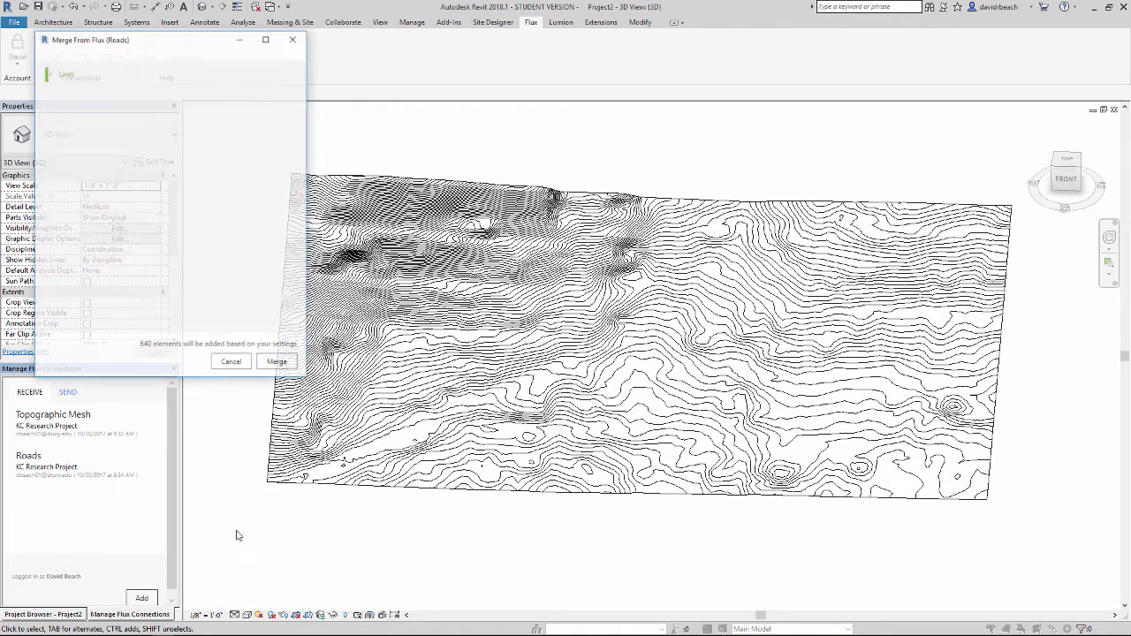
pyautogui.click(278, 364)
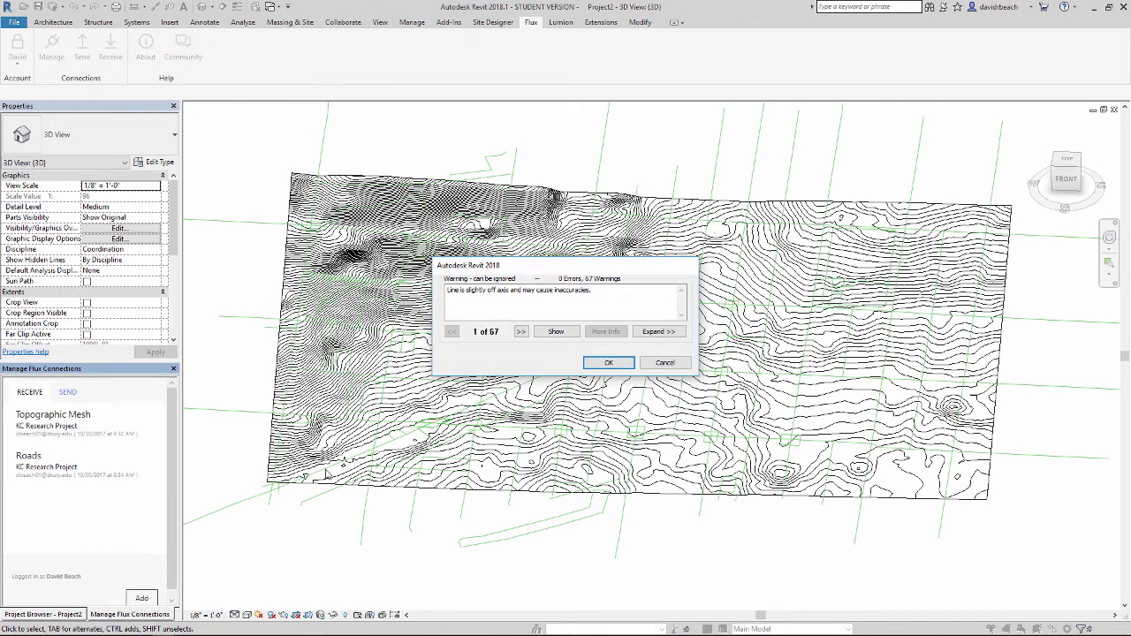
pyautogui.click(608, 365)
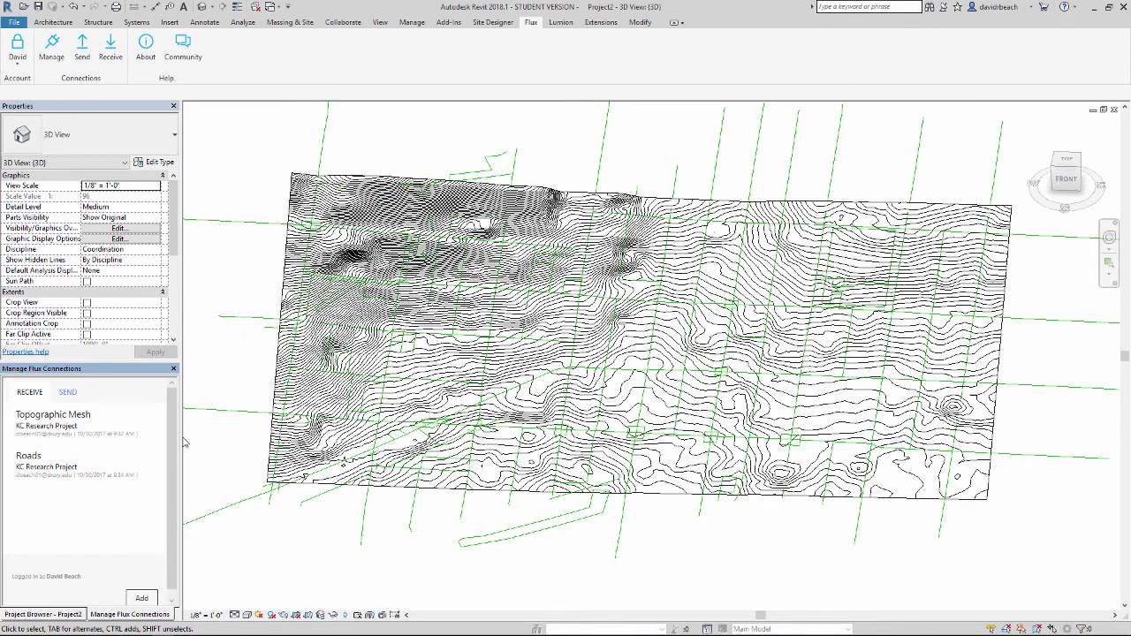
pyautogui.scroll(-1, 167, 489)
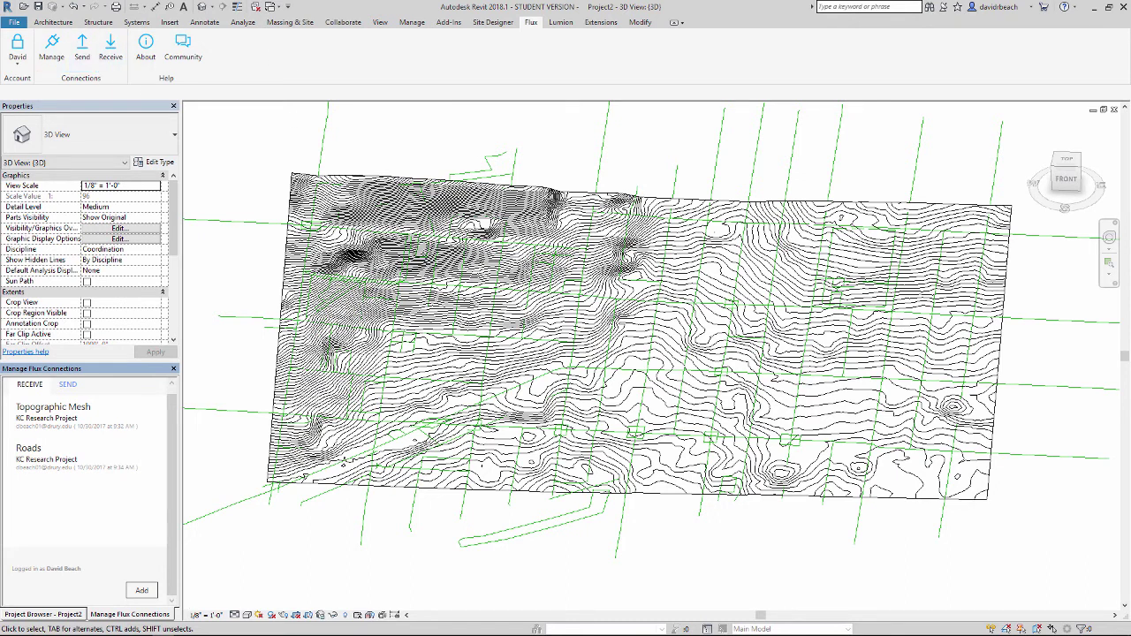
# Step: Add a connection receiving KC Research Project's Building Footprints, merge them and dismiss warnings
pyautogui.click(142, 590)
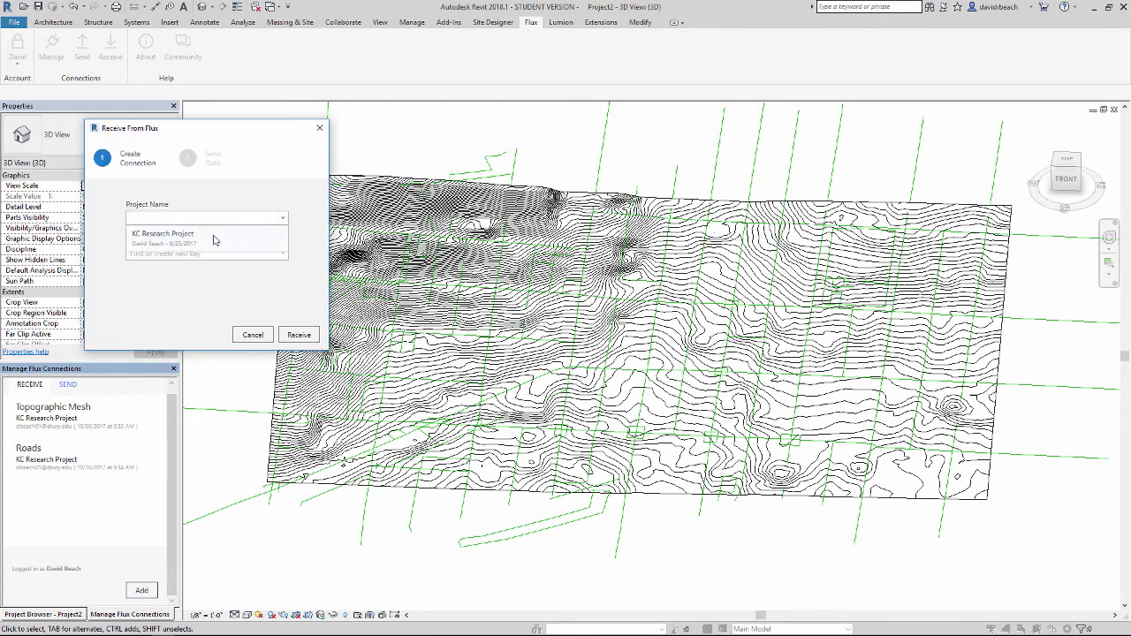
pyautogui.click(219, 238)
pyautogui.click(281, 254)
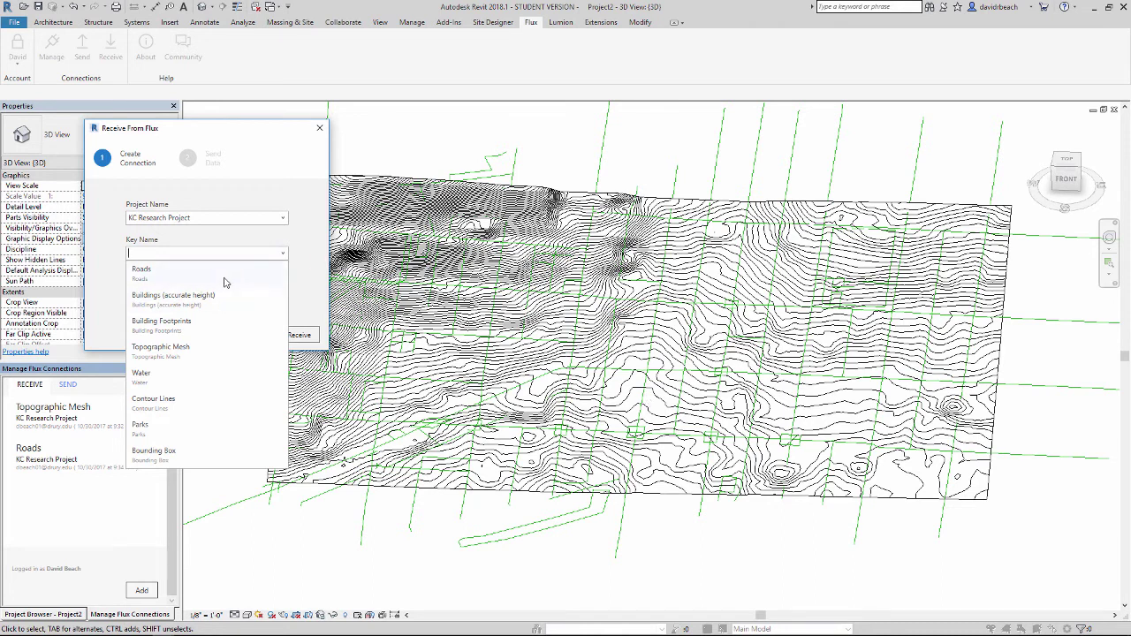
pyautogui.click(185, 325)
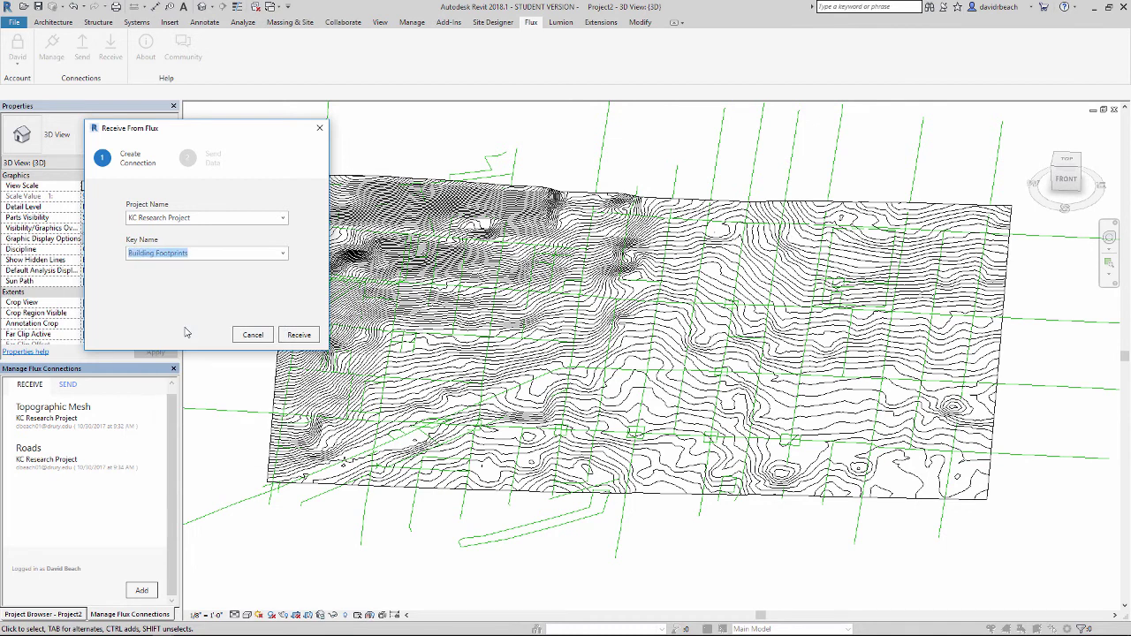
pyautogui.click(298, 335)
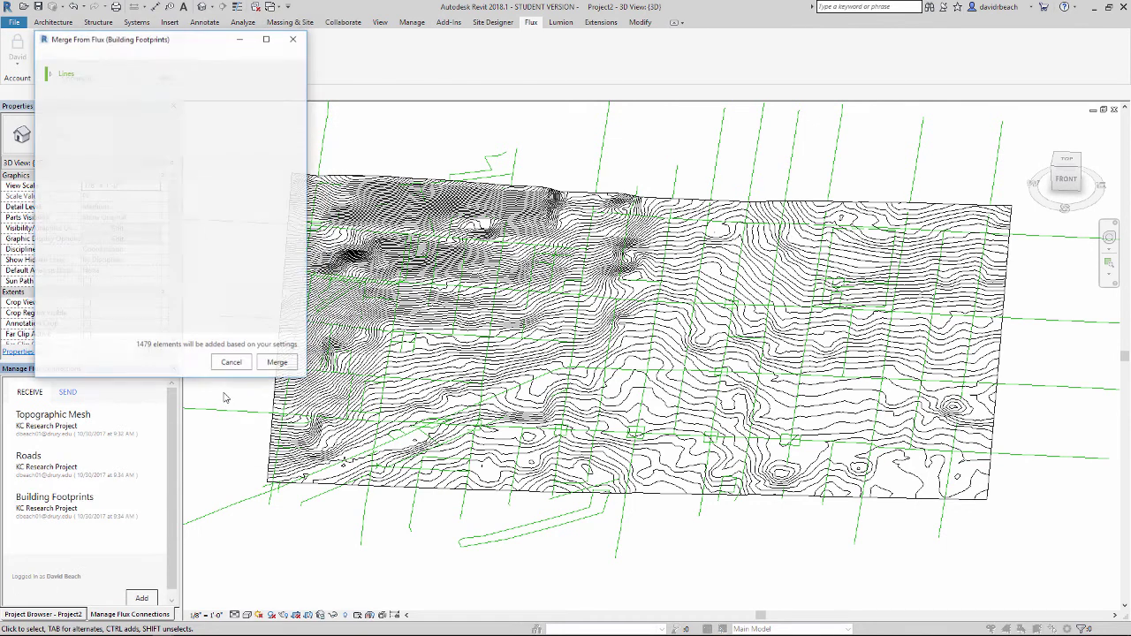
pyautogui.click(278, 362)
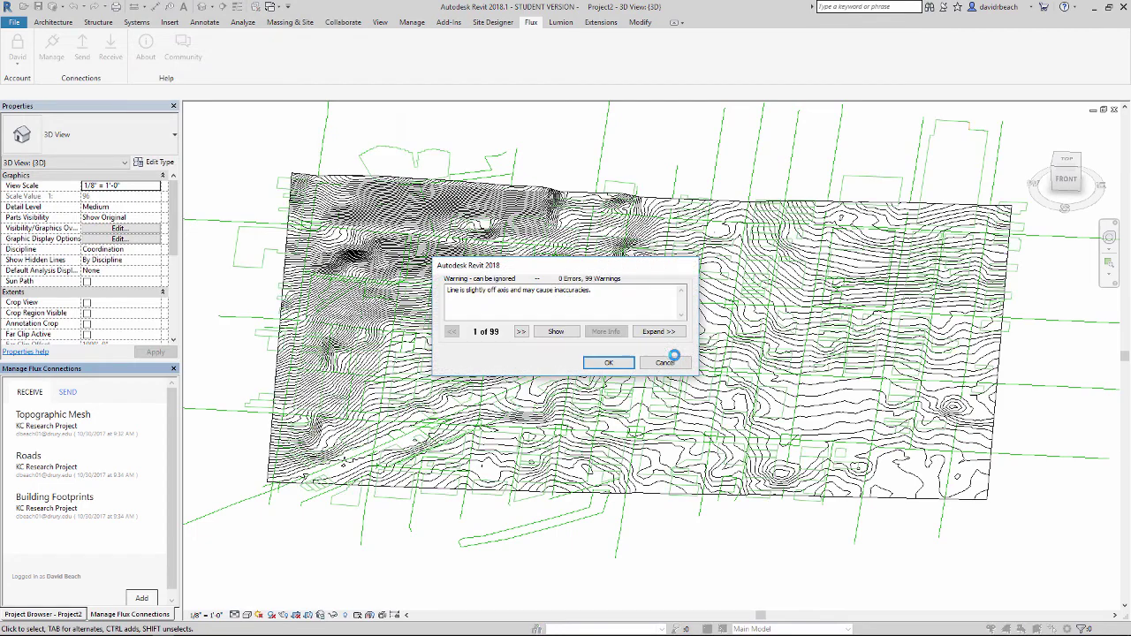
pyautogui.click(610, 364)
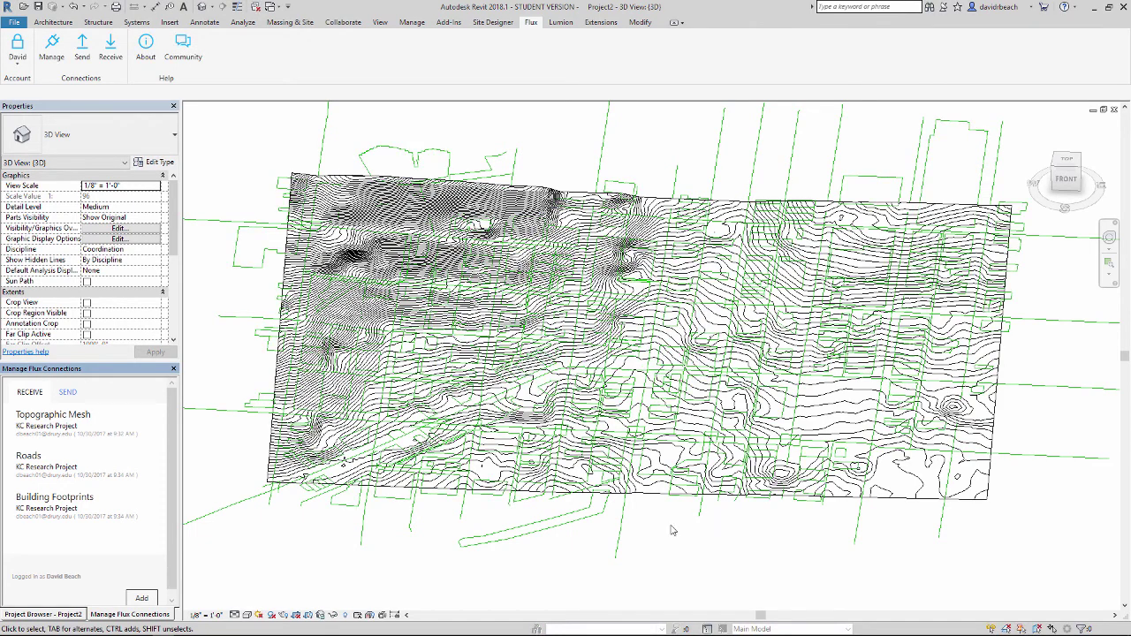
pyautogui.keyDown('shift'); pyautogui.moveTo(649, 537); pyautogui.dragTo(643, 559, button='middle'); pyautogui.keyUp('shift')
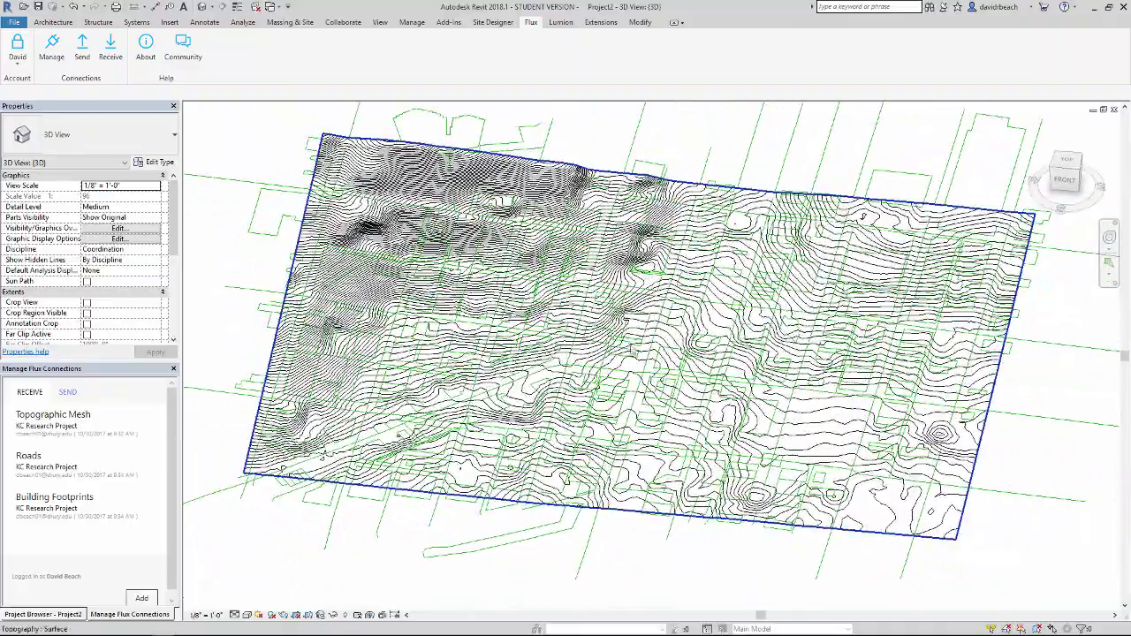
pyautogui.scroll(5, 642, 371)
# Step: Switch the 3D site view to the Wireframe visual style and zoom around the contours
pyautogui.scroll(3, 643, 371)
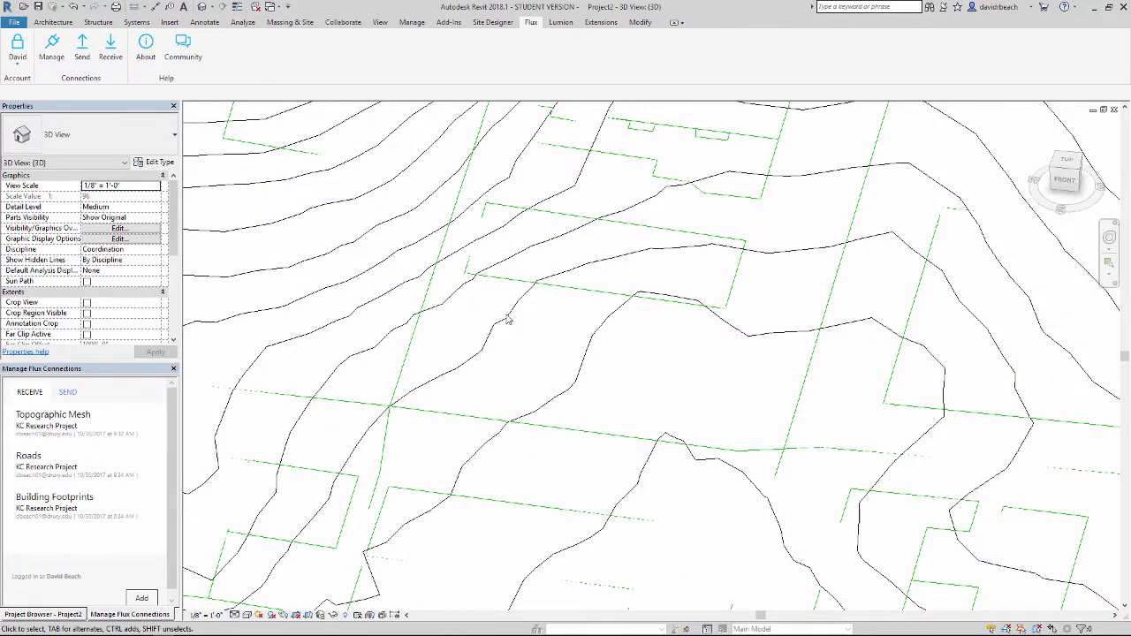
pyautogui.scroll(-5, 687, 418)
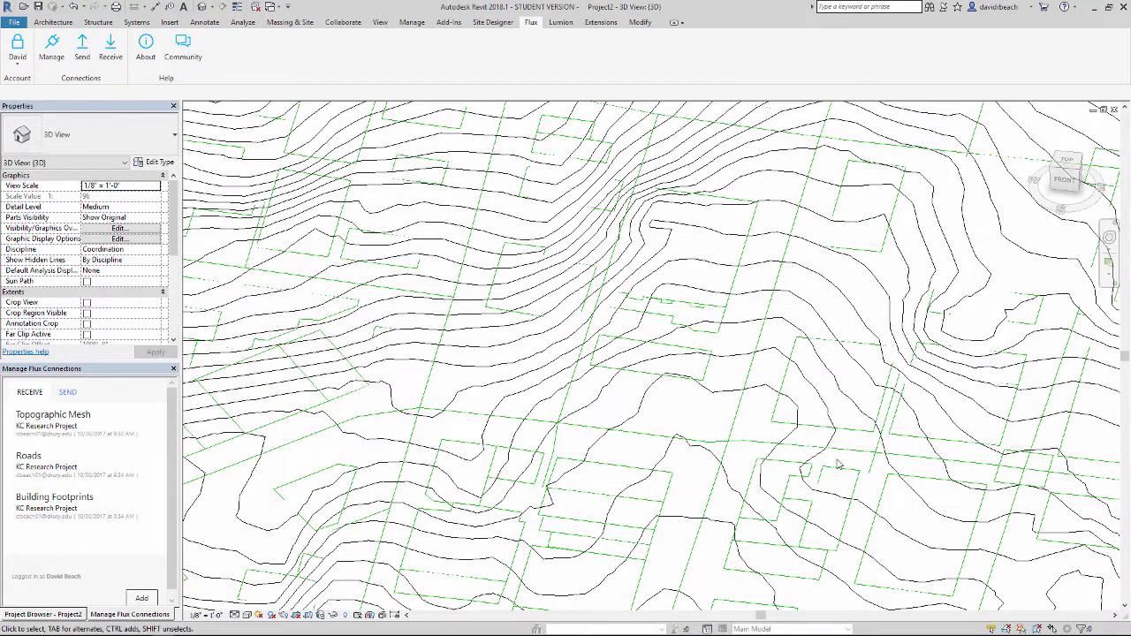
pyautogui.scroll(-2, 721, 465)
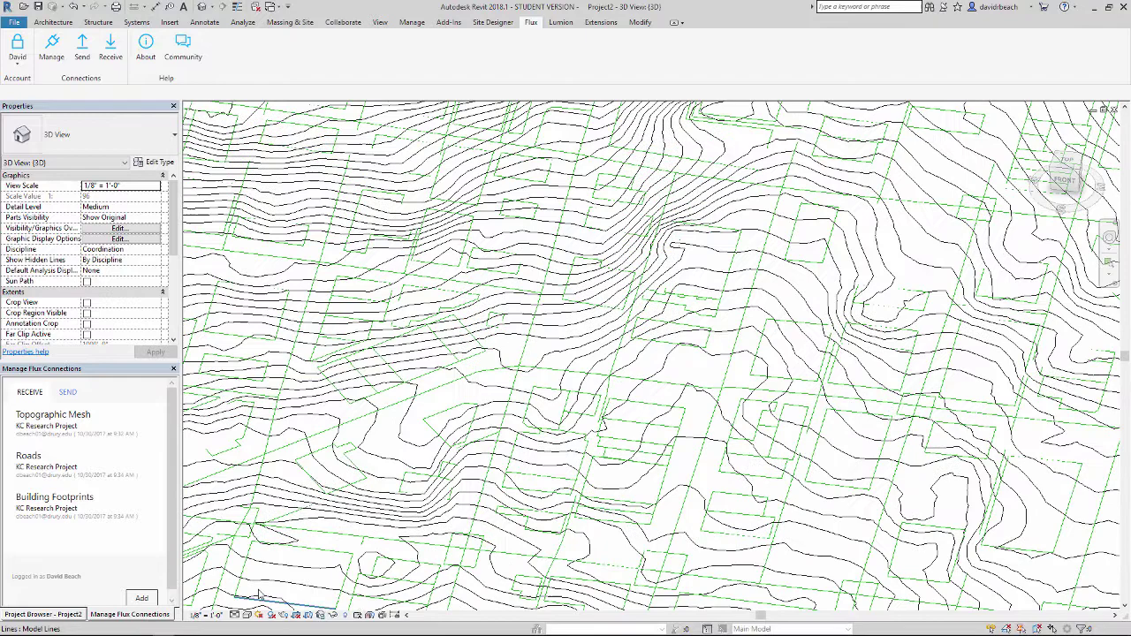
pyautogui.scroll(4, 301, 555)
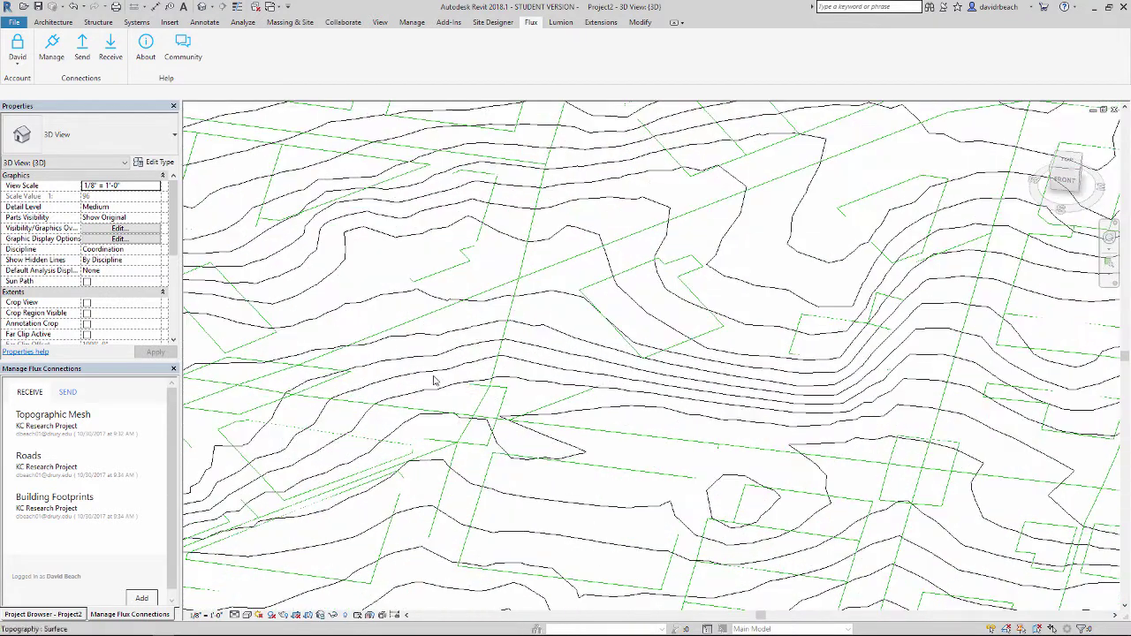
pyautogui.click(248, 615)
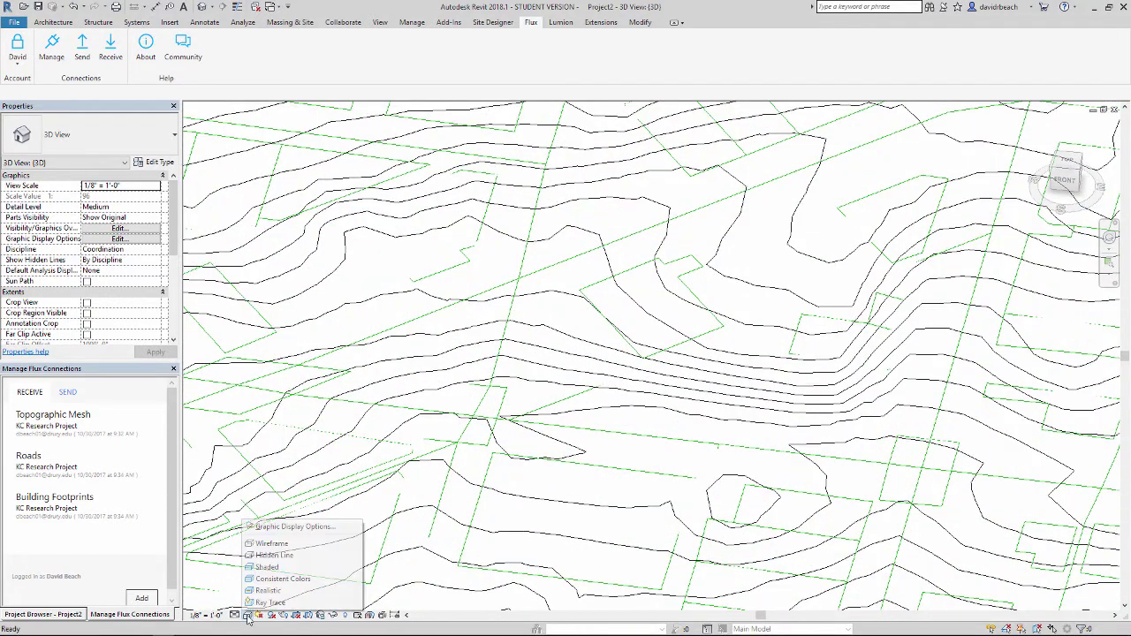
pyautogui.click(274, 545)
pyautogui.scroll(-3, 492, 437)
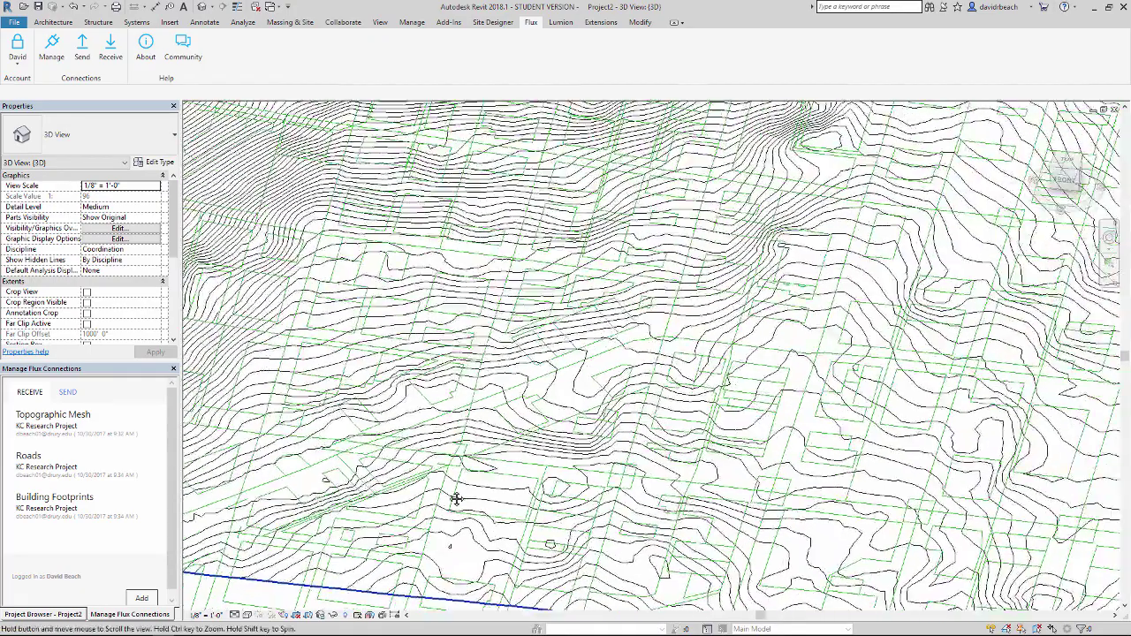
pyautogui.scroll(2, 633, 364)
pyautogui.scroll(3, 625, 370)
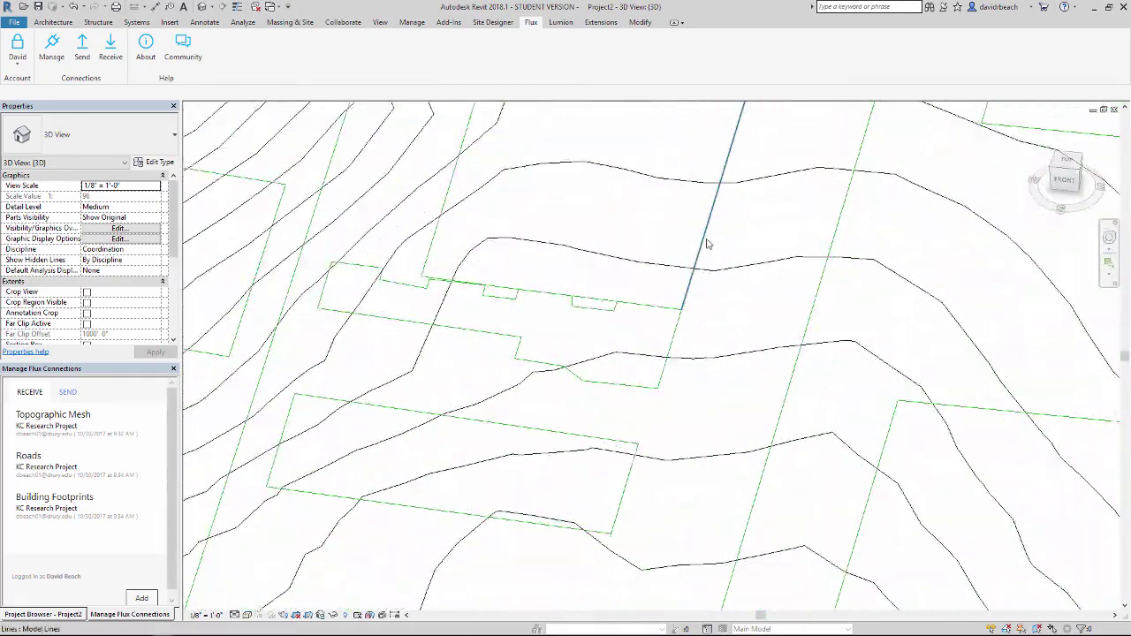
pyautogui.scroll(-4, 653, 372)
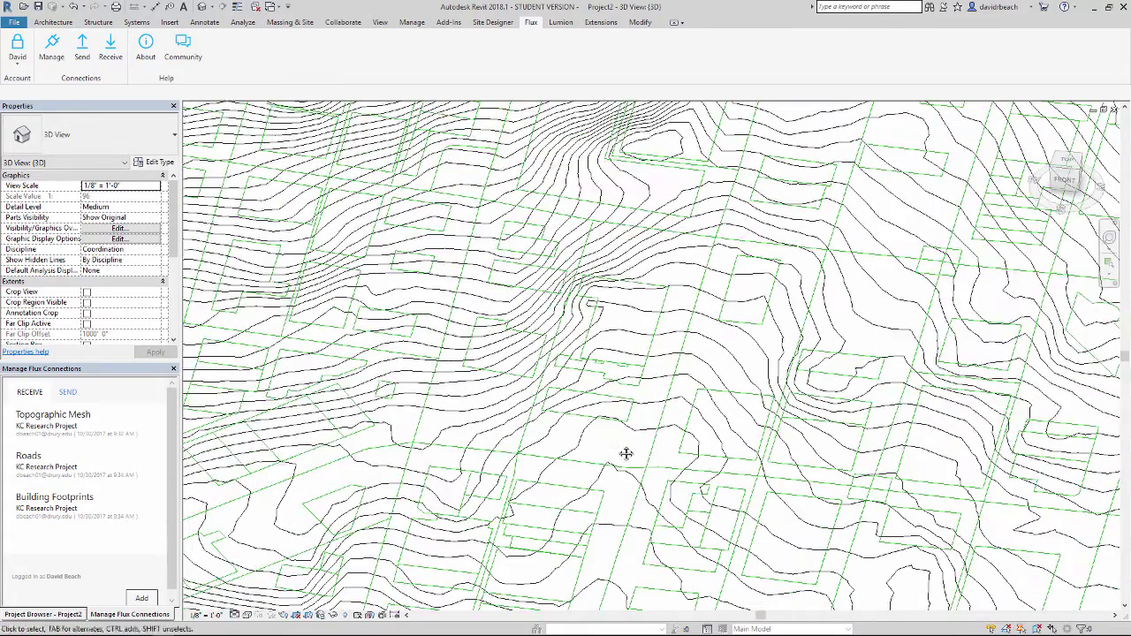
pyautogui.scroll(-5, 592, 404)
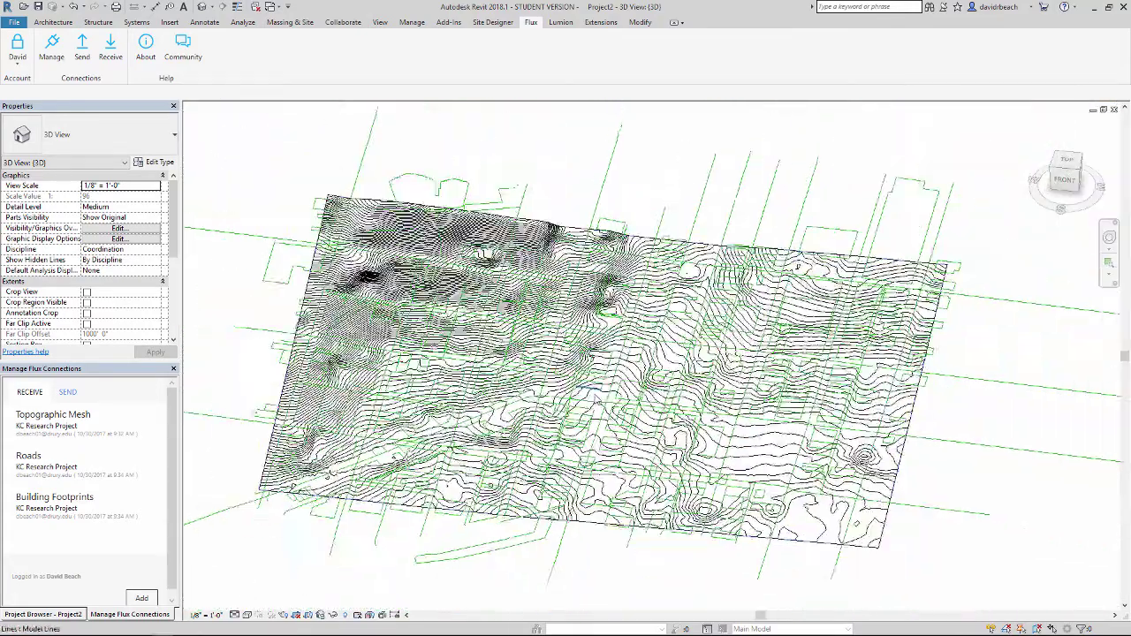
pyautogui.moveTo(592, 404); pyautogui.dragTo(700, 399, button='middle')
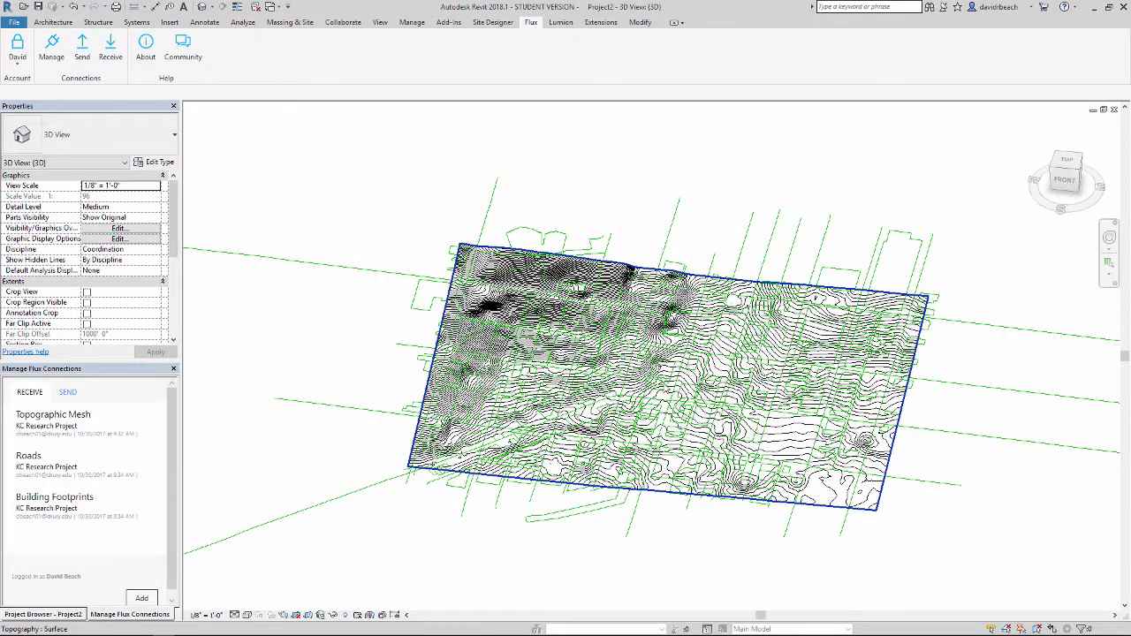
pyautogui.scroll(10, 656, 403)
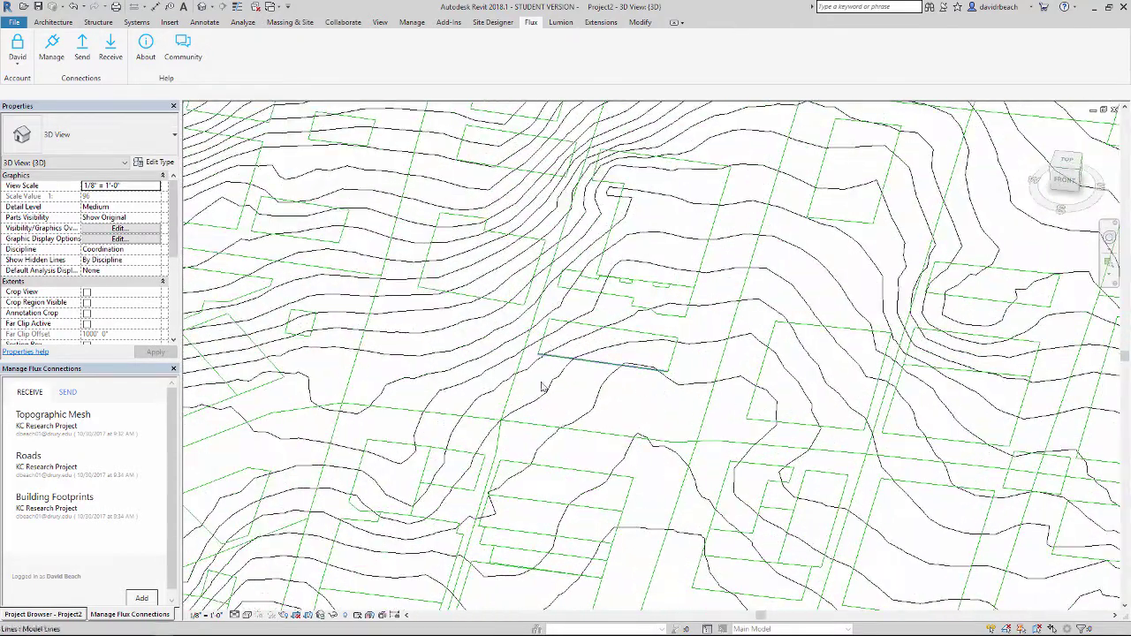
pyautogui.scroll(4, 530, 402)
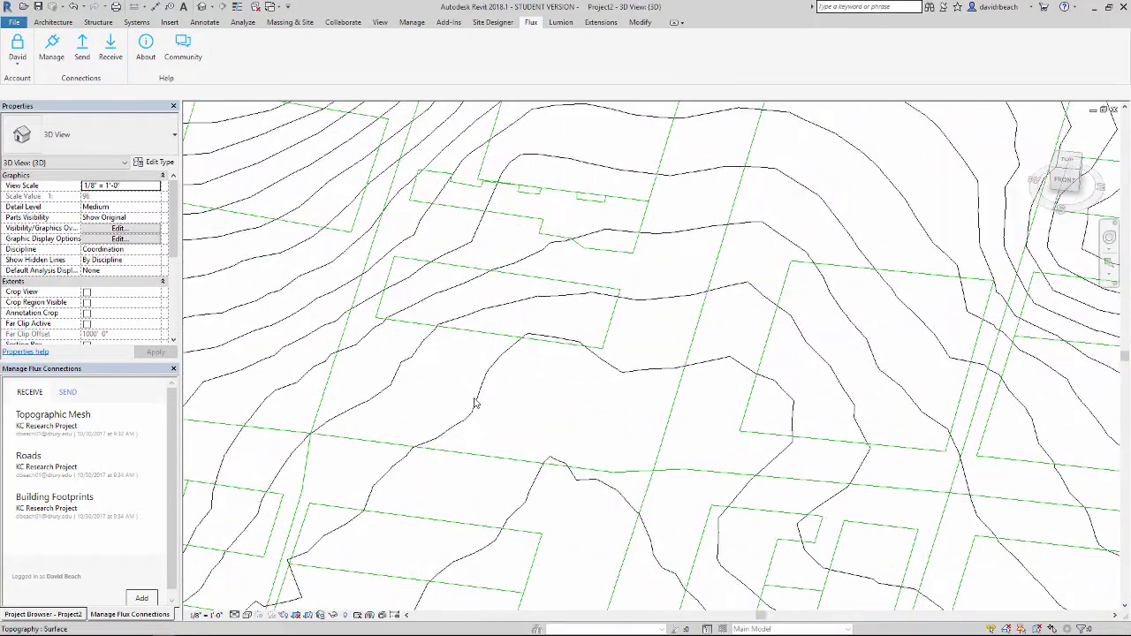
pyautogui.keyDown('shift'); pyautogui.moveTo(526, 409); pyautogui.dragTo(570, 427, button='middle'); pyautogui.keyUp('shift')
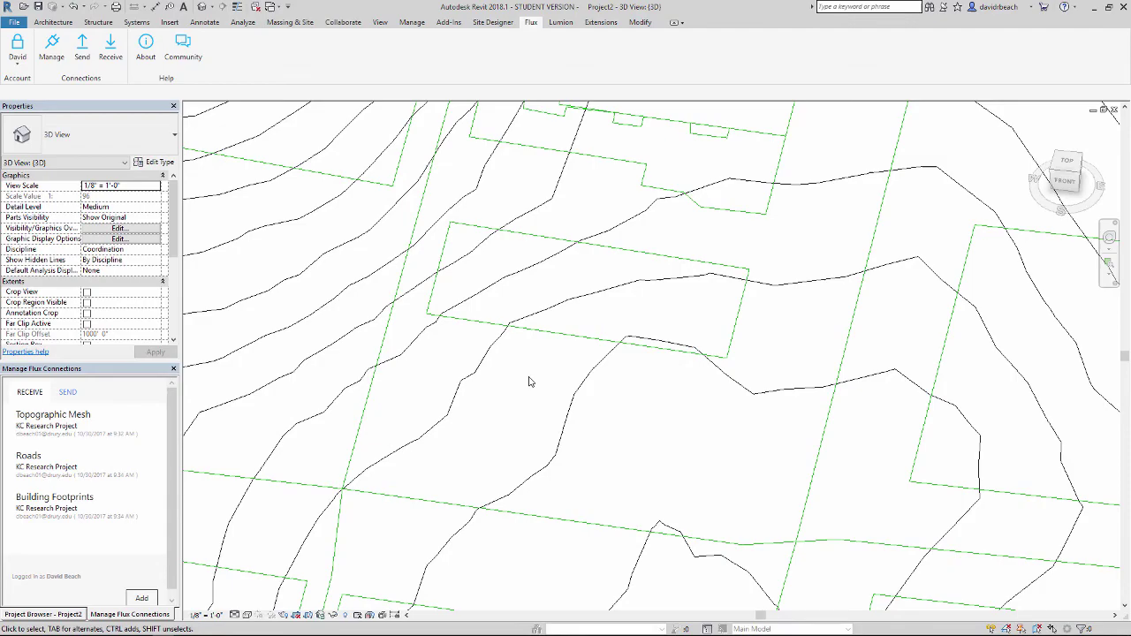
pyautogui.scroll(-10, 530, 382)
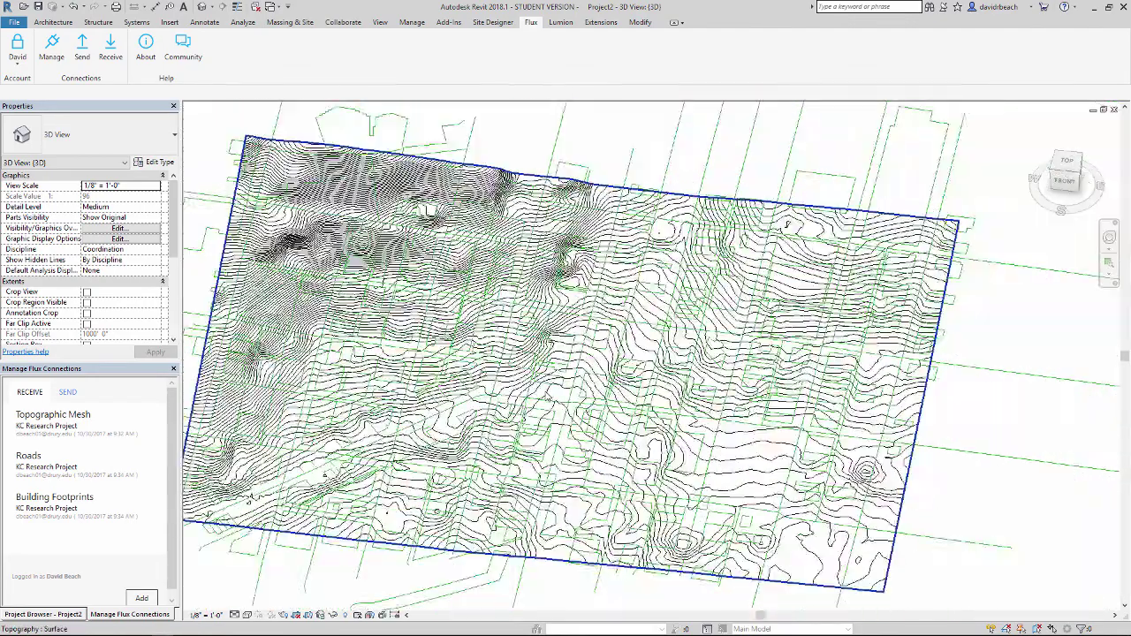
pyautogui.moveTo(542, 386); pyautogui.dragTo(630, 392, button='middle')
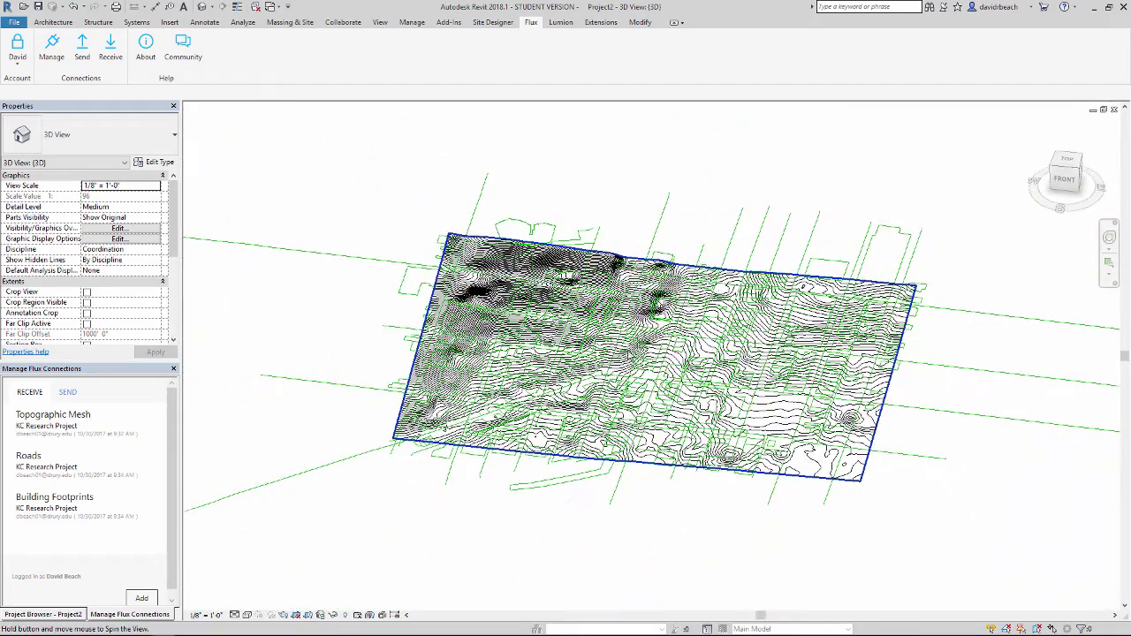
pyautogui.scroll(-4, 743, 415)
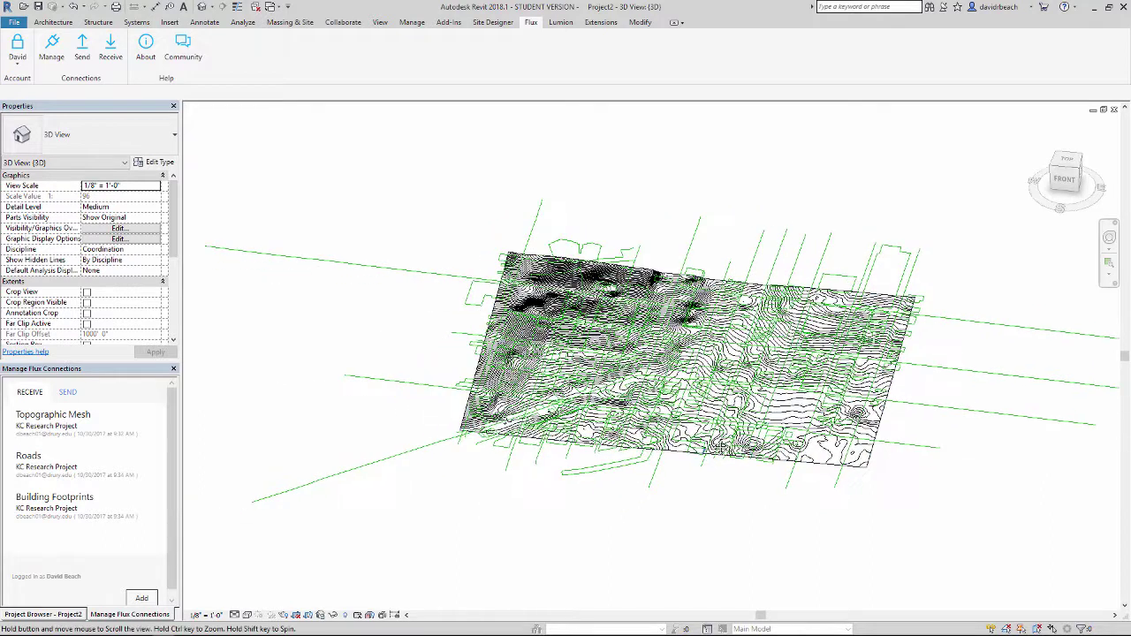
pyautogui.moveTo(874, 516); pyautogui.dragTo(816, 508, button='middle')
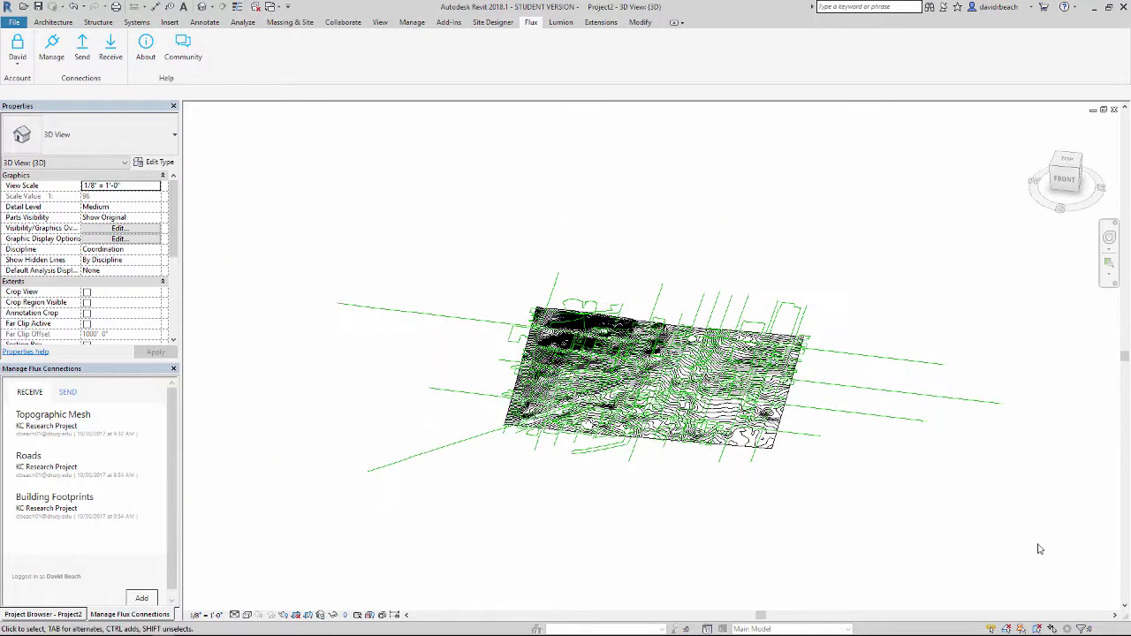
# Step: Select all topography, road and footprint geometry and group it as 'Site'
pyautogui.moveTo(1036, 545); pyautogui.dragTo(259, 206)
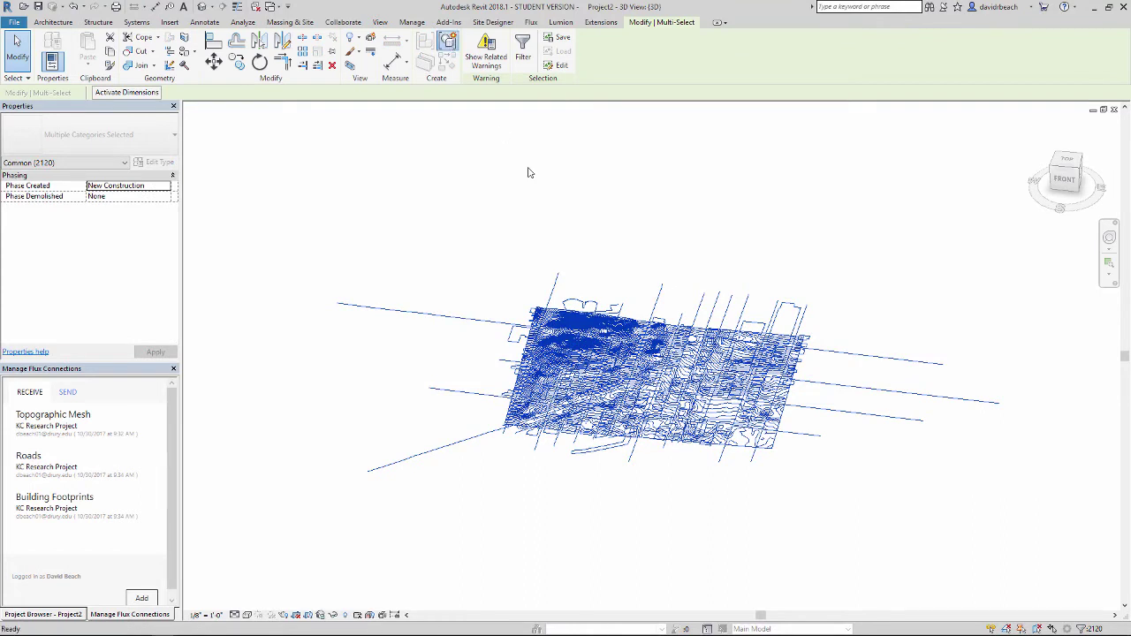
pyautogui.write('gpSite')
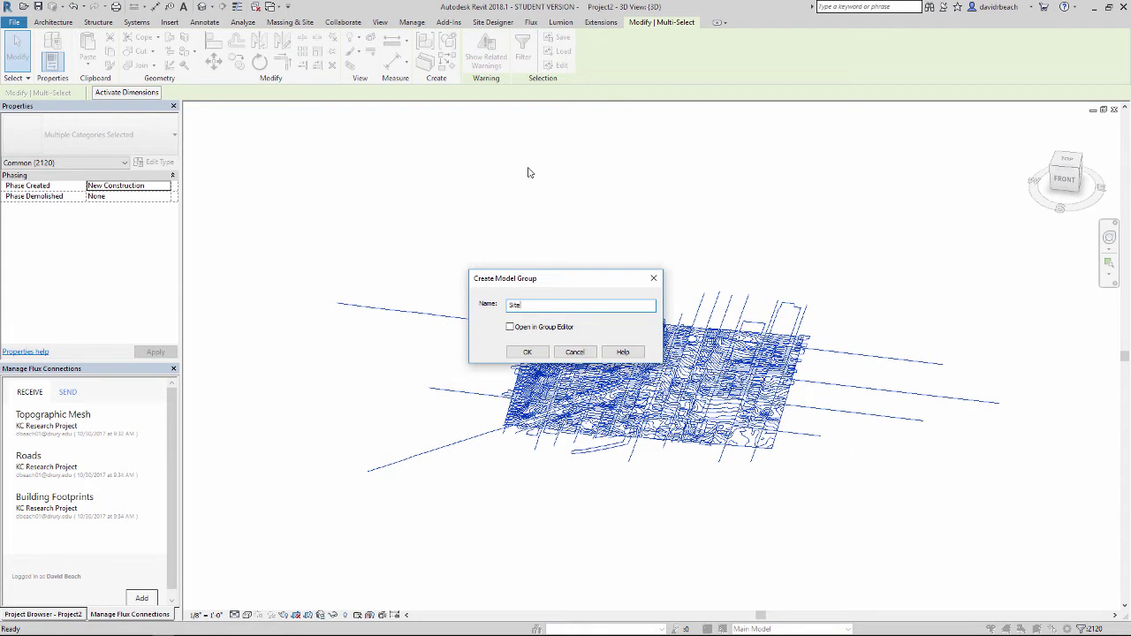
pyautogui.press('Return')
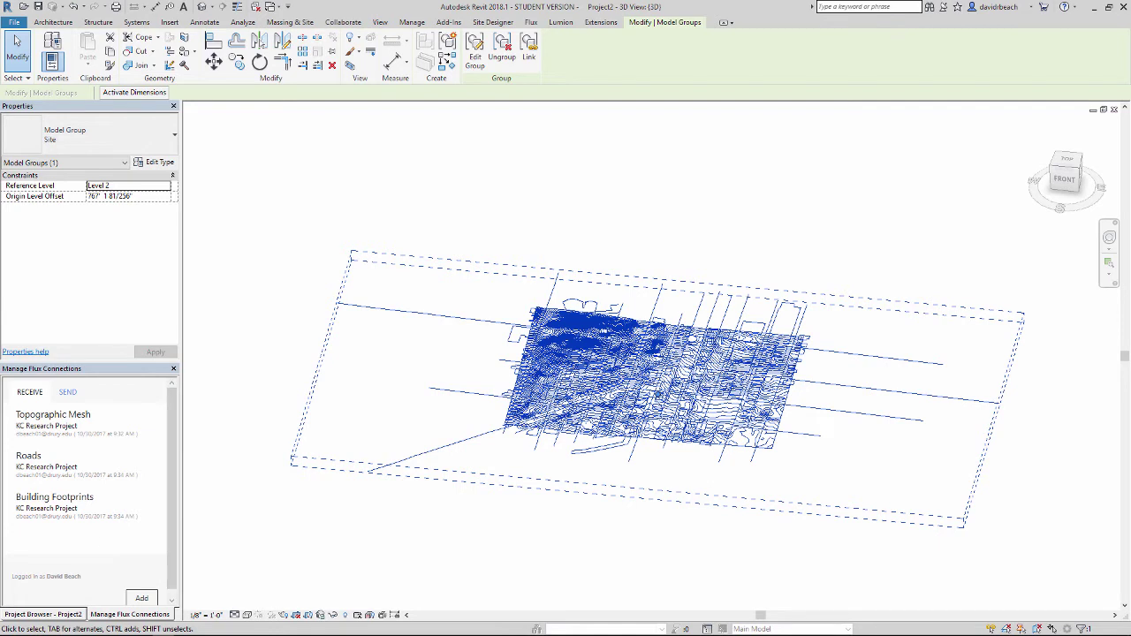
# Step: Open the East elevation, attempt a first move of the Site group, then undo
pyautogui.click(52, 614)
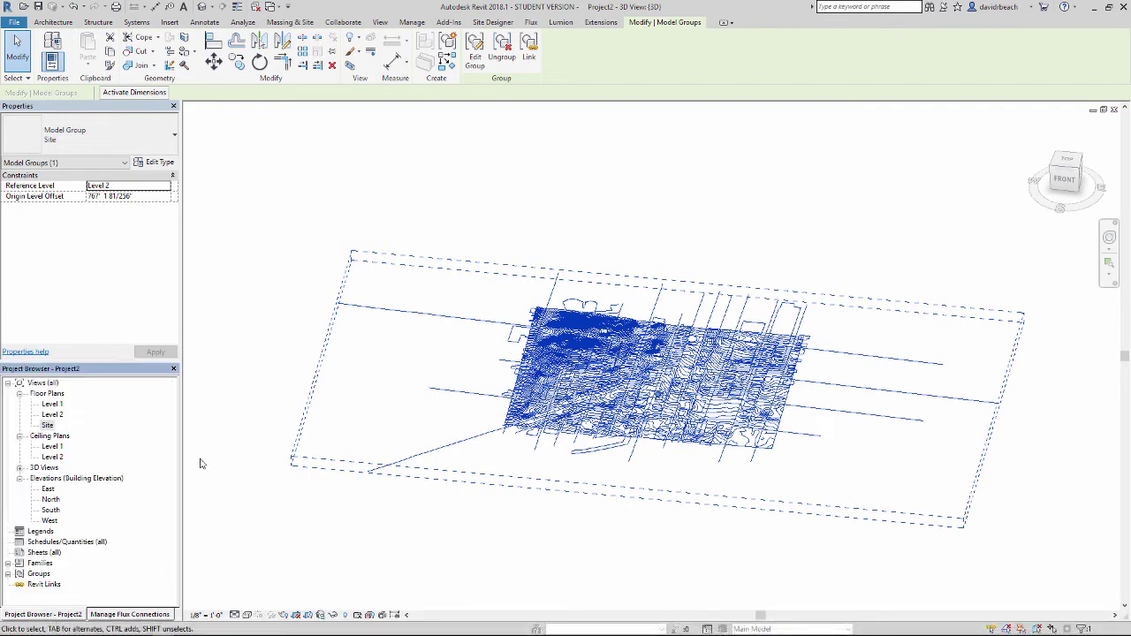
pyautogui.doubleClick(48, 490)
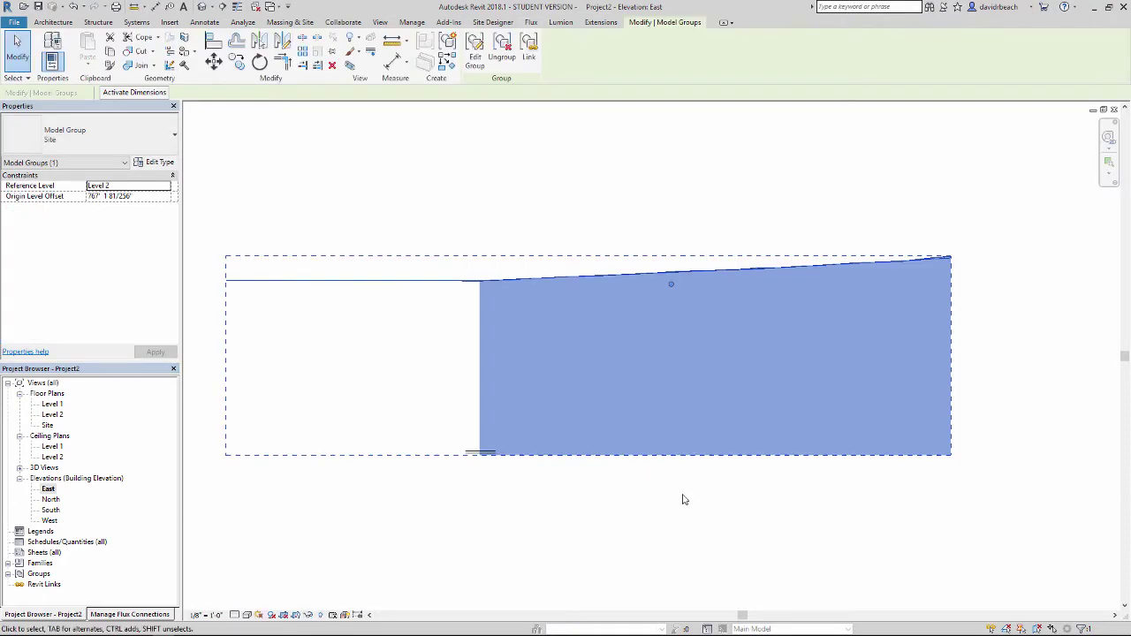
pyautogui.moveTo(682, 500); pyautogui.dragTo(705, 493, button='middle')
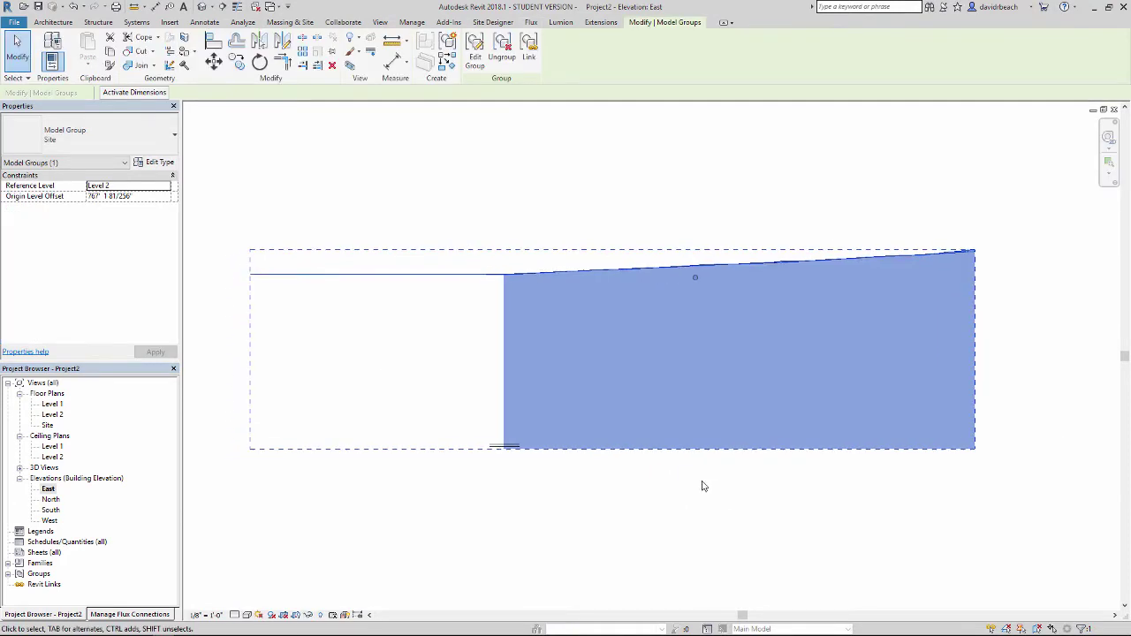
pyautogui.scroll(2, 712, 220)
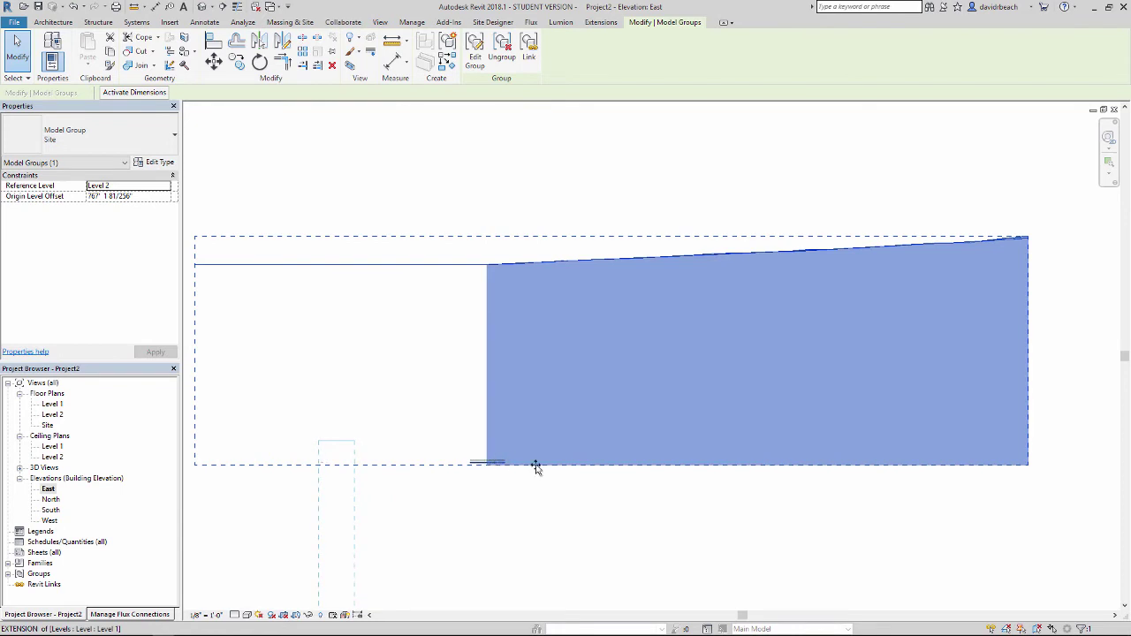
pyautogui.moveTo(536, 467); pyautogui.dragTo(536, 467)
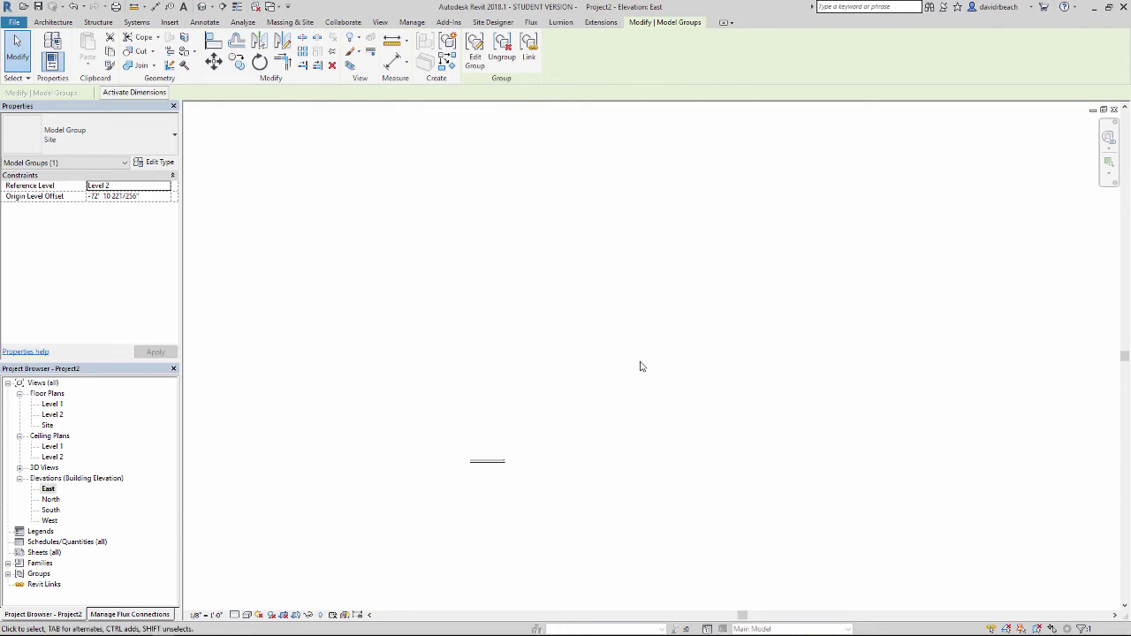
pyautogui.scroll(-2, 626, 399)
pyautogui.scroll(3, 671, 404)
pyautogui.scroll(3, 581, 437)
pyautogui.hotkey('ctrl', 'z')
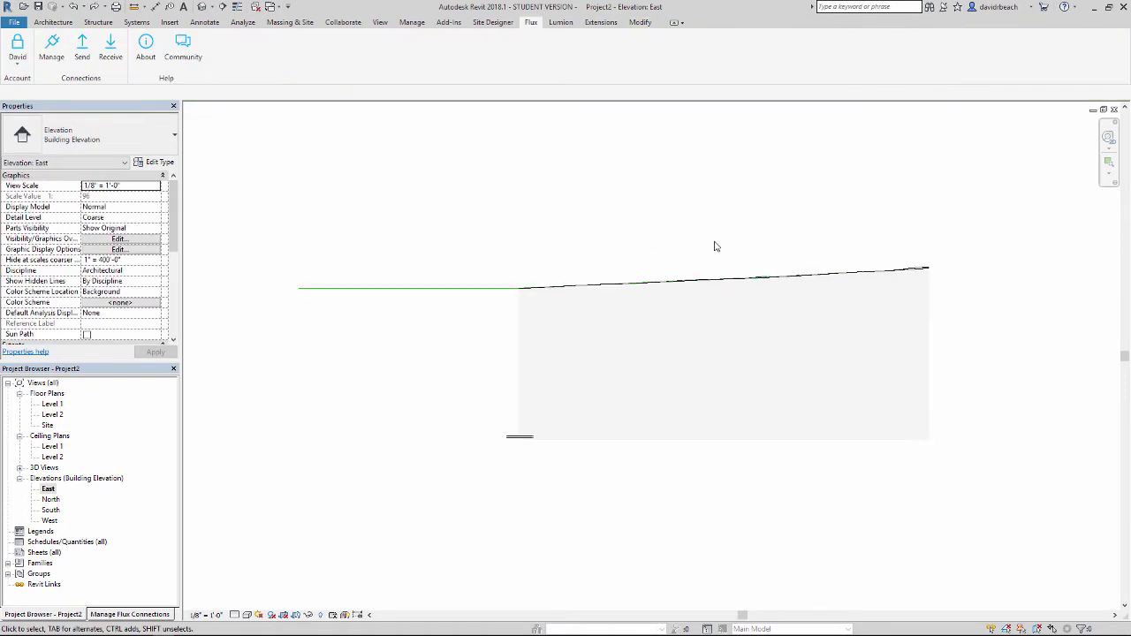
# Step: Lower the Site group in several drags toward Level 1, reaching +51' 3 108/128"
pyautogui.click(718, 281)
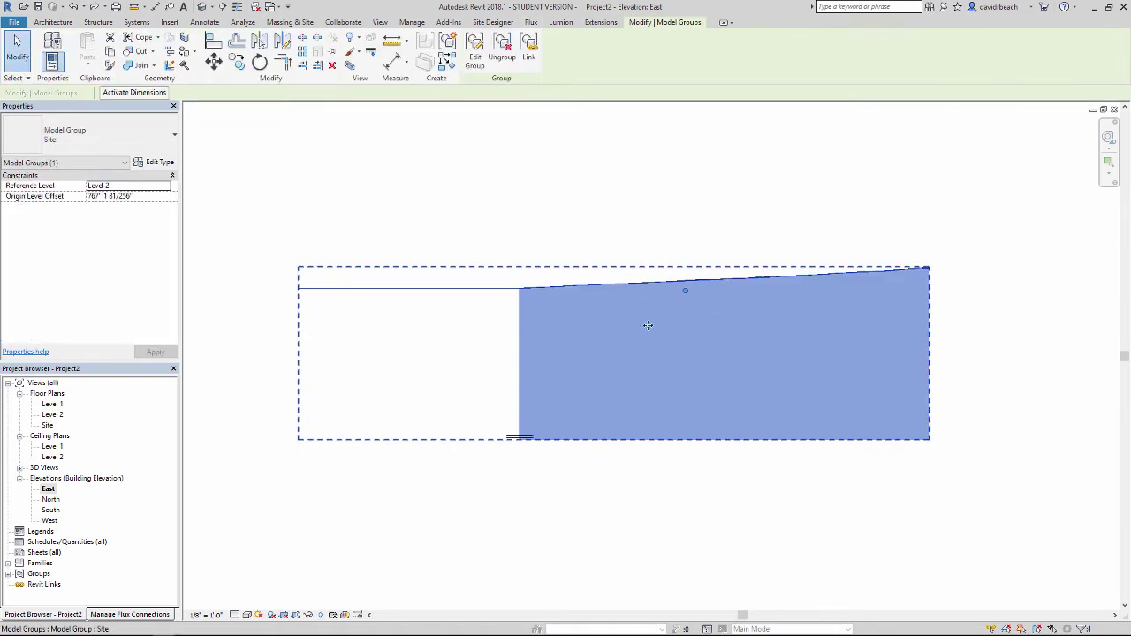
pyautogui.moveTo(648, 325); pyautogui.dragTo(591, 411)
pyautogui.scroll(3, 530, 450)
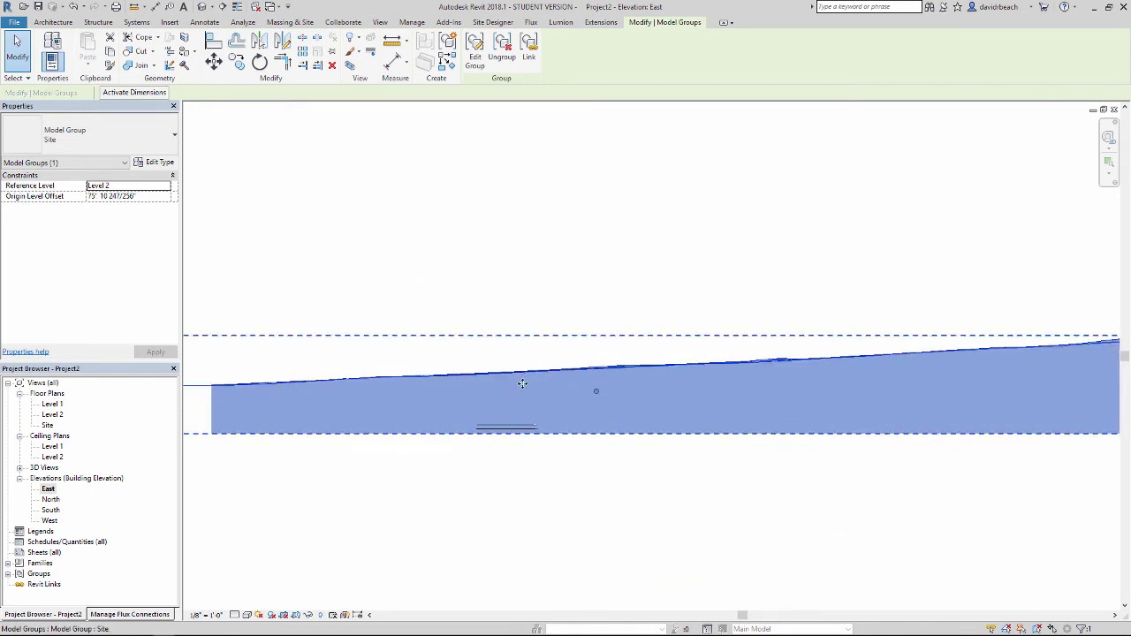
pyautogui.moveTo(522, 383); pyautogui.dragTo(511, 469)
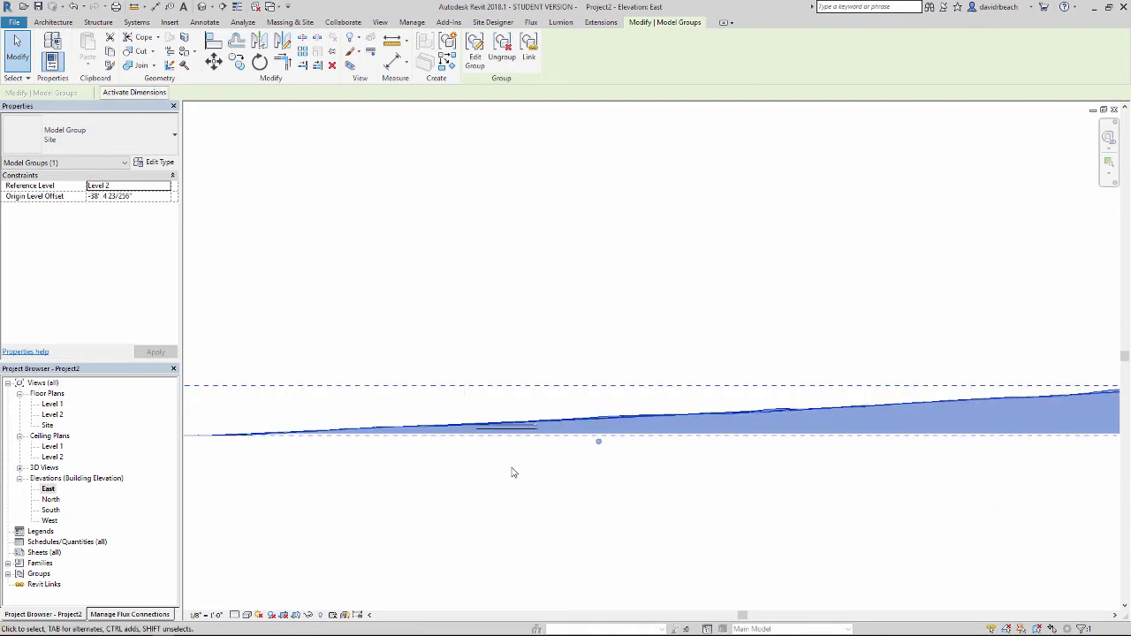
pyautogui.scroll(3, 515, 466)
pyautogui.scroll(2, 518, 461)
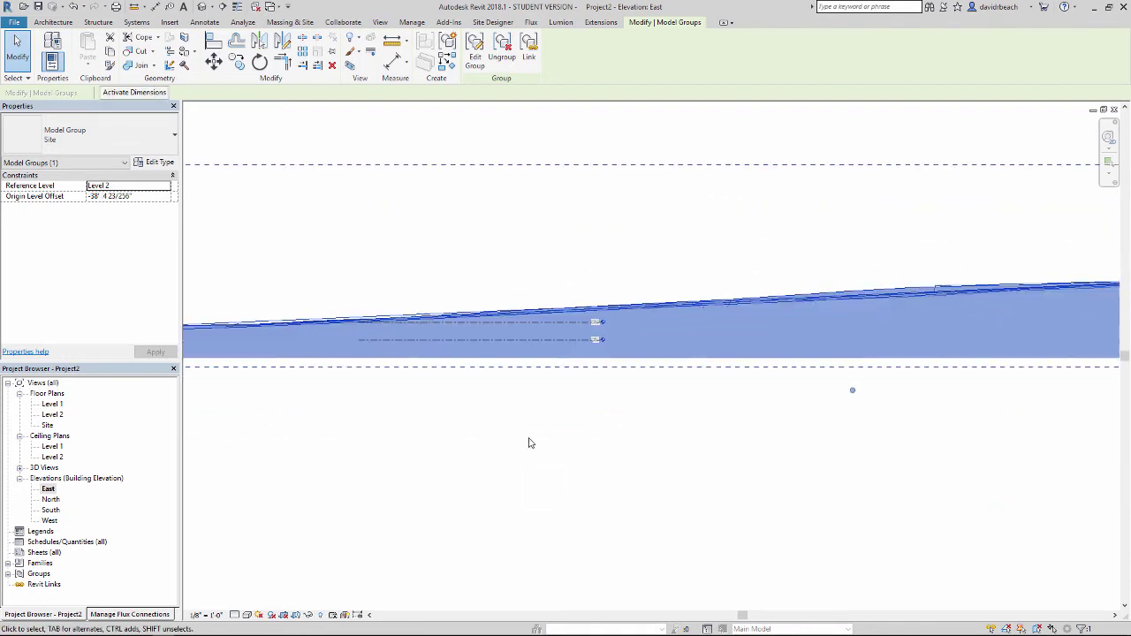
pyautogui.moveTo(538, 326); pyautogui.dragTo(545, 424)
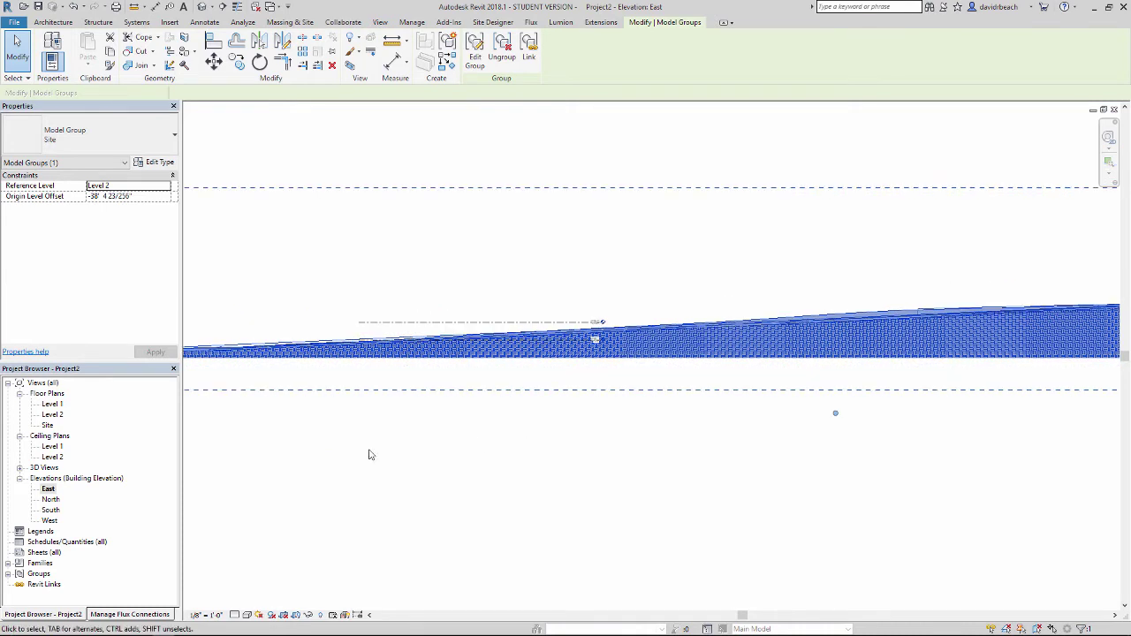
# Step: Open the Site floor plan and nudge the Site group slightly left
pyautogui.doubleClick(47, 426)
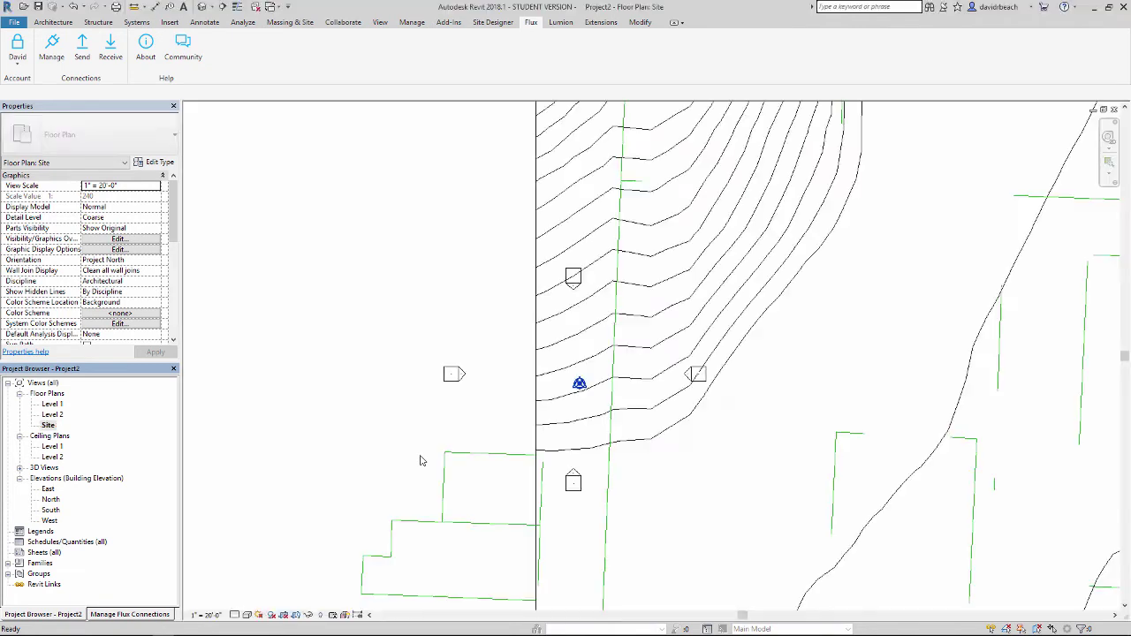
pyautogui.scroll(-4, 455, 430)
pyautogui.scroll(-5, 465, 428)
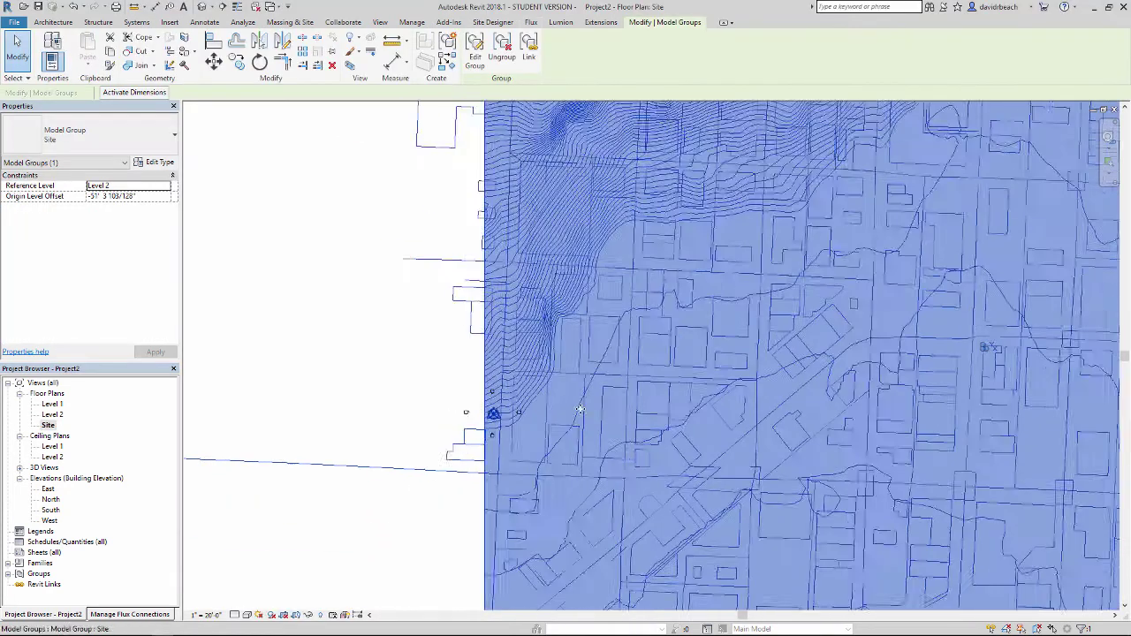
pyautogui.moveTo(564, 342); pyautogui.dragTo(558, 372, button='middle')
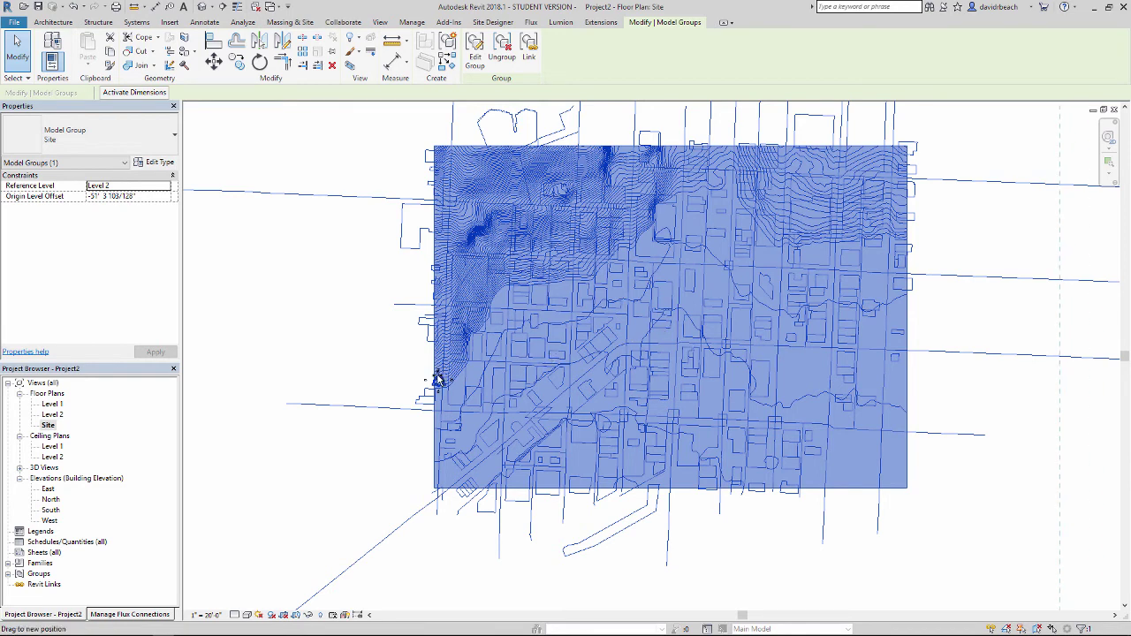
pyautogui.moveTo(436, 378); pyautogui.dragTo(438, 379)
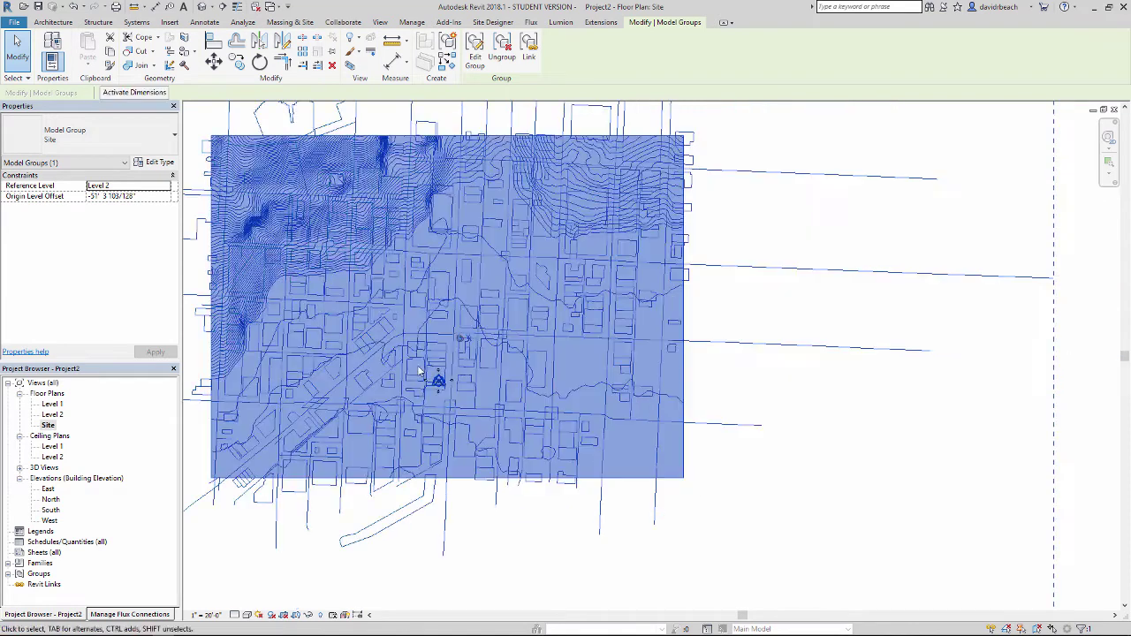
pyautogui.scroll(4, 426, 386)
pyautogui.scroll(-1, 465, 371)
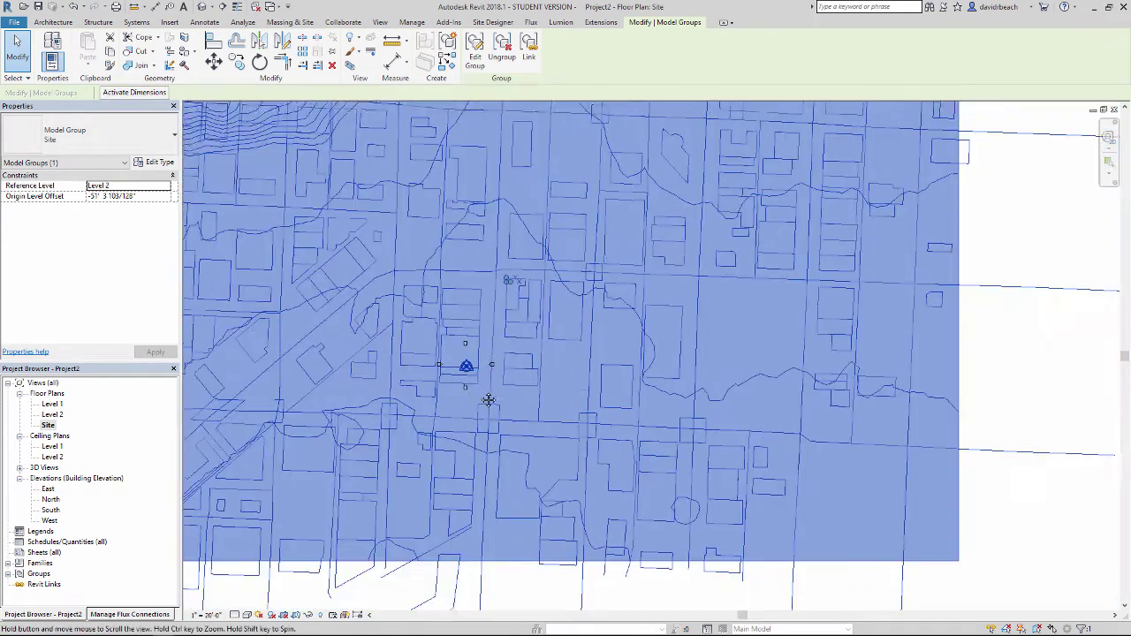
pyautogui.moveTo(520, 394); pyautogui.dragTo(623, 435, button='middle')
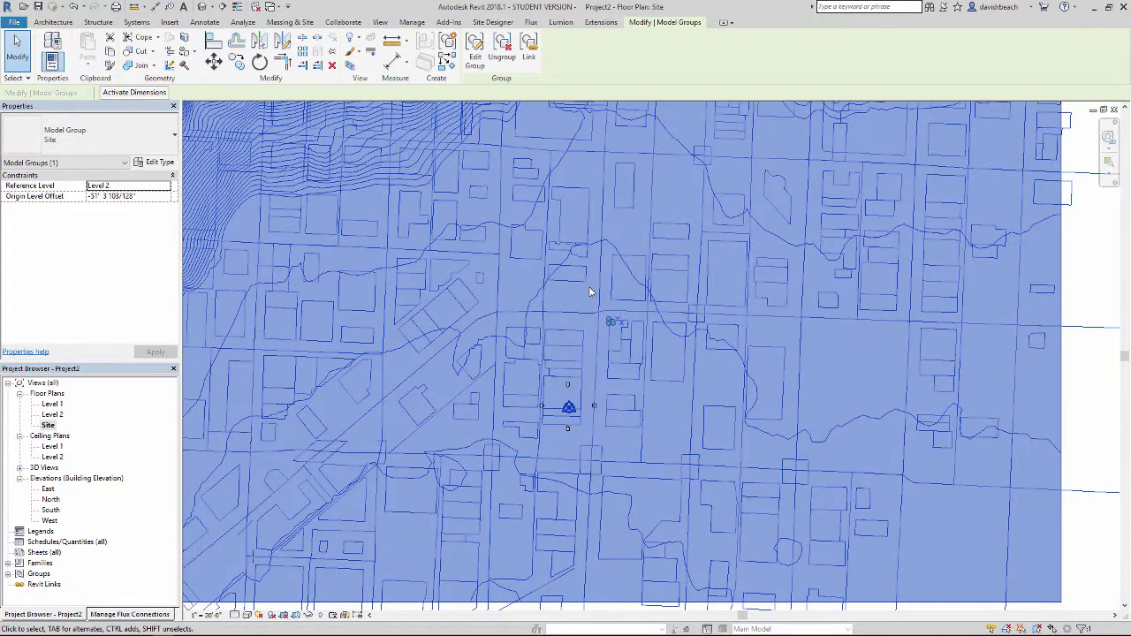
pyautogui.scroll(-2, 608, 291)
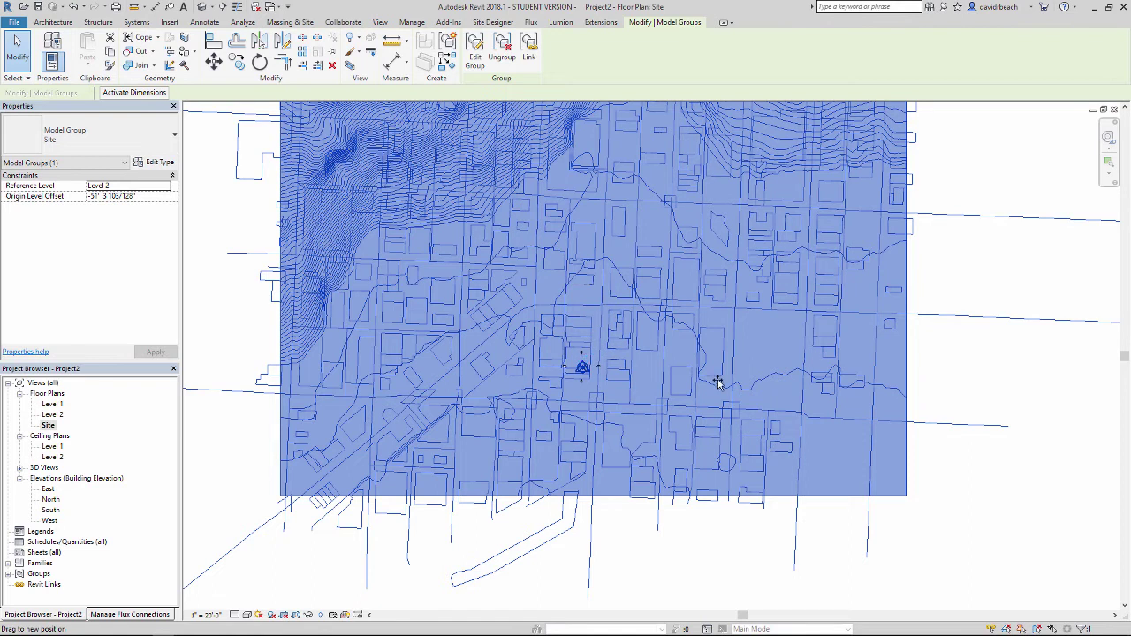
pyautogui.moveTo(718, 382); pyautogui.dragTo(713, 381)
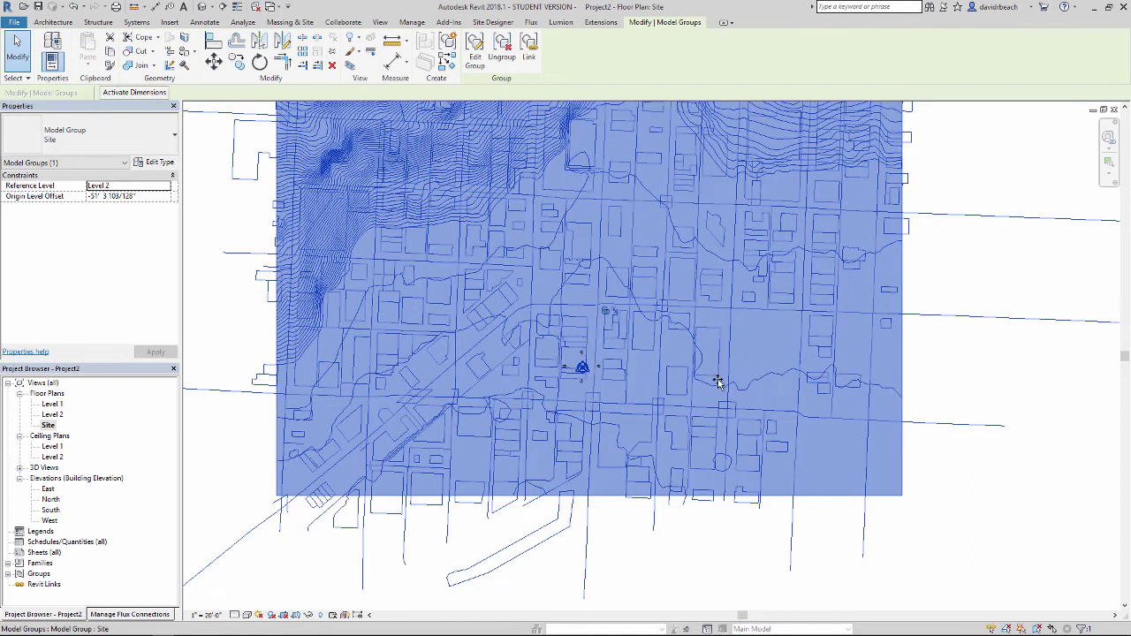
pyautogui.scroll(-2, 839, 411)
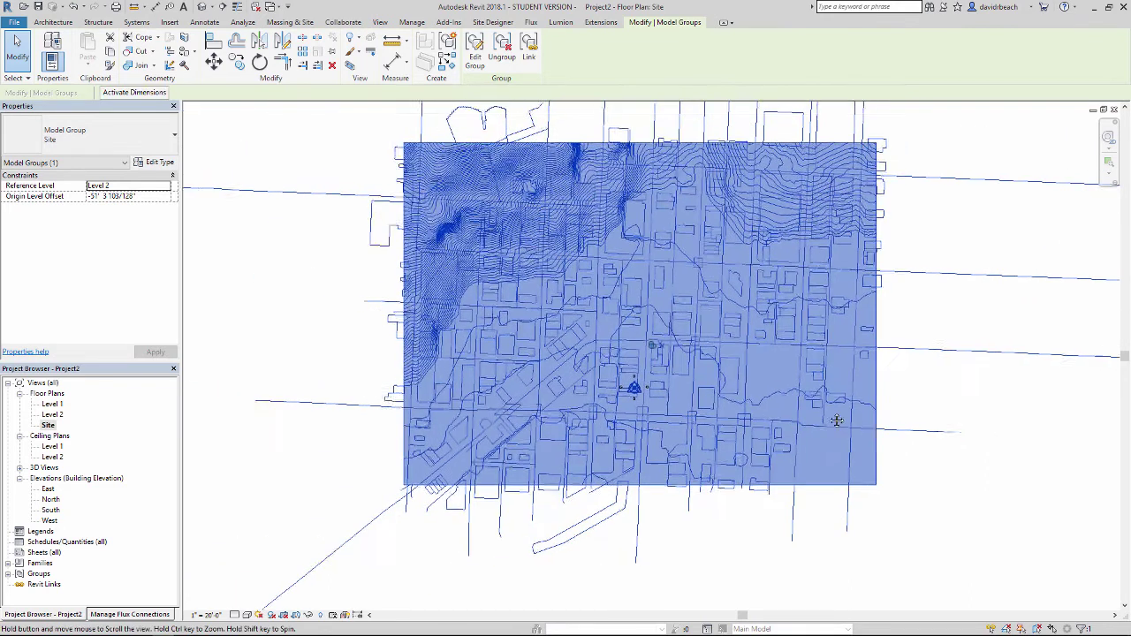
pyautogui.click(901, 322)
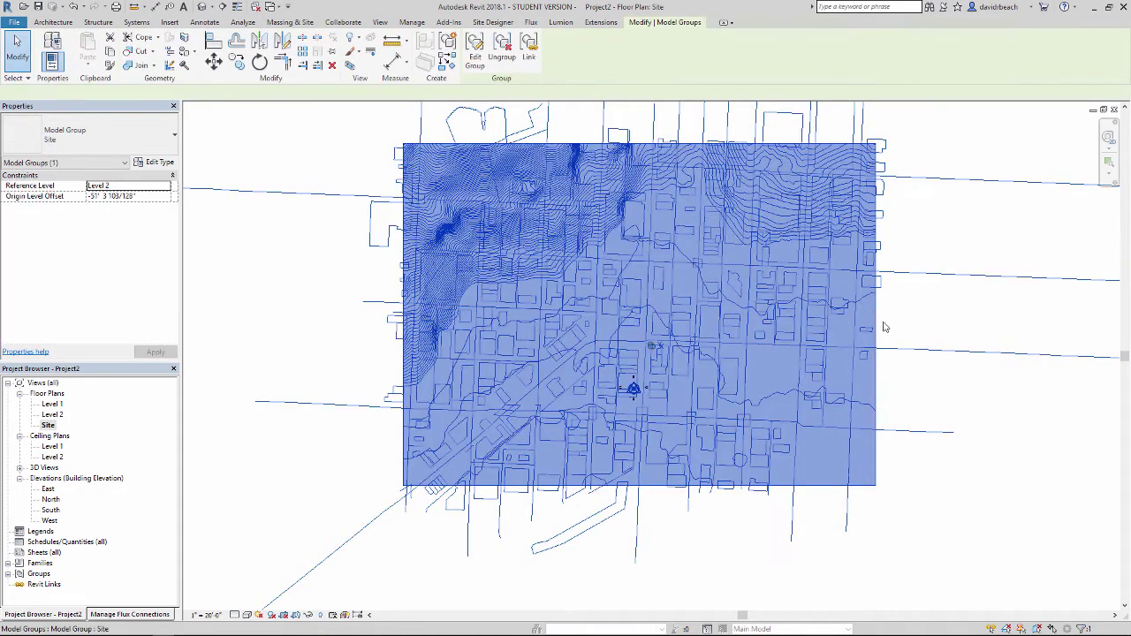
# Step: Select the Site model group and enter its group editing
pyautogui.click(878, 310)
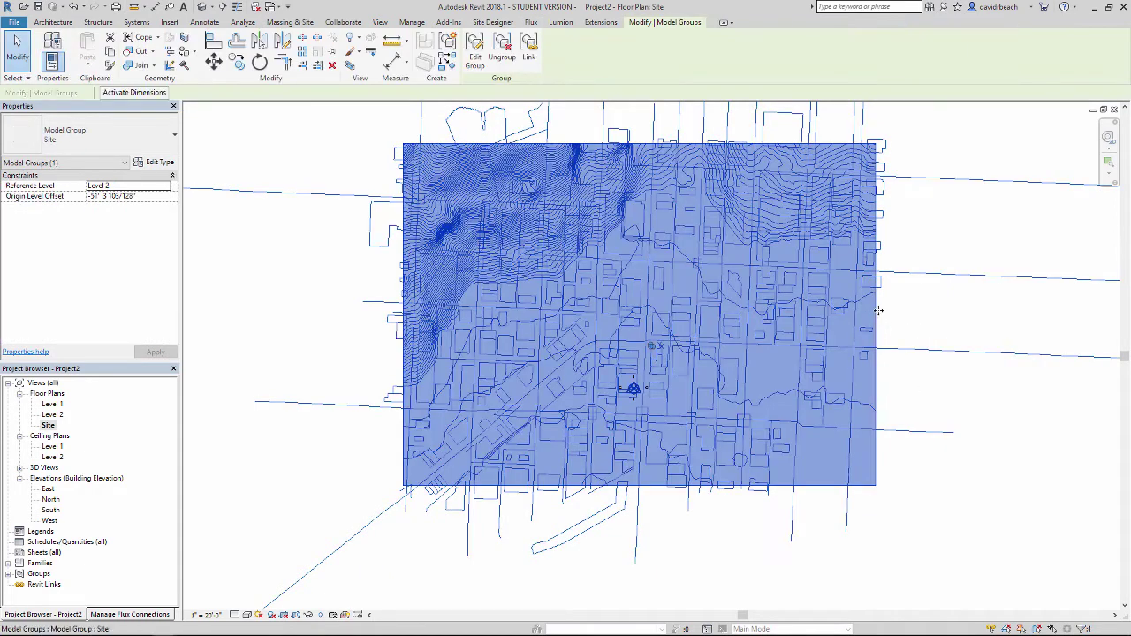
pyautogui.doubleClick(878, 371)
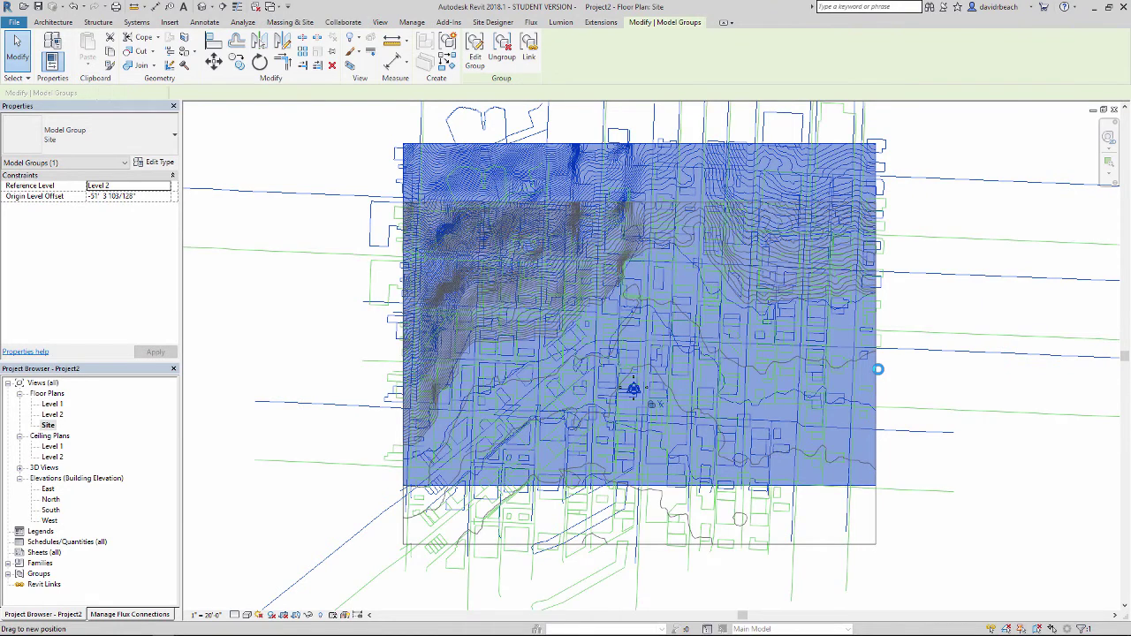
pyautogui.scroll(1, 878, 371)
pyautogui.scroll(1, 918, 380)
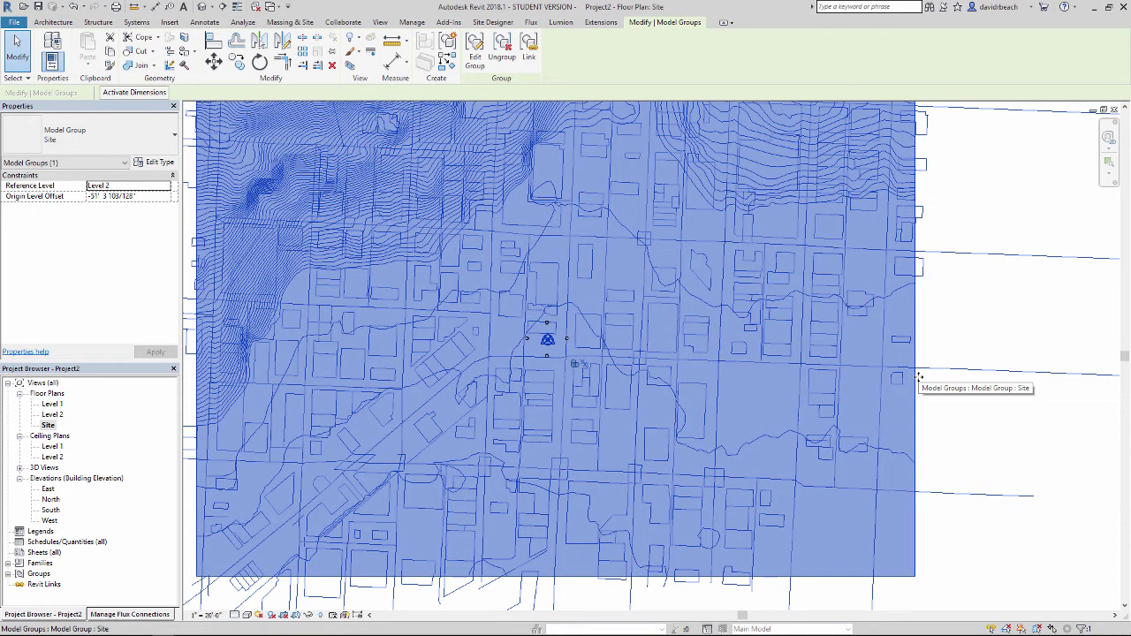
pyautogui.scroll(1, 942, 394)
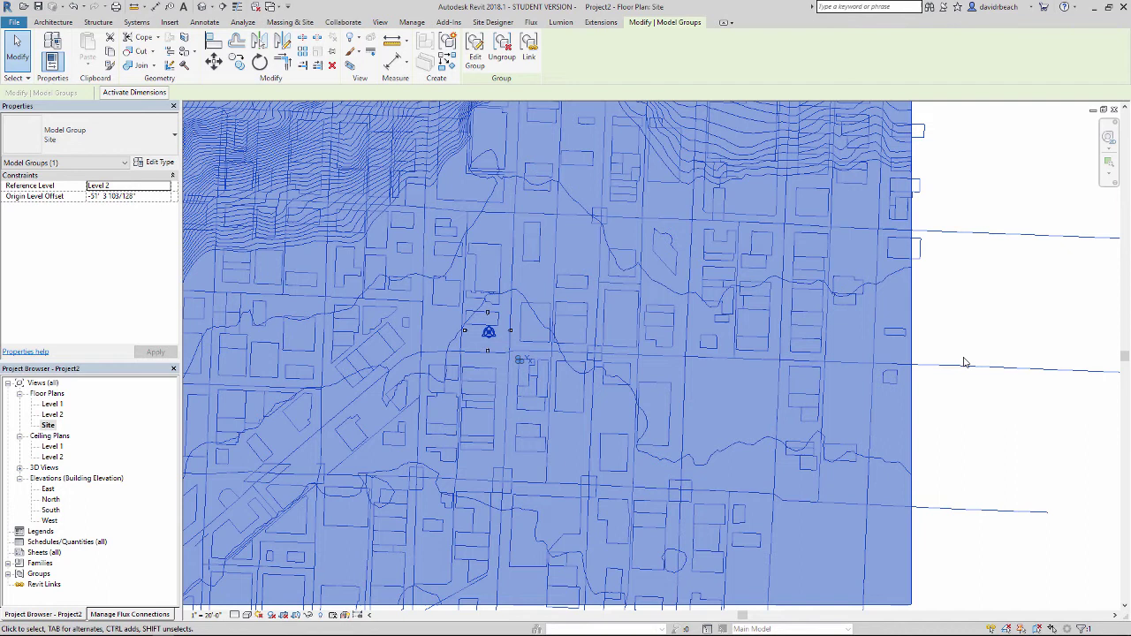
pyautogui.scroll(1, 614, 357)
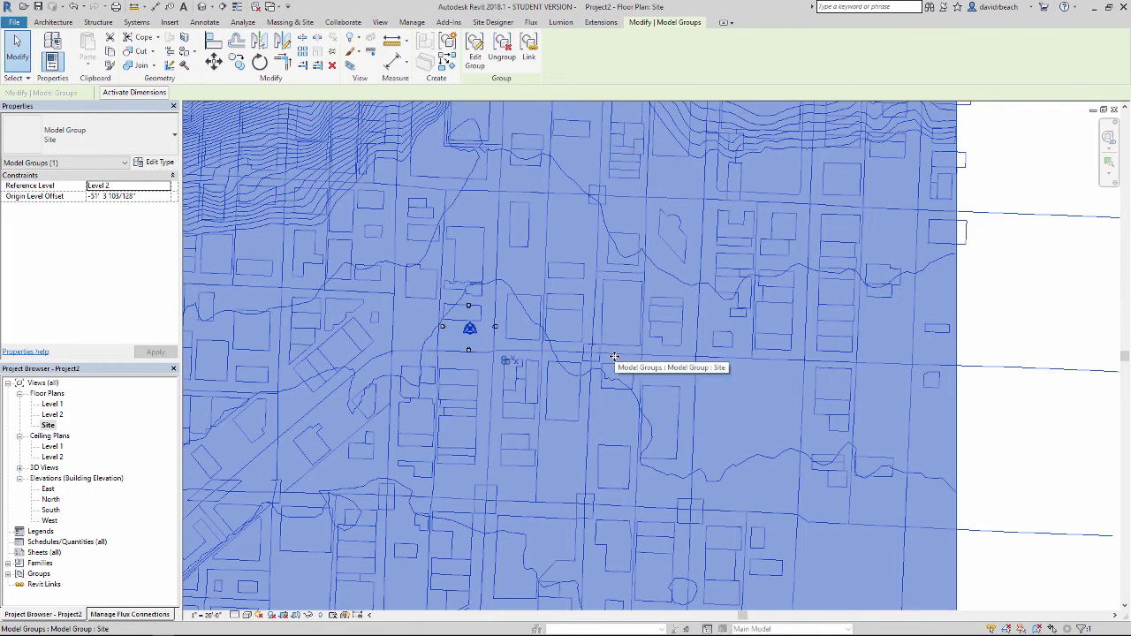
# Step: Move the Site group up and to the right within the crop boundary, then deselect
pyautogui.click(989, 336)
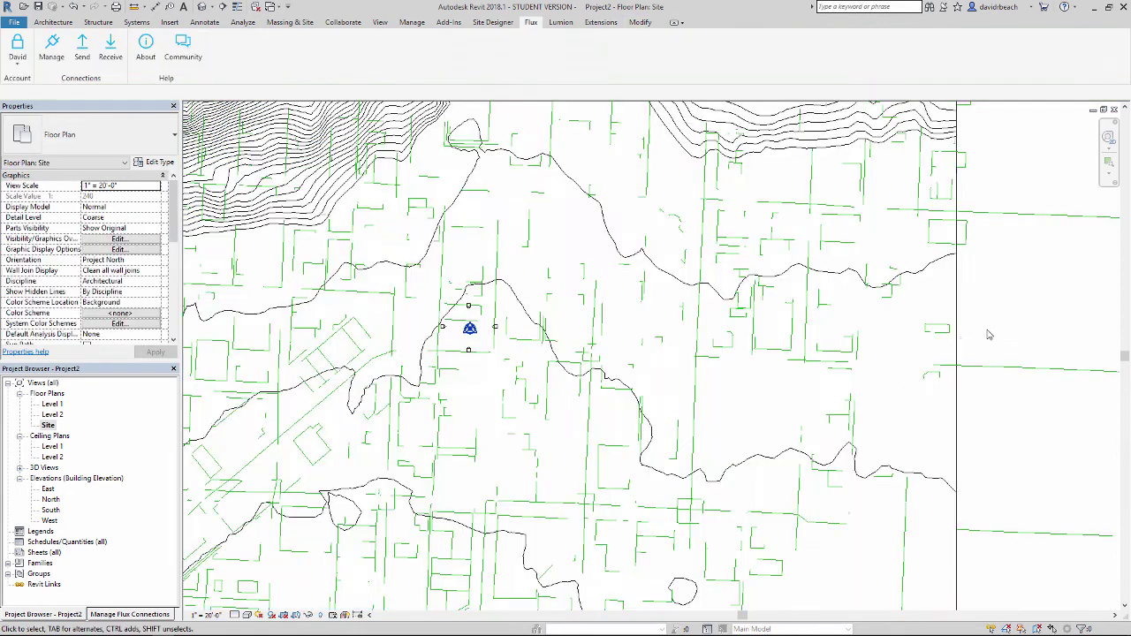
pyautogui.click(954, 346)
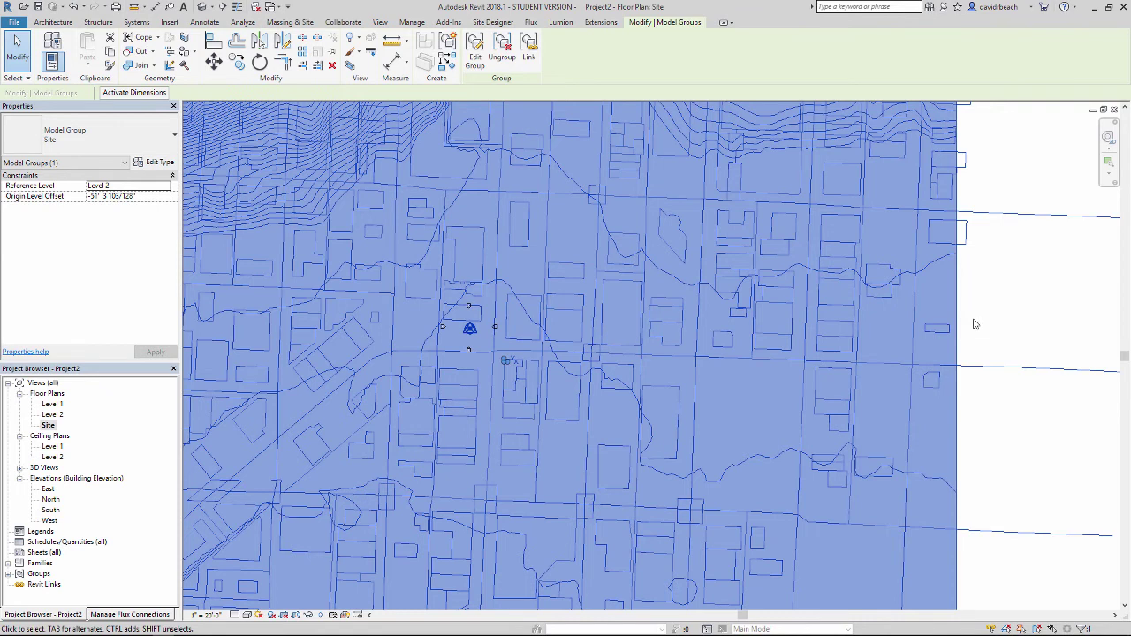
pyautogui.moveTo(961, 315); pyautogui.dragTo(992, 284)
pyautogui.scroll(-1, 992, 284)
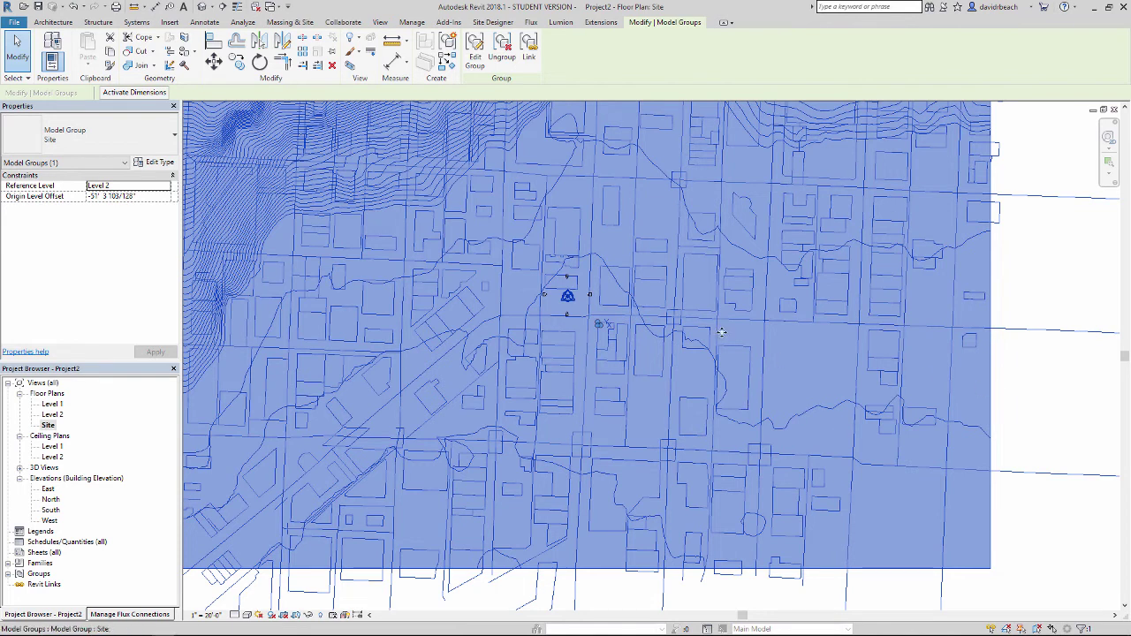
pyautogui.press('Escape')
pyautogui.scroll(-2, 672, 327)
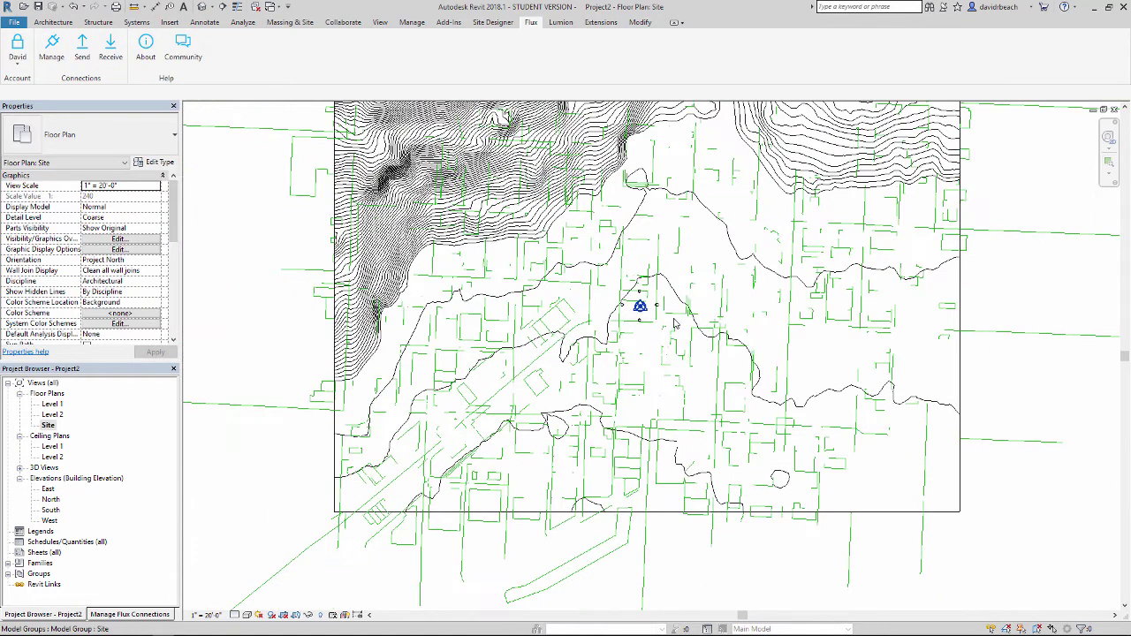
pyautogui.scroll(2, 636, 320)
# Step: Zoom in and out around the survey point on the Site floor plan
pyautogui.scroll(-2, 635, 320)
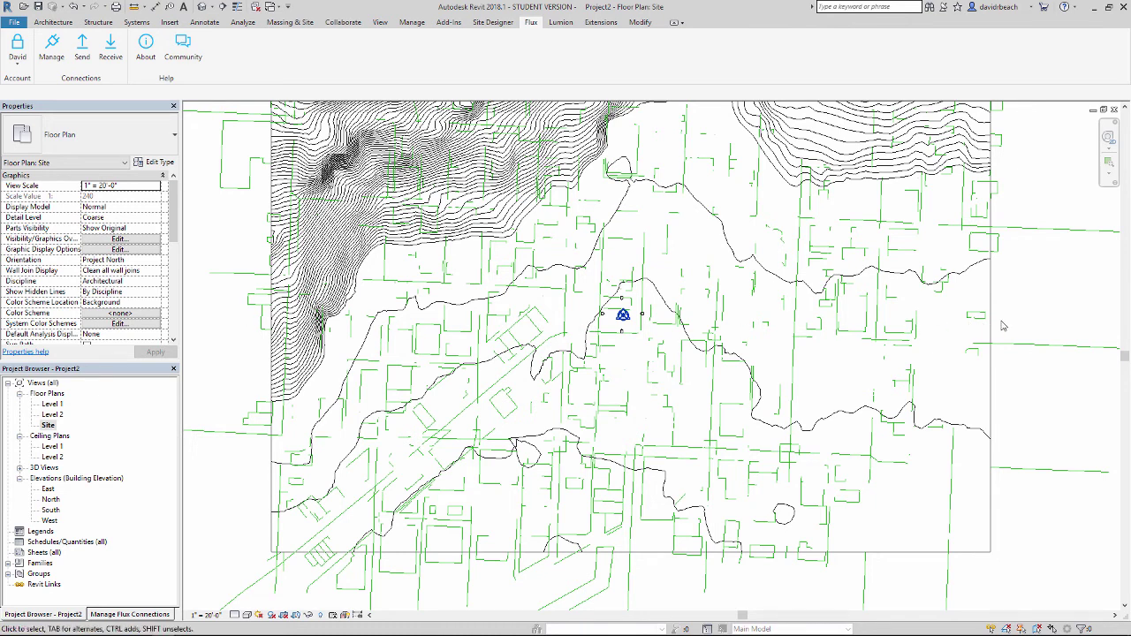
pyautogui.scroll(4, 616, 322)
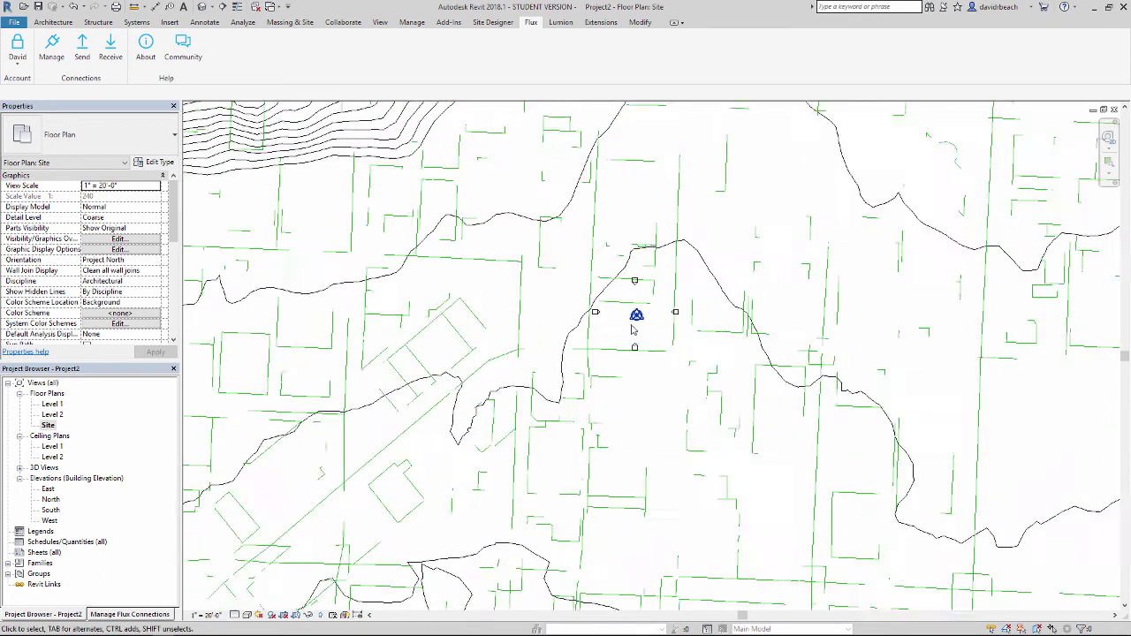
pyautogui.scroll(2, 642, 326)
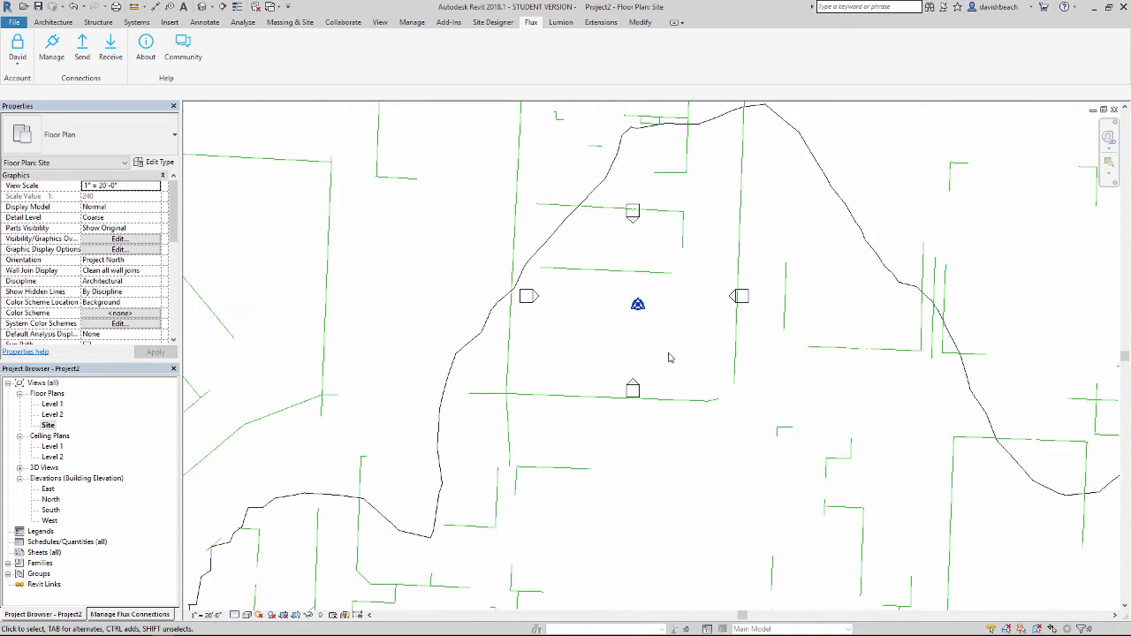
pyautogui.scroll(-6, 667, 335)
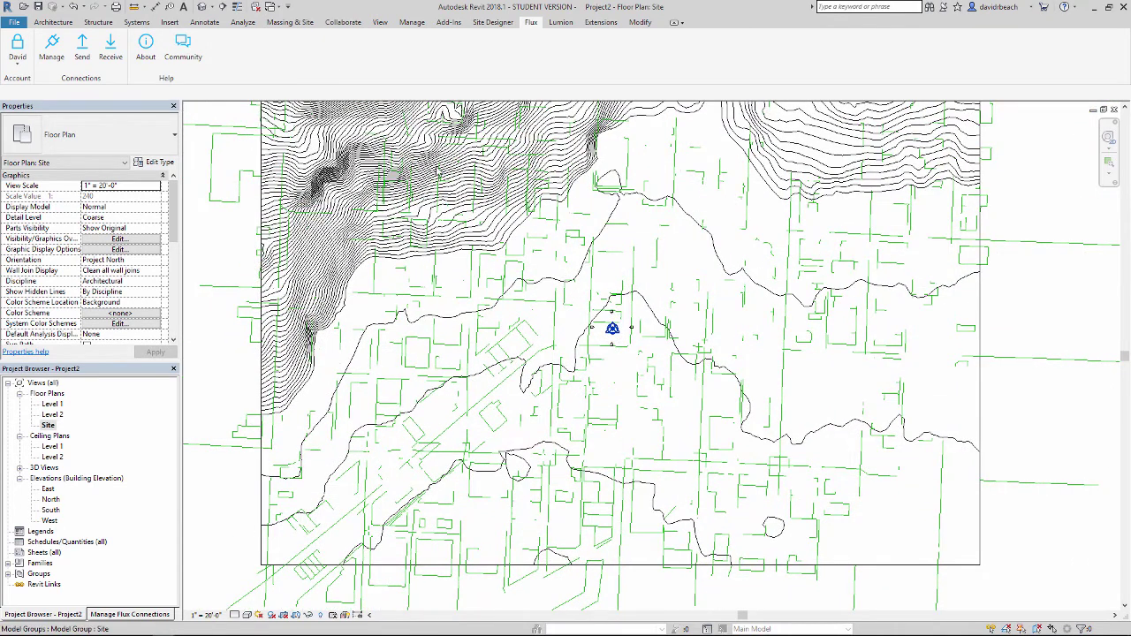
pyautogui.scroll(-2, 477, 201)
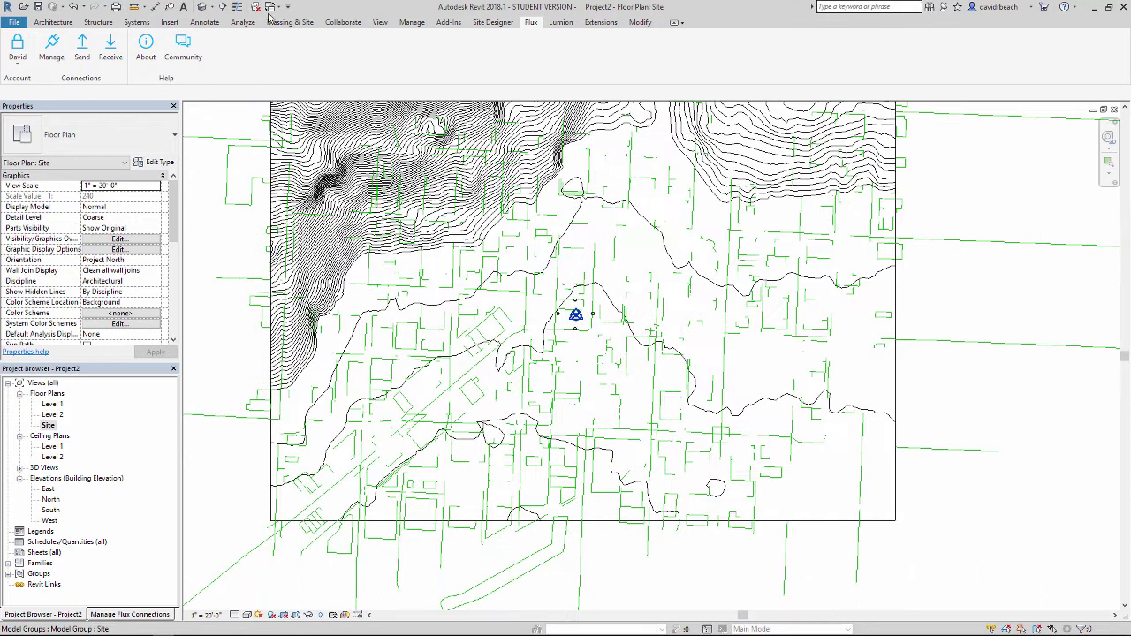
# Step: Draw a horizontal section across the site and open Section 1 showing Levels 1 and 2
pyautogui.click(223, 7)
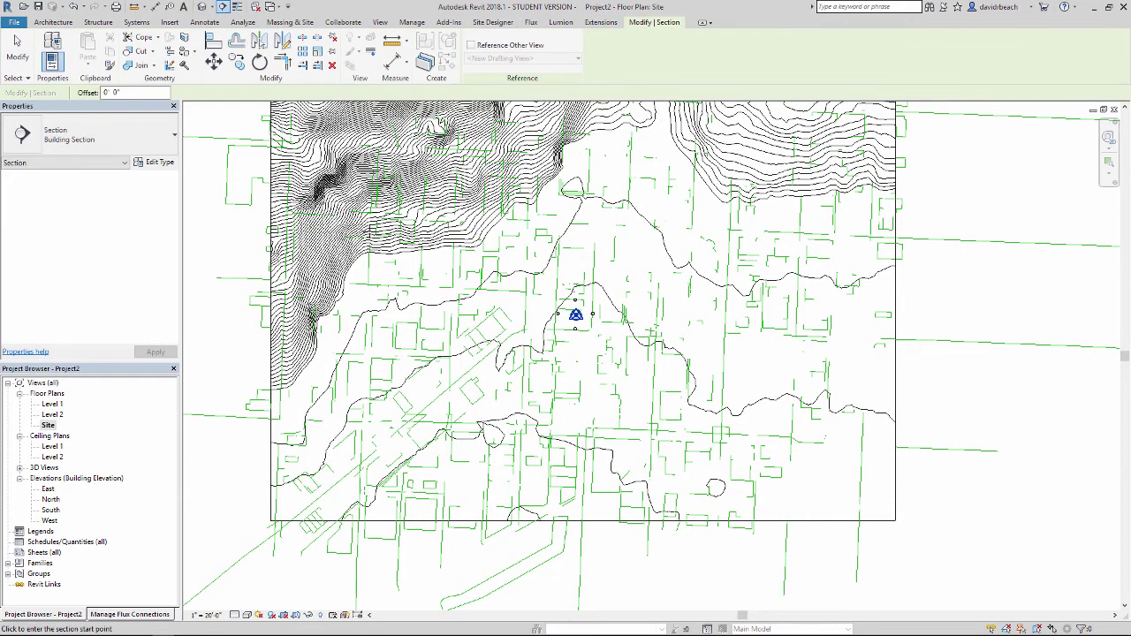
pyautogui.click(232, 315)
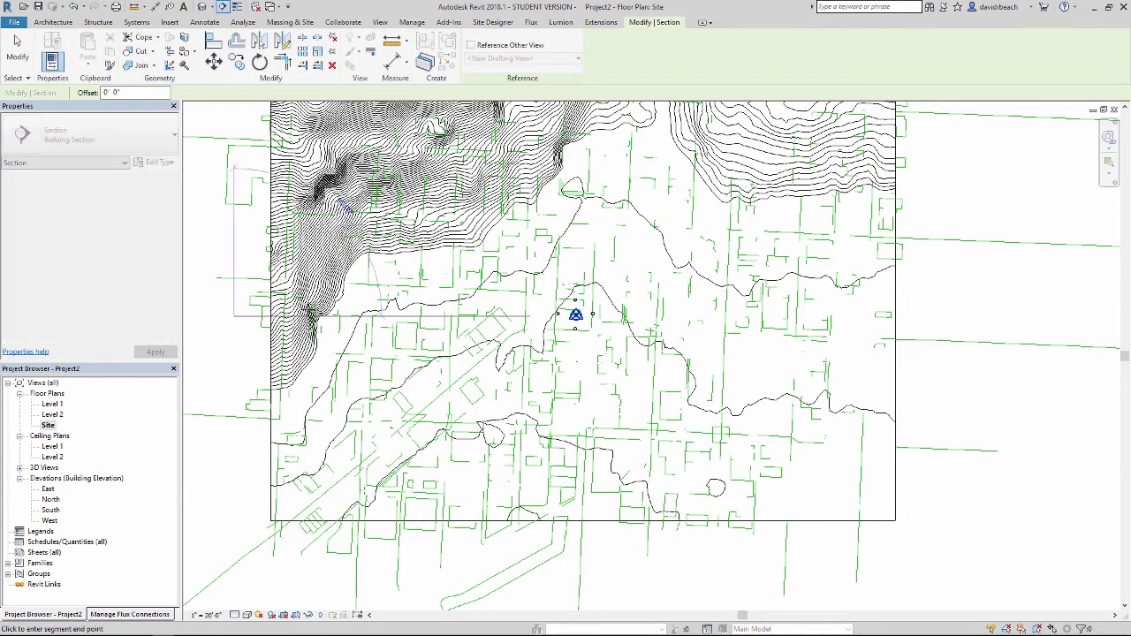
pyautogui.click(929, 320)
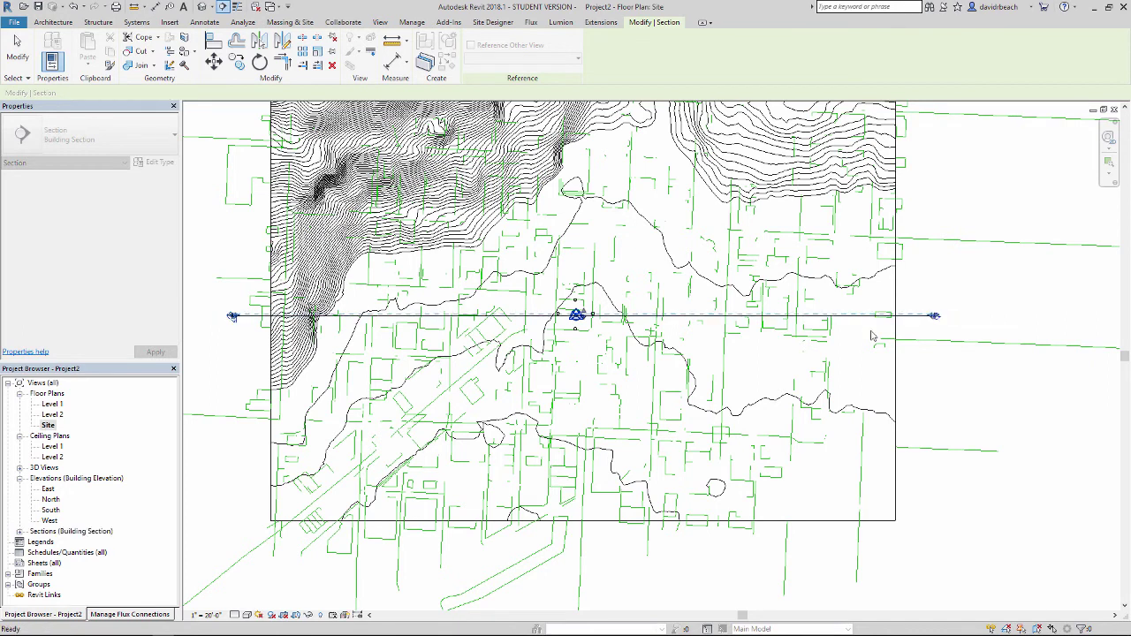
pyautogui.press('Escape')
pyautogui.scroll(2, 236, 331)
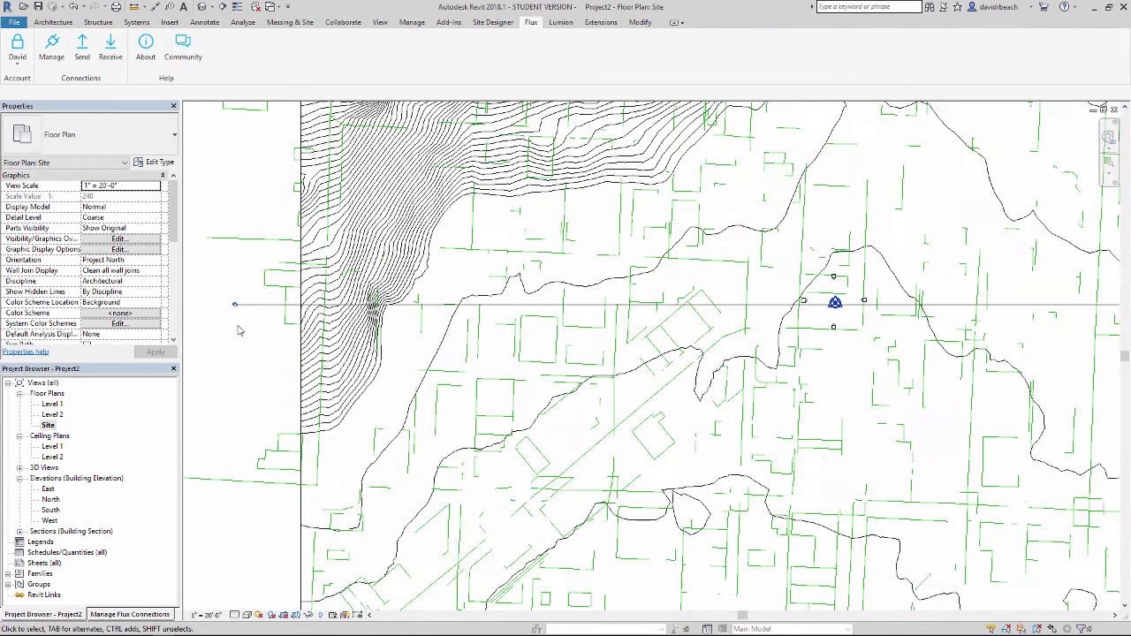
pyautogui.doubleClick(235, 308)
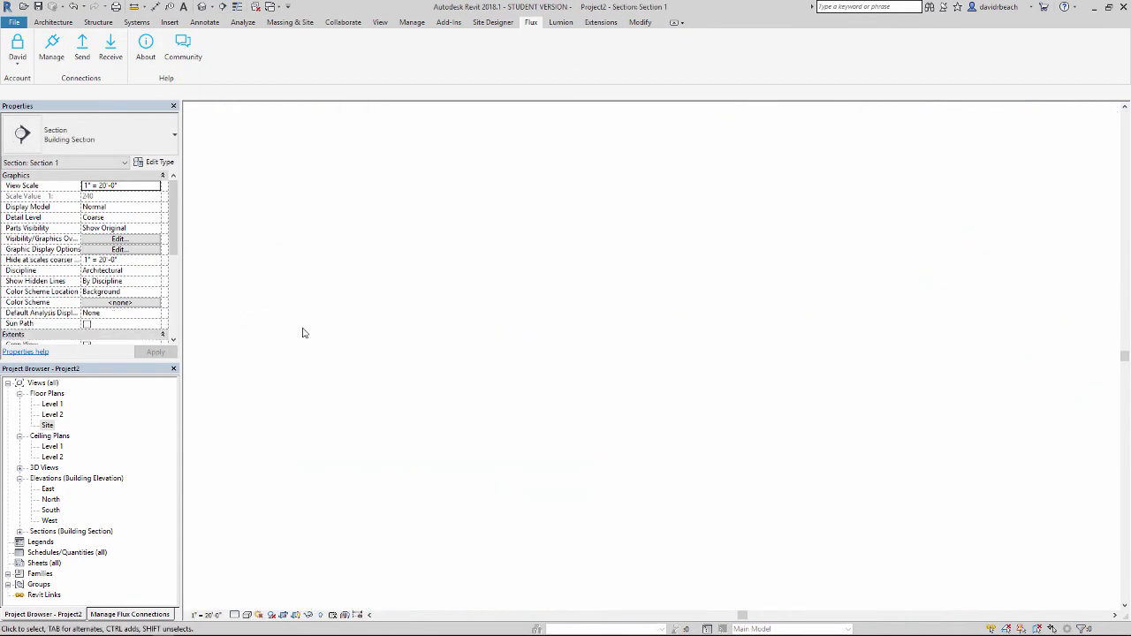
pyautogui.scroll(3, 619, 372)
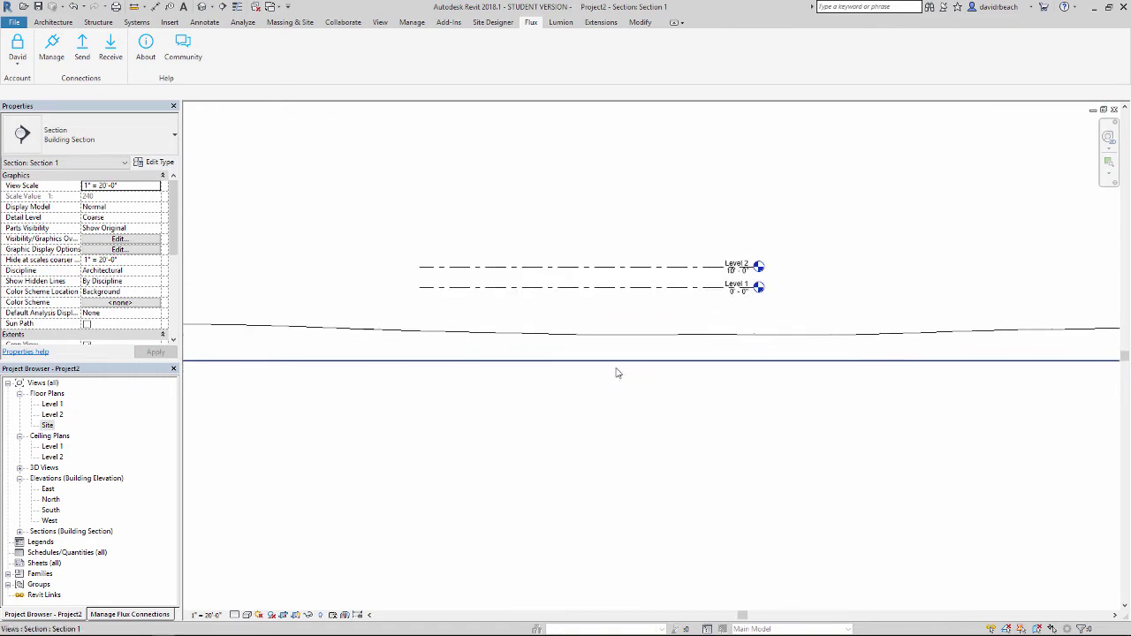
pyautogui.scroll(1, 609, 355)
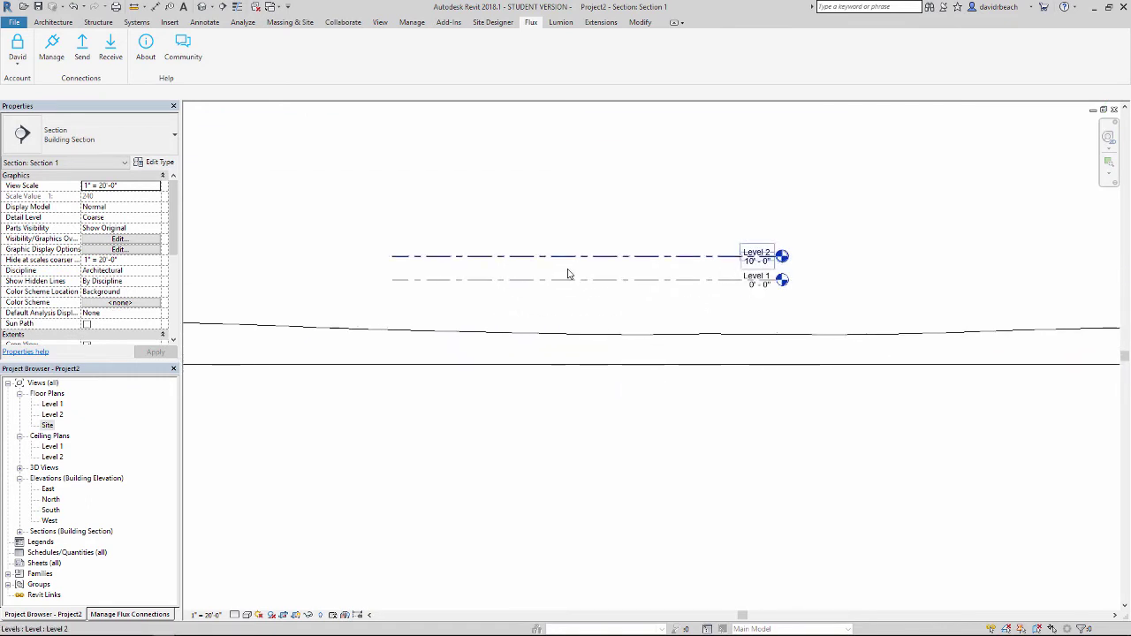
# Step: Select the Site model group in Section 1 and drag it up toward Level 1
pyautogui.click(621, 344)
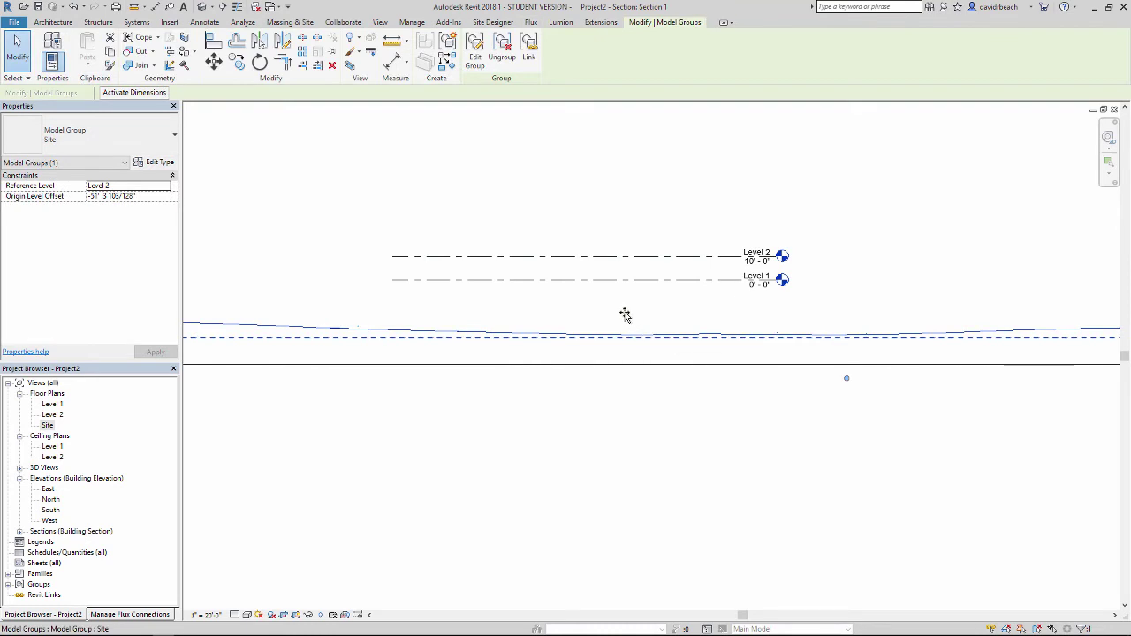
pyautogui.moveTo(625, 316)
pyautogui.mouseDown()
pyautogui.moveTo(612, 295)
pyautogui.moveTo(630, 358)
pyautogui.mouseUp()
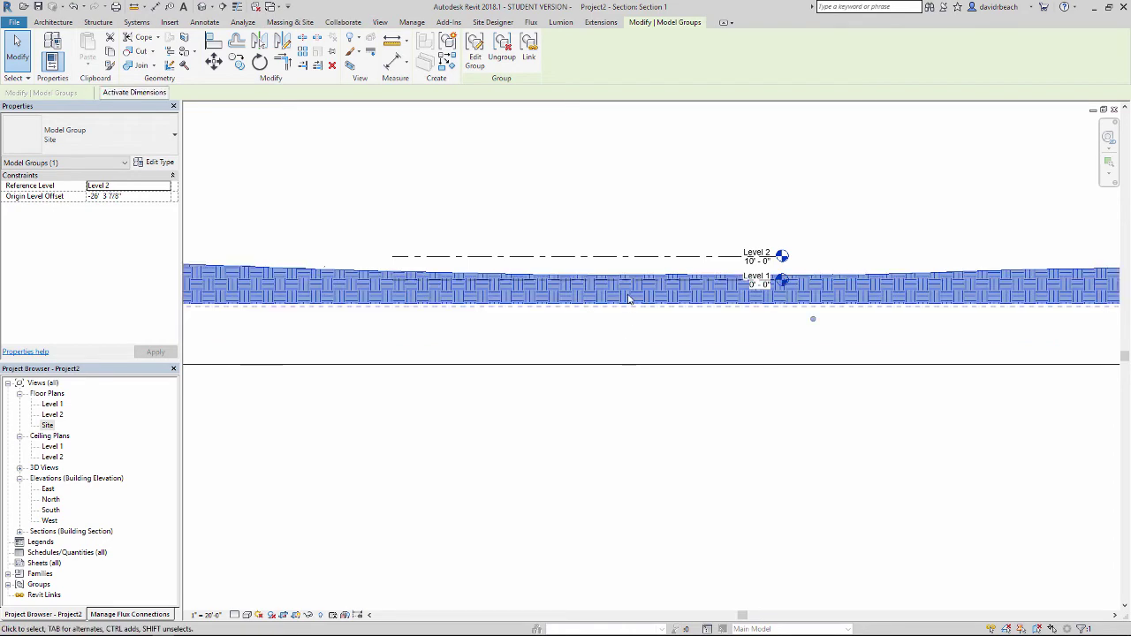
pyautogui.scroll(2, 629, 302)
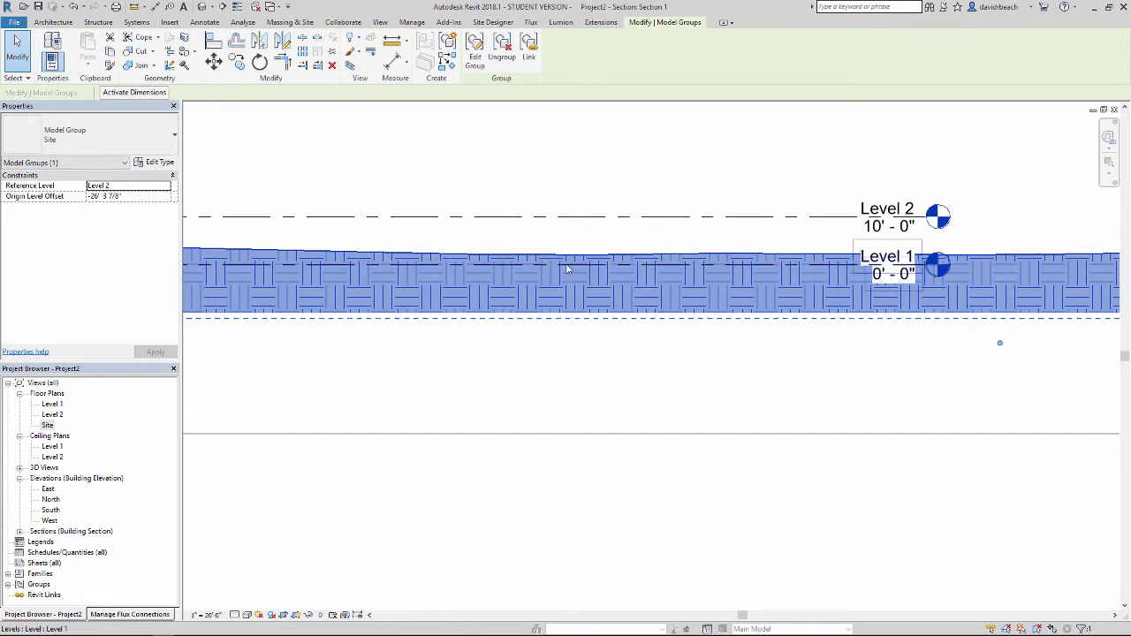
pyautogui.click(606, 349)
# Step: Lower the Site group slightly with a small drag and three Down-arrow nudges
pyautogui.click(632, 253)
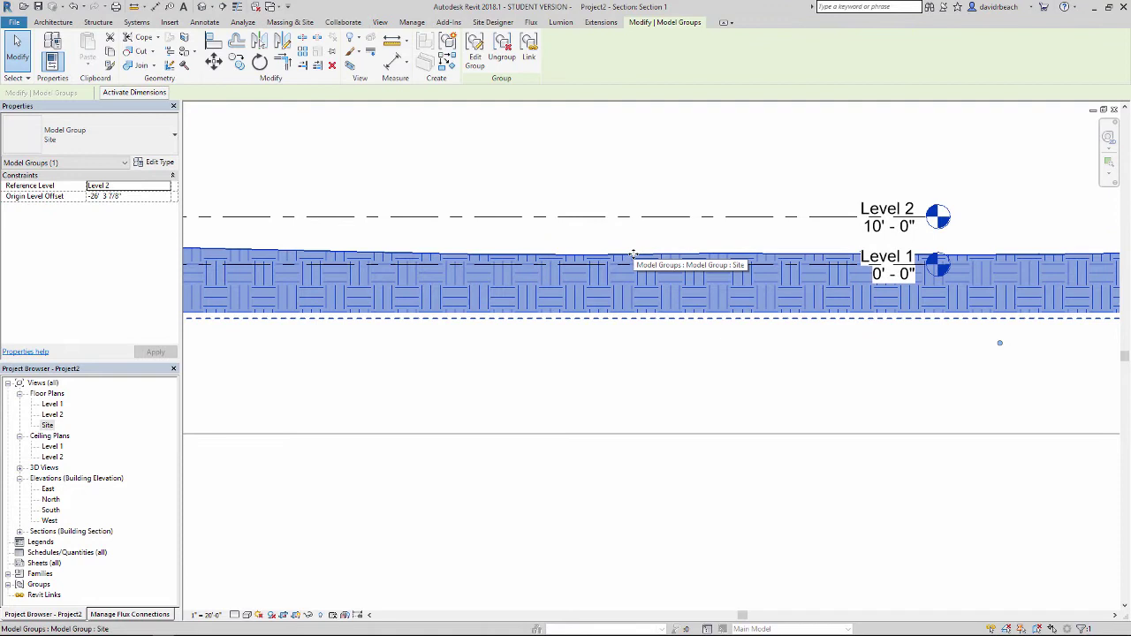
pyautogui.moveTo(632, 253); pyautogui.dragTo(633, 255)
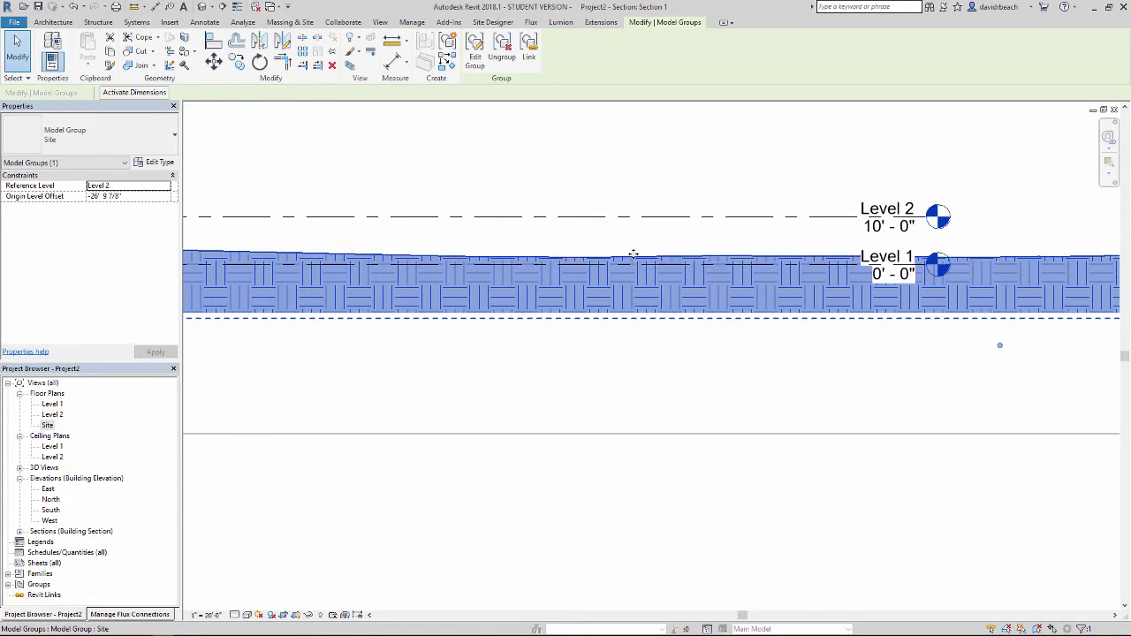
pyautogui.press('Down')
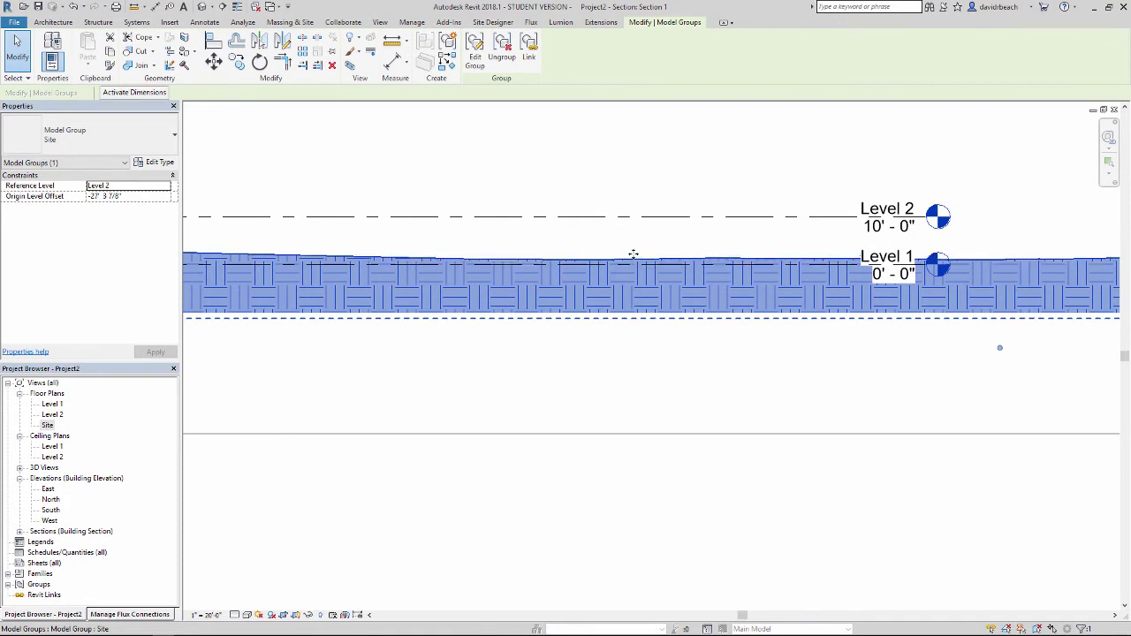
pyautogui.press('Down')
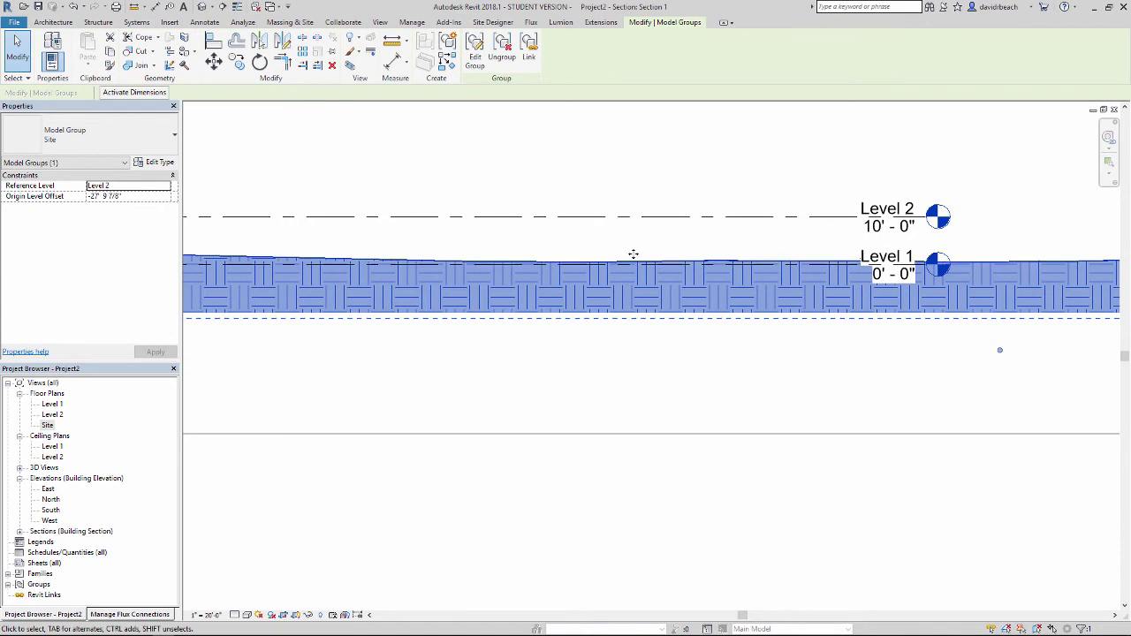
pyautogui.press('Down')
pyautogui.click(627, 243)
pyautogui.scroll(-3, 669, 291)
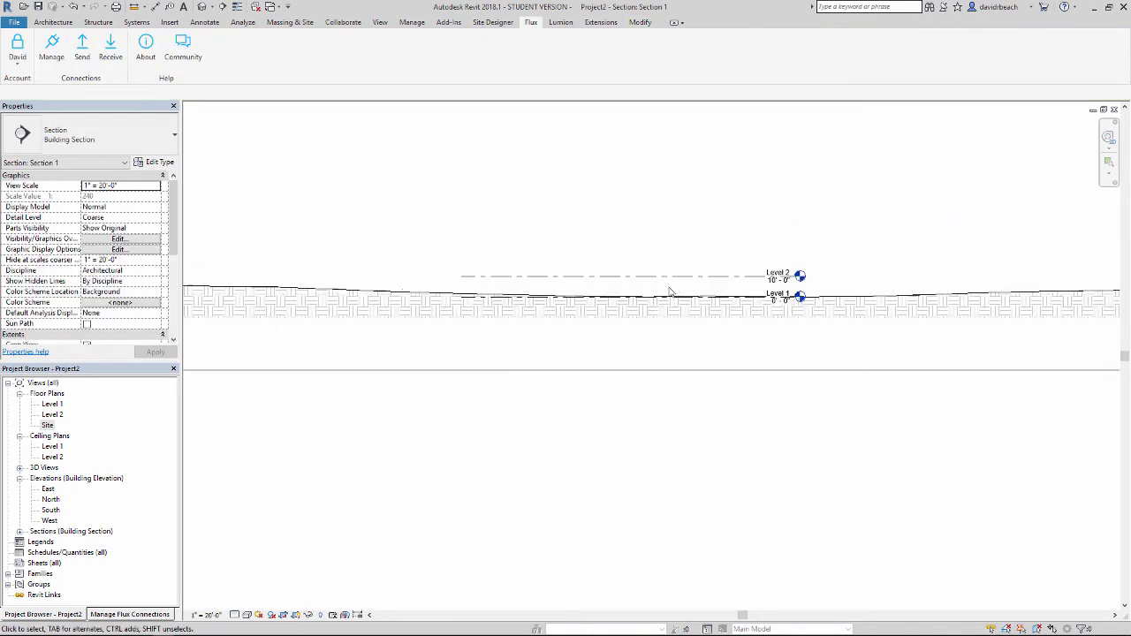
# Step: Return to the Site floor plan and frame the contours near the survey point
pyautogui.doubleClick(48, 426)
pyautogui.scroll(6, 823, 348)
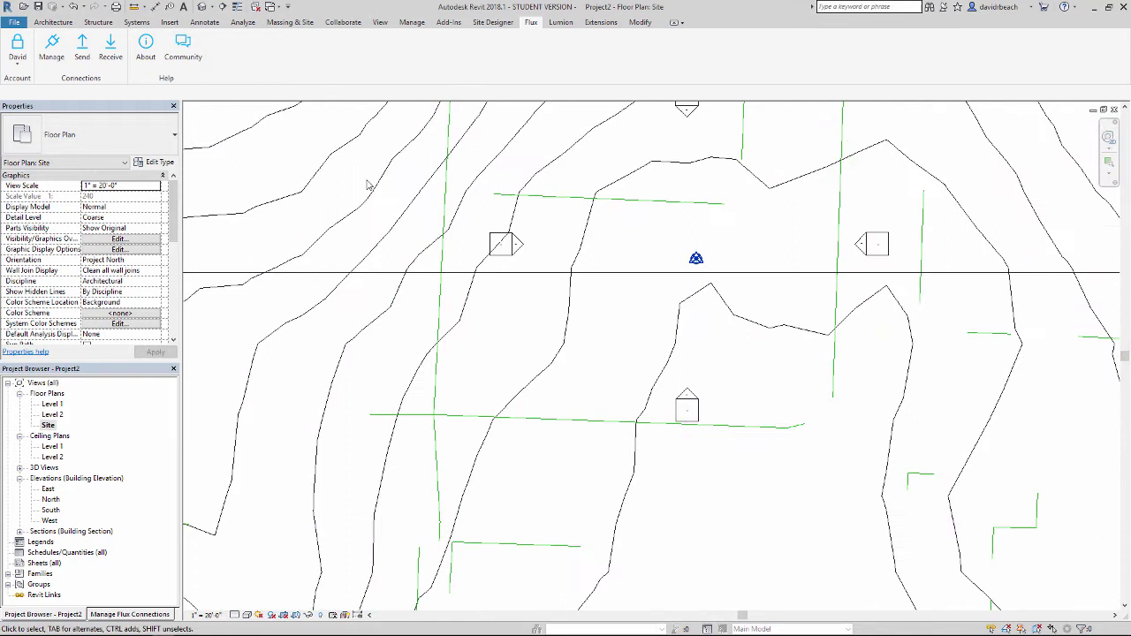
pyautogui.scroll(-6, 563, 266)
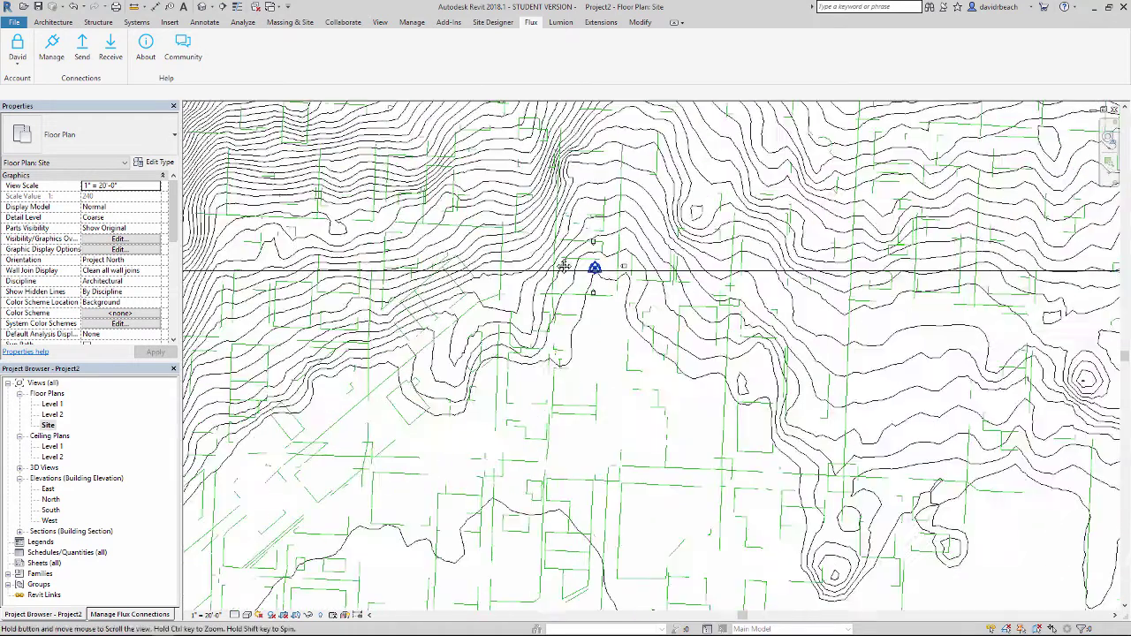
pyautogui.moveTo(563, 266); pyautogui.dragTo(564, 298, button='middle')
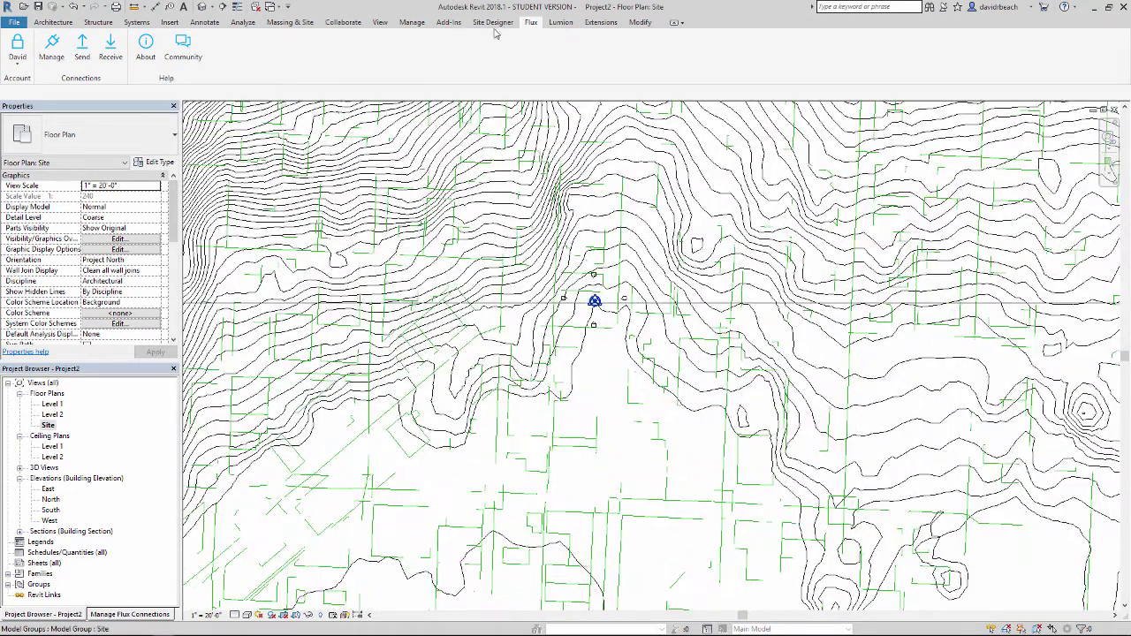
# Step: Label contour elevations with a line drawn across the contours just west of the survey point
pyautogui.click(292, 22)
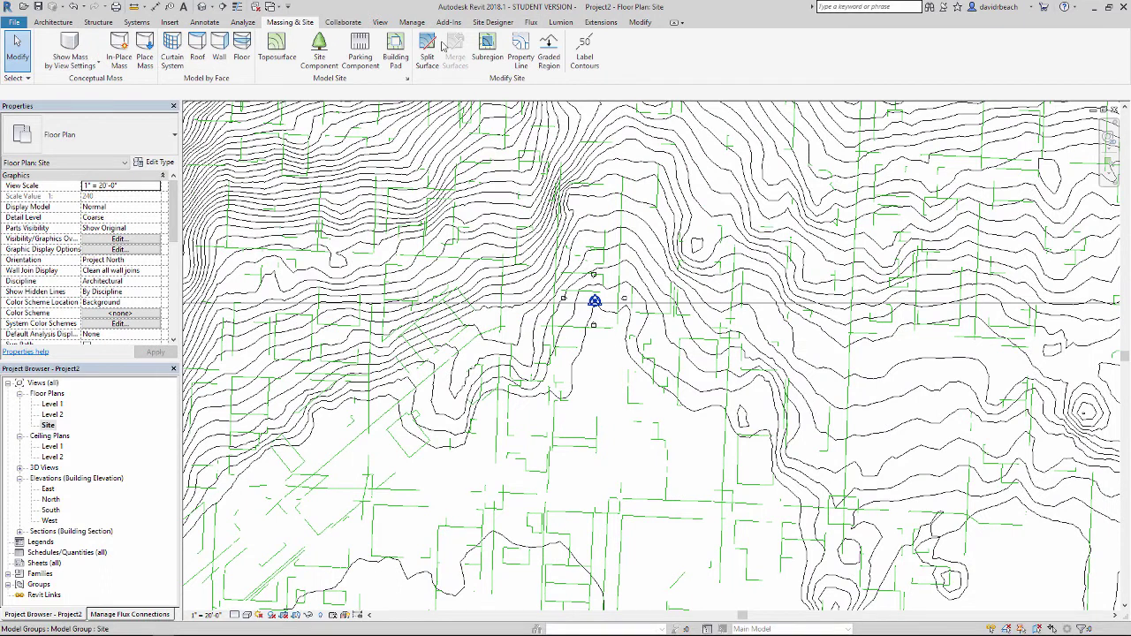
pyautogui.click(583, 48)
pyautogui.scroll(3, 594, 287)
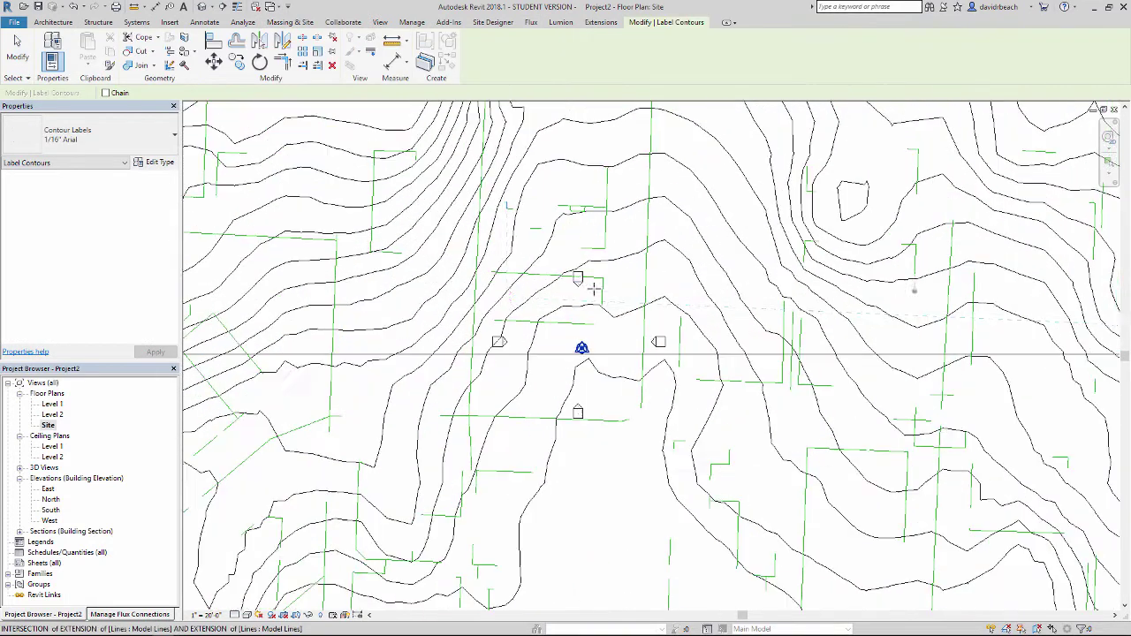
pyautogui.click(493, 286)
pyautogui.click(675, 449)
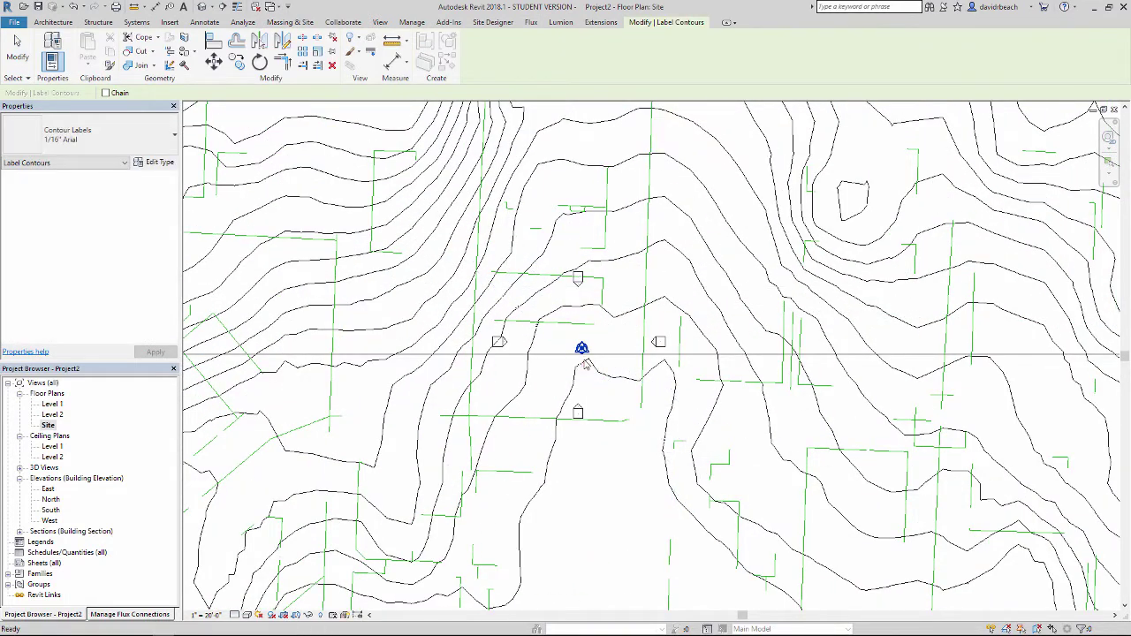
pyautogui.press('Escape')
pyautogui.scroll(5, 590, 371)
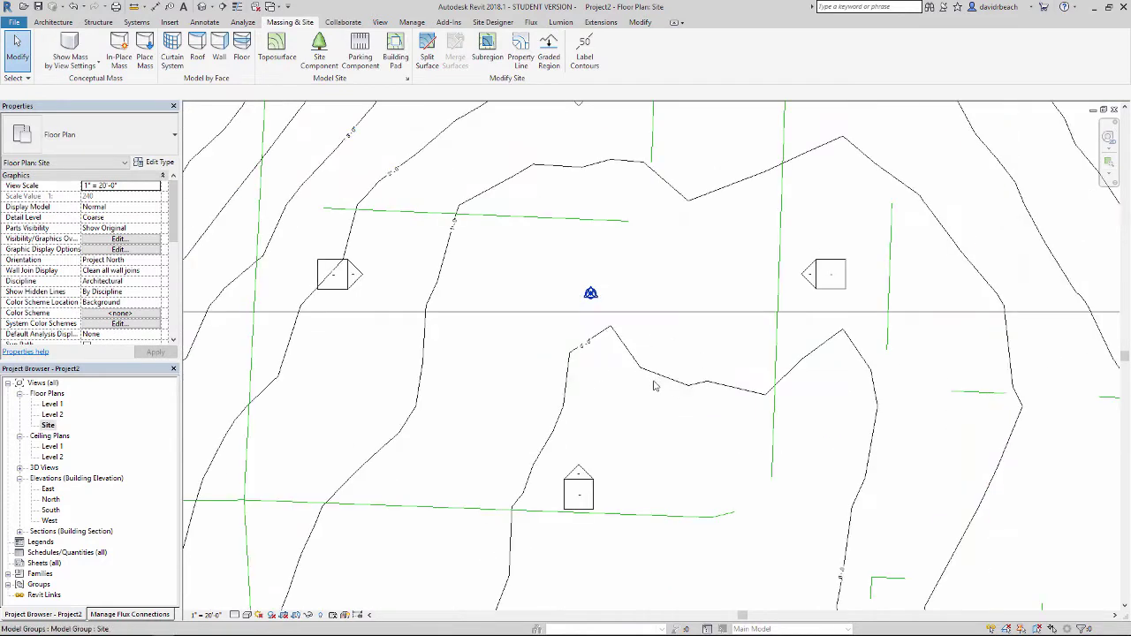
pyautogui.scroll(-2, 615, 411)
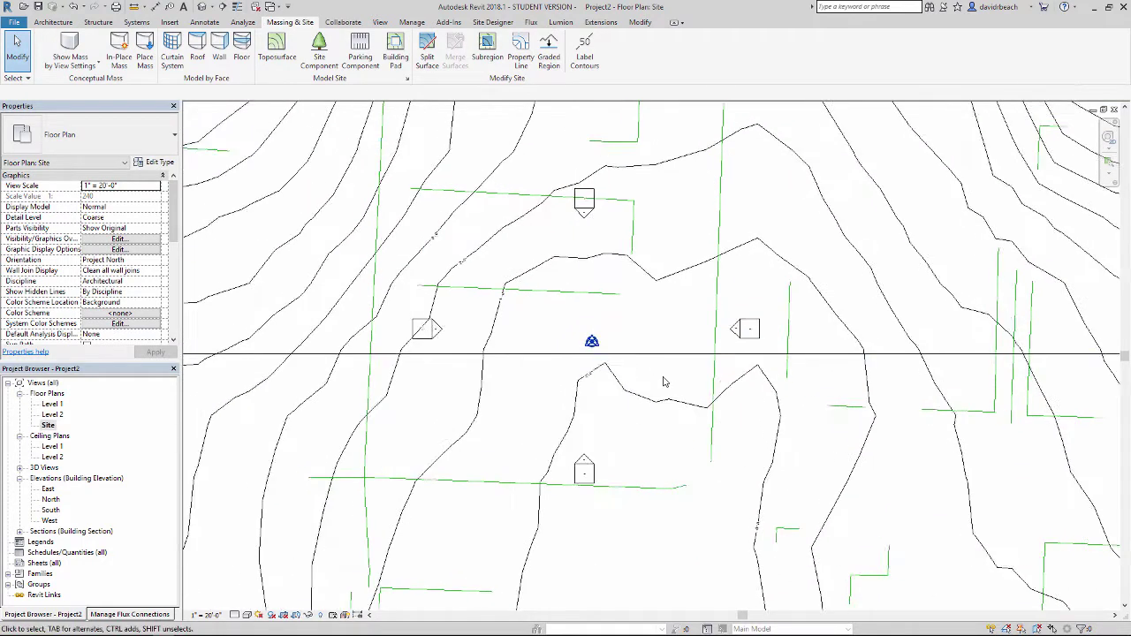
pyautogui.scroll(-3, 665, 382)
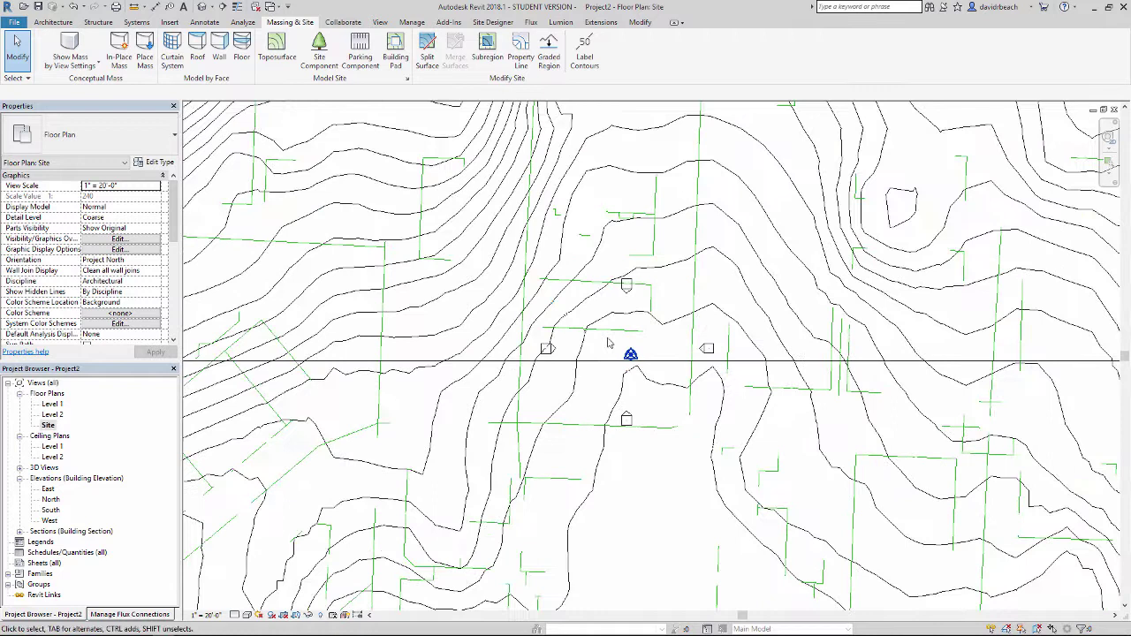
pyautogui.scroll(-2, 590, 313)
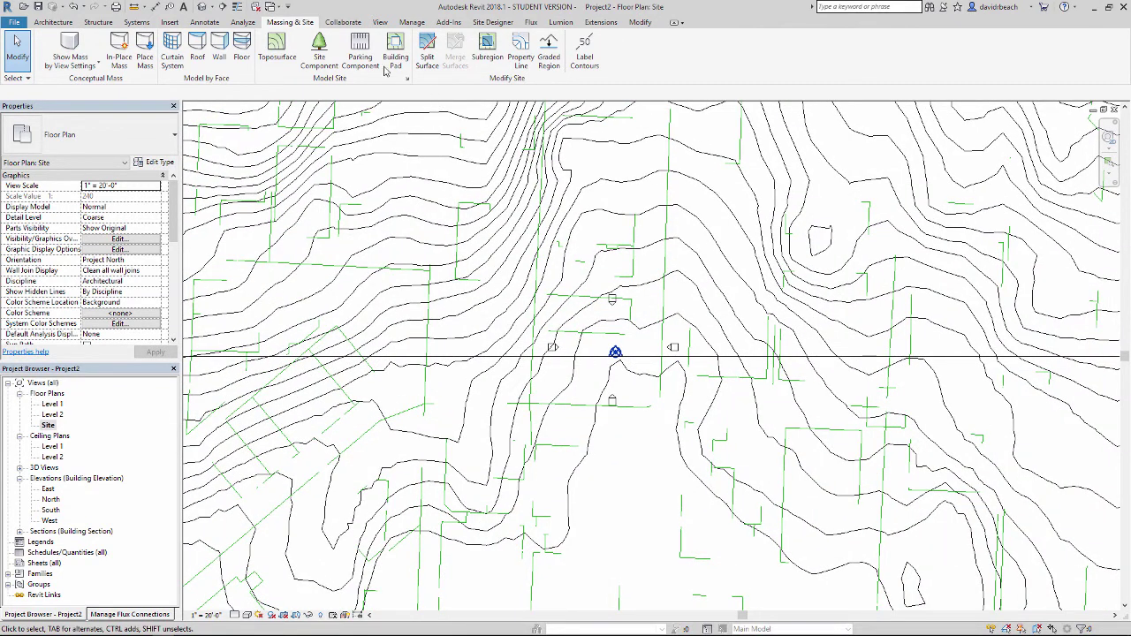
pyautogui.scroll(-2, 576, 315)
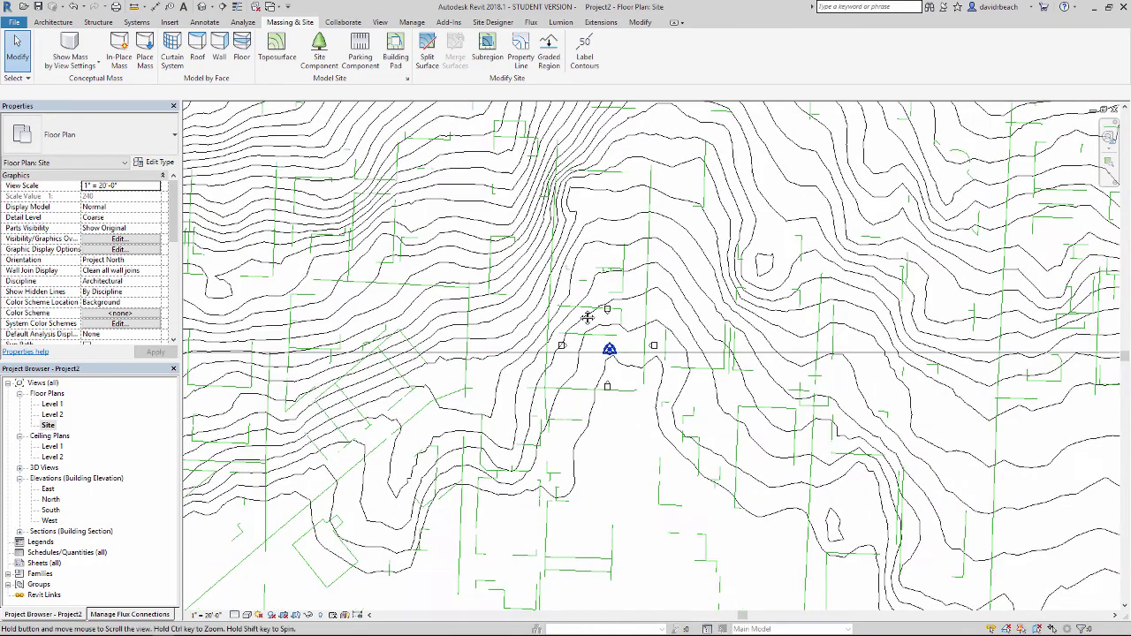
pyautogui.scroll(-2, 790, 432)
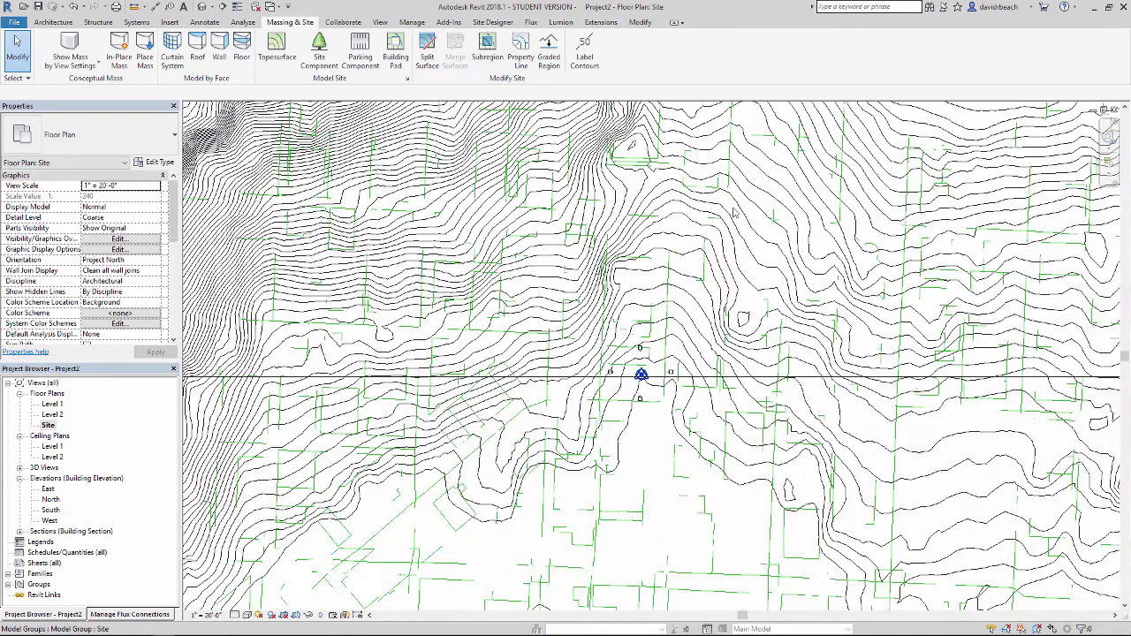
pyautogui.scroll(3, 706, 395)
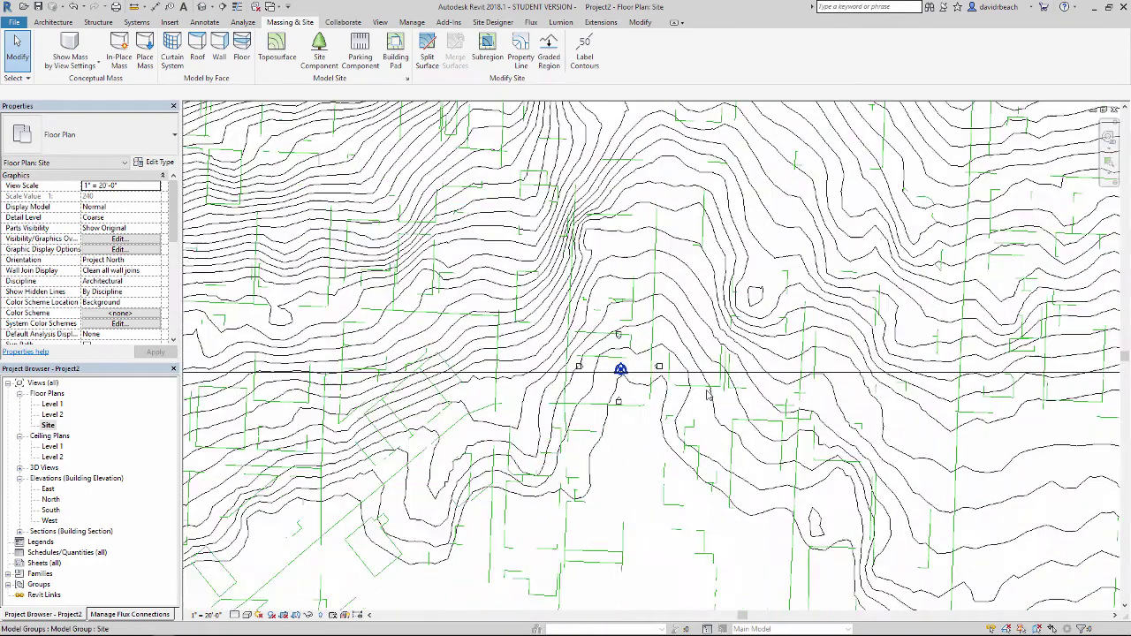
pyautogui.scroll(-2, 638, 400)
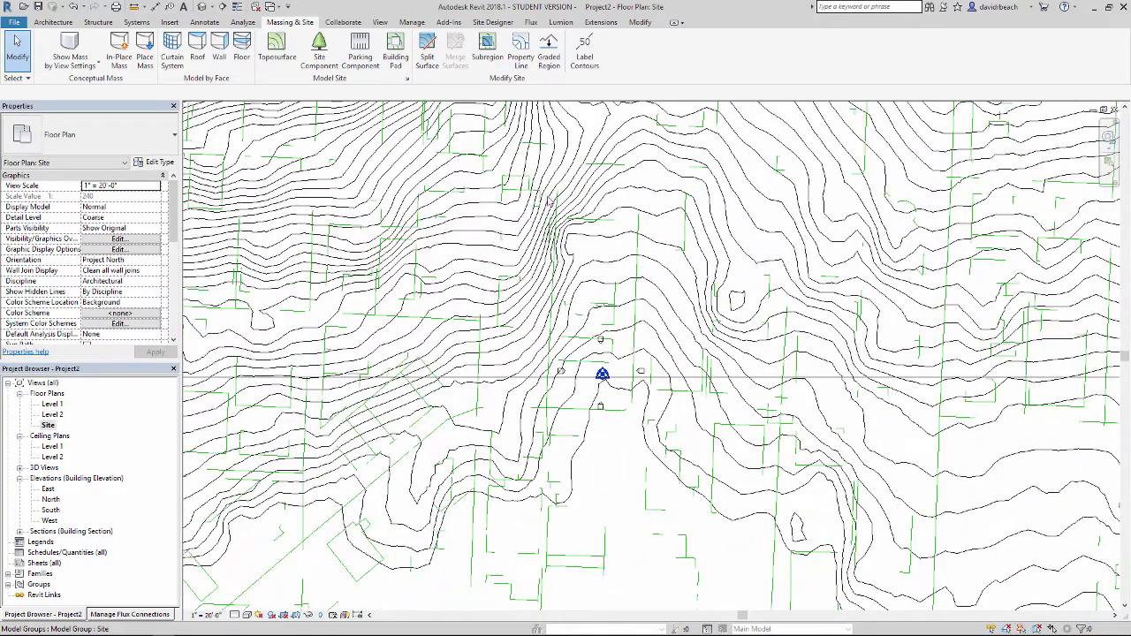
pyautogui.moveTo(540, 367); pyautogui.dragTo(577, 305, button='middle')
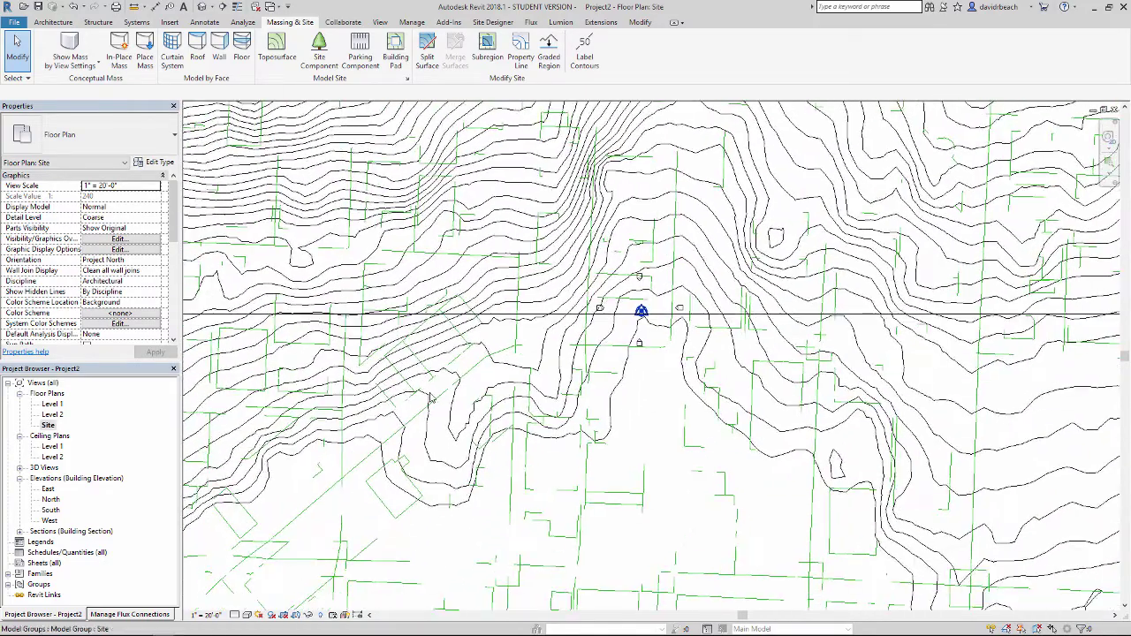
pyautogui.scroll(-2, 636, 366)
pyautogui.moveTo(636, 366); pyautogui.dragTo(623, 387, button='middle')
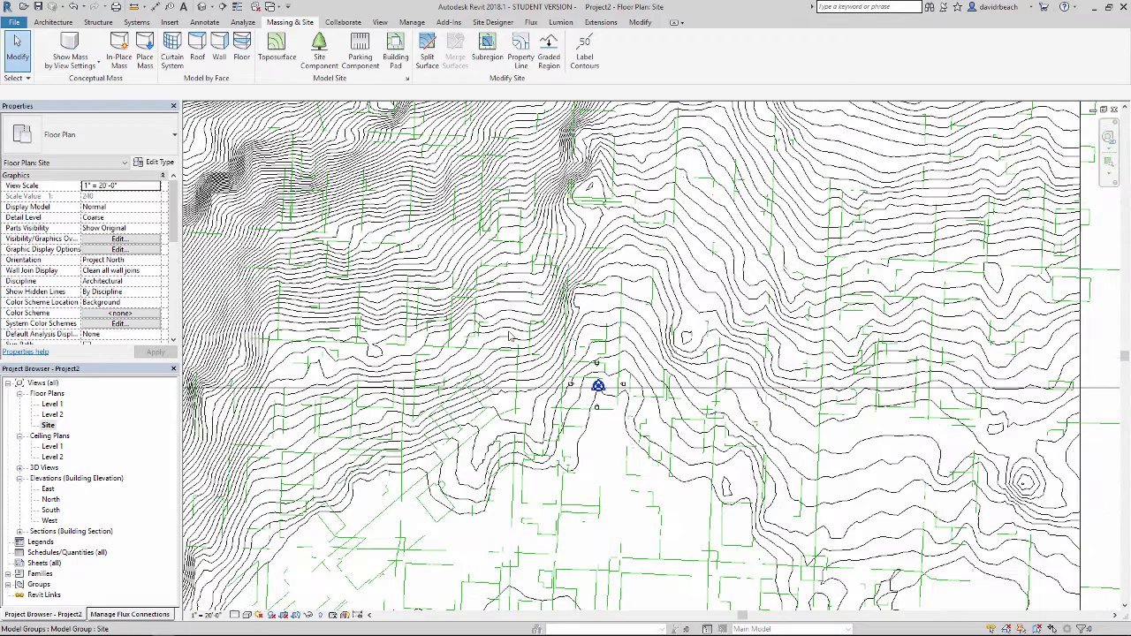
pyautogui.scroll(-2, 558, 256)
pyautogui.moveTo(558, 256); pyautogui.dragTo(532, 283, button='middle')
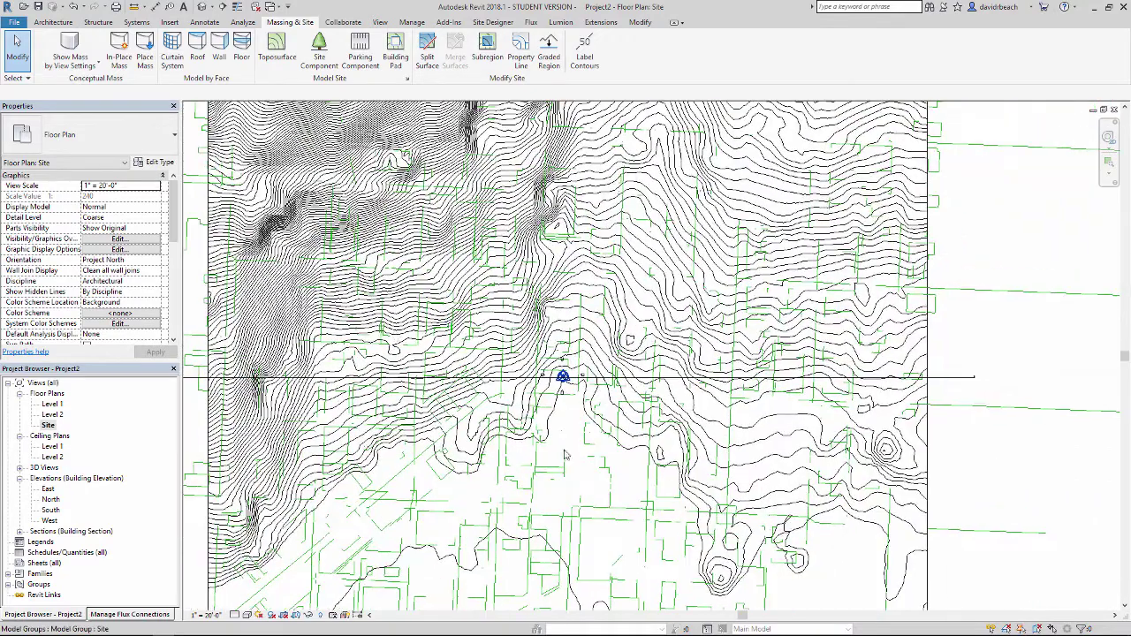
pyautogui.scroll(6, 578, 441)
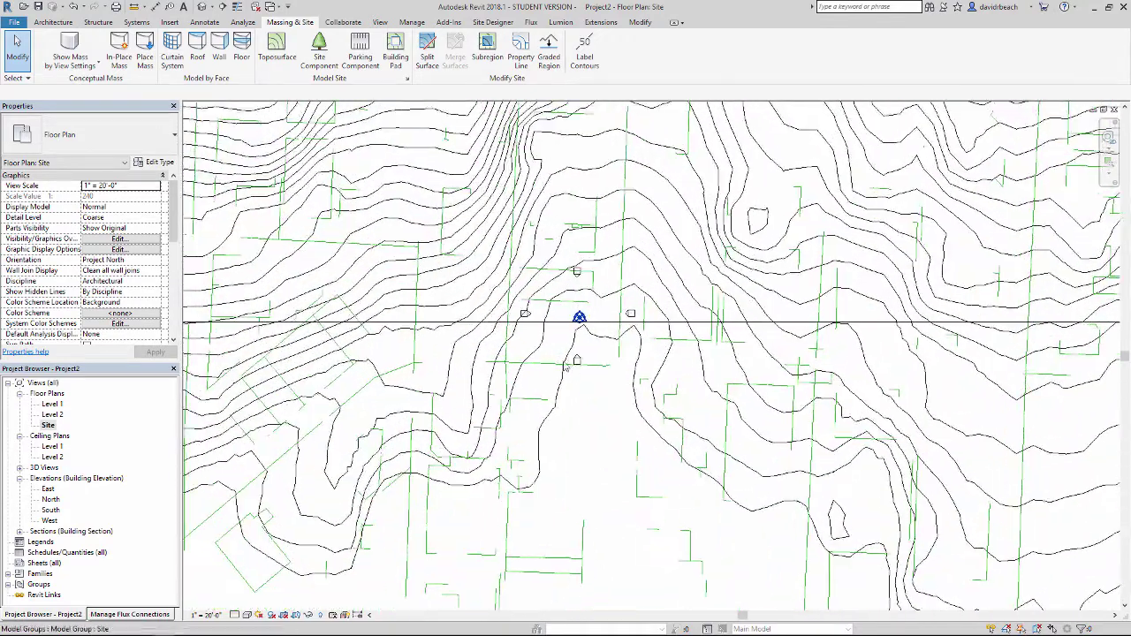
pyautogui.scroll(-2, 564, 363)
pyautogui.moveTo(563, 362); pyautogui.dragTo(600, 390, button='middle')
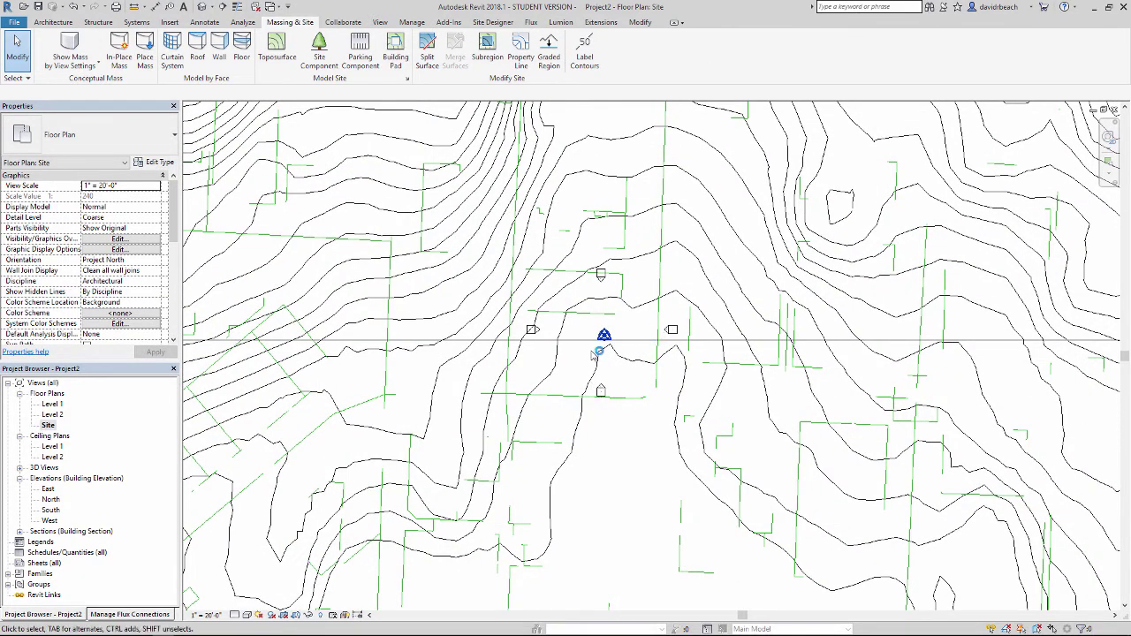
pyautogui.scroll(2, 619, 349)
pyautogui.scroll(3, 619, 349)
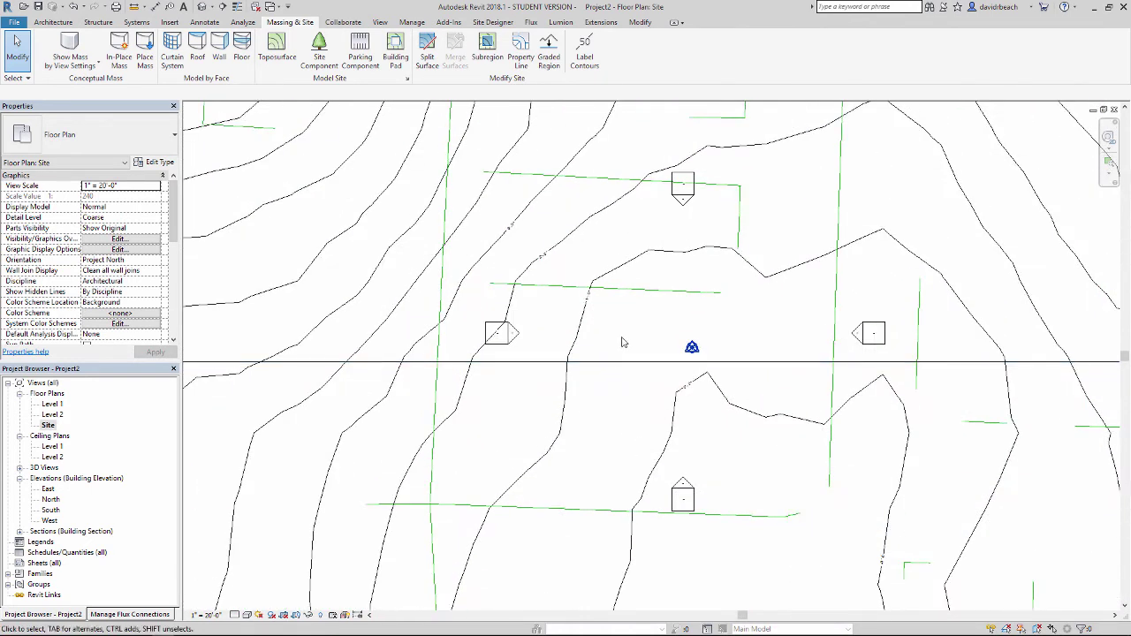
pyautogui.scroll(-2, 650, 333)
pyautogui.scroll(1, 706, 326)
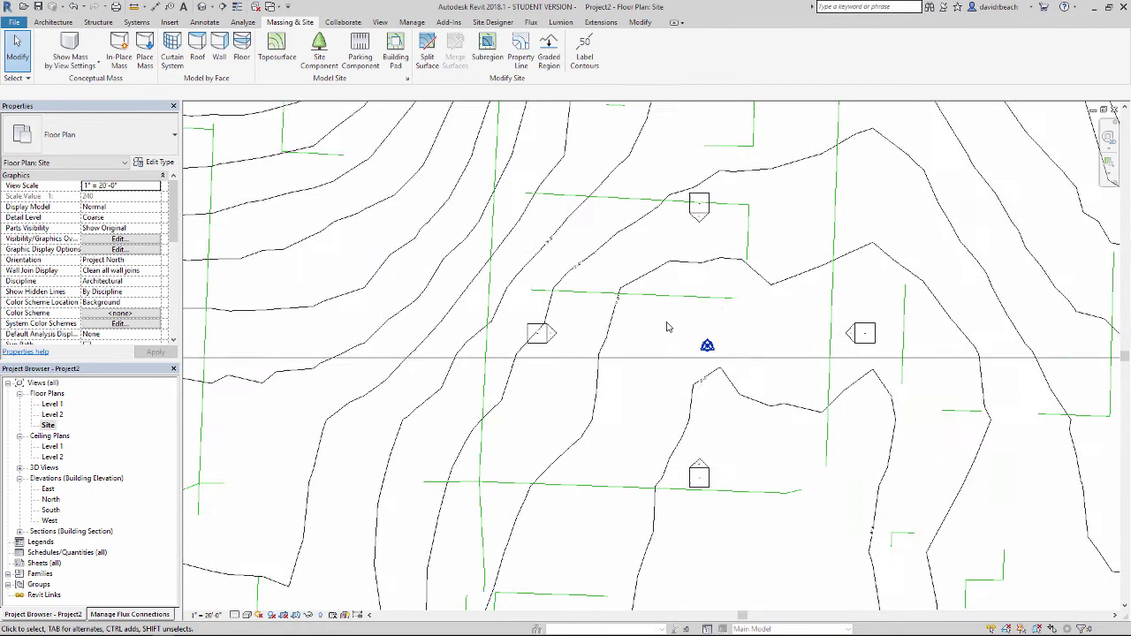
pyautogui.scroll(-2, 671, 332)
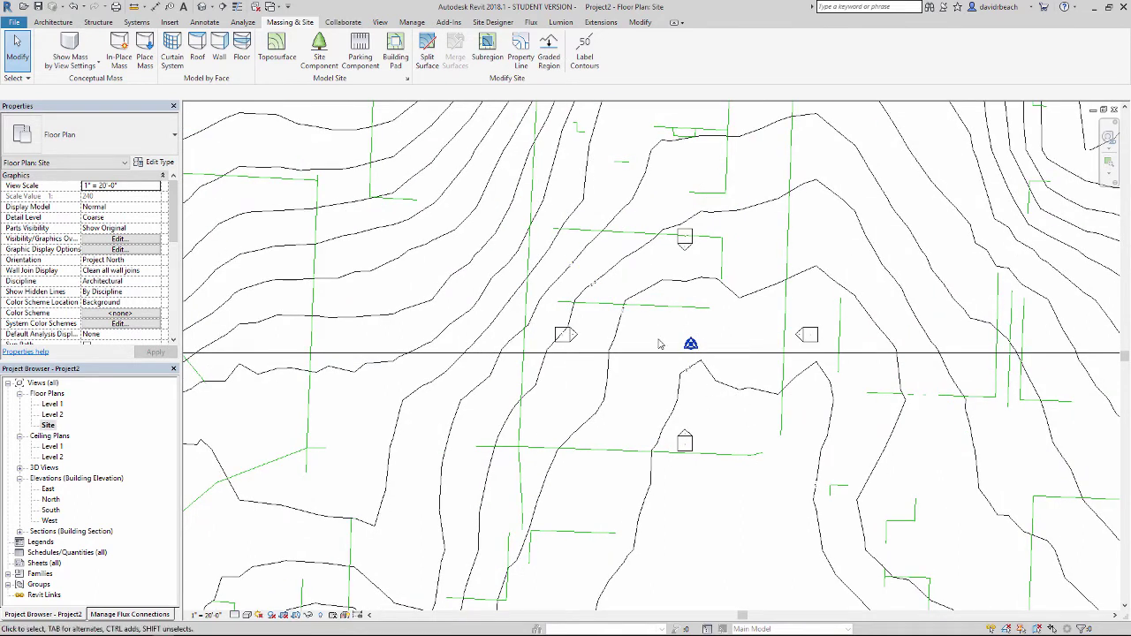
pyautogui.scroll(2, 663, 353)
pyautogui.moveTo(637, 351)
pyautogui.mouseDown(button='middle')
pyautogui.moveTo(658, 322)
pyautogui.moveTo(640, 336)
pyautogui.mouseUp(button='middle')
pyautogui.scroll(-1, 651, 328)
pyautogui.scroll(1, 640, 343)
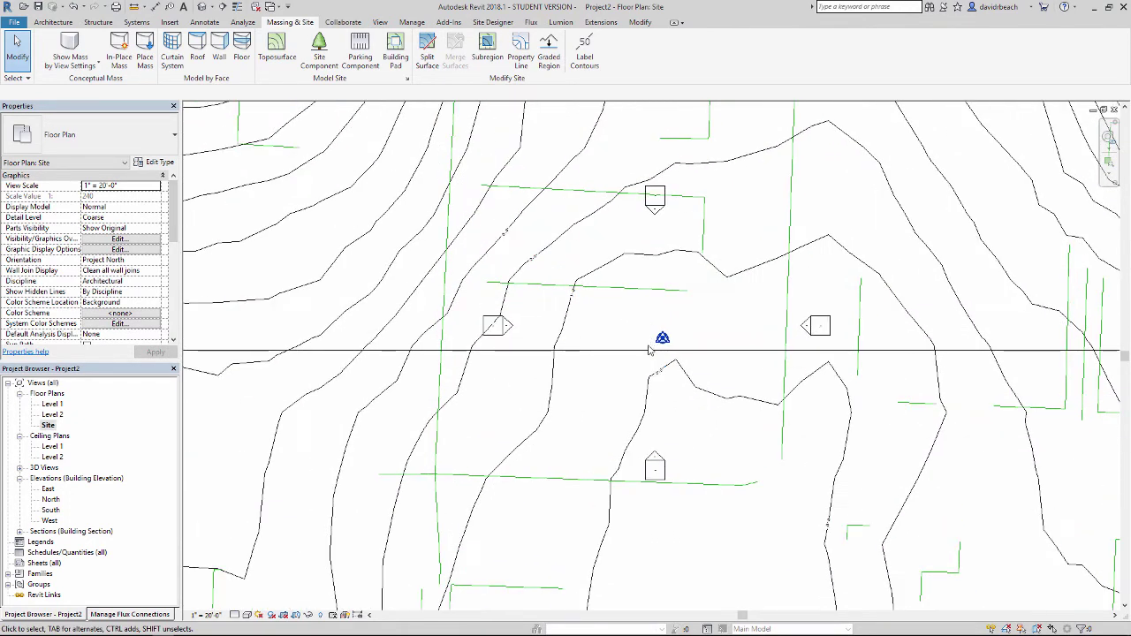
pyautogui.scroll(-2, 585, 324)
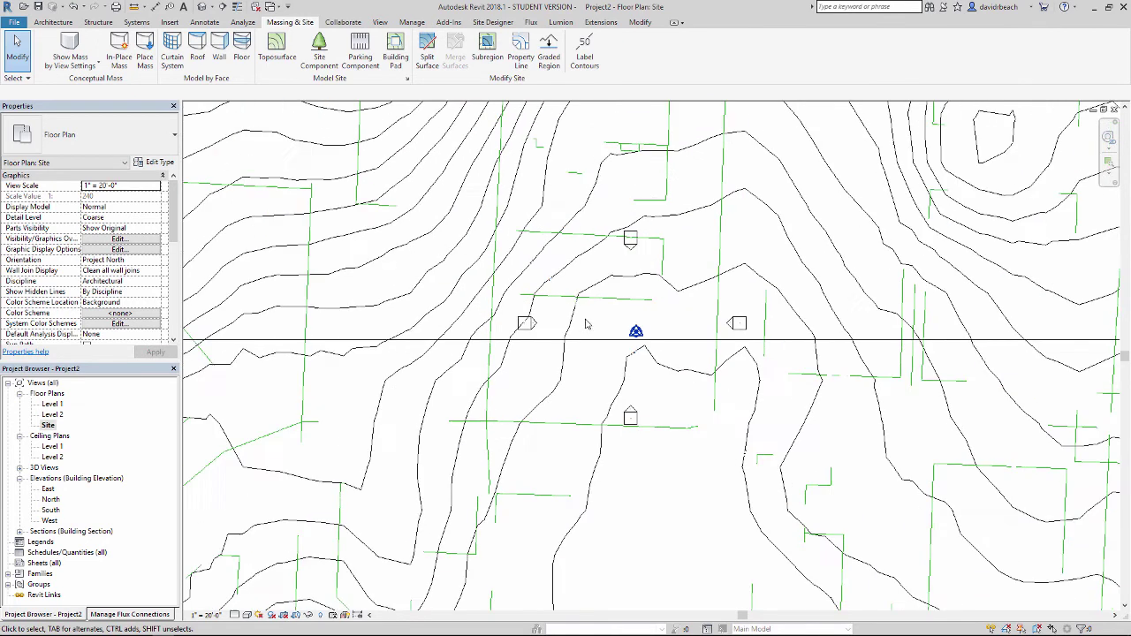
pyautogui.moveTo(610, 277); pyautogui.dragTo(573, 291, button='middle')
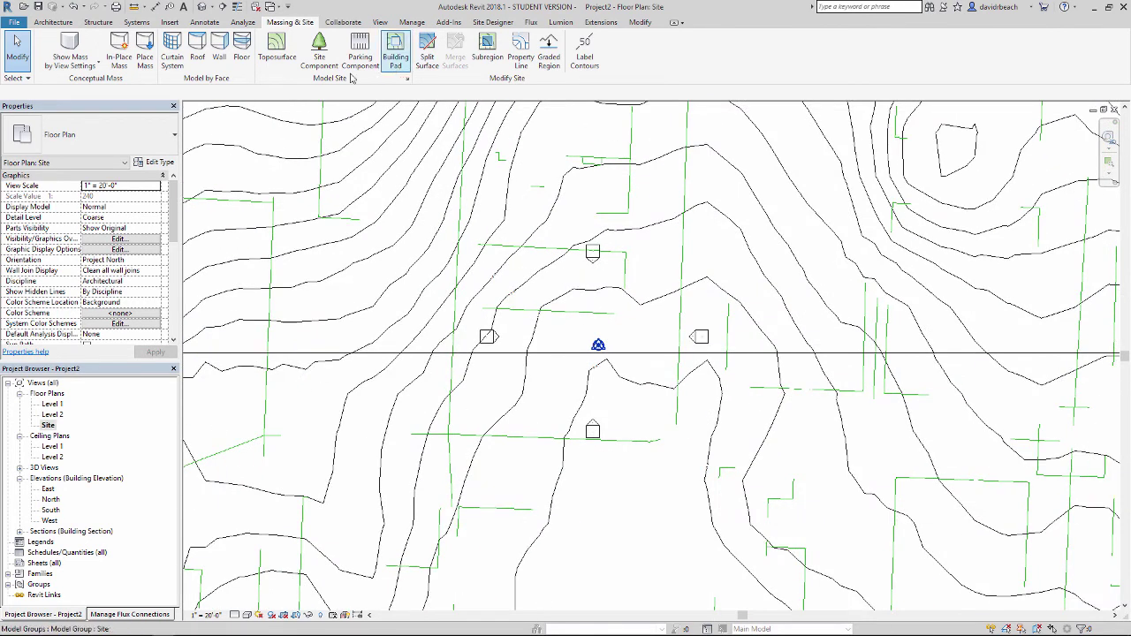
# Step: Change the Site Settings so fewer contours are shown on the plan
pyautogui.click(407, 80)
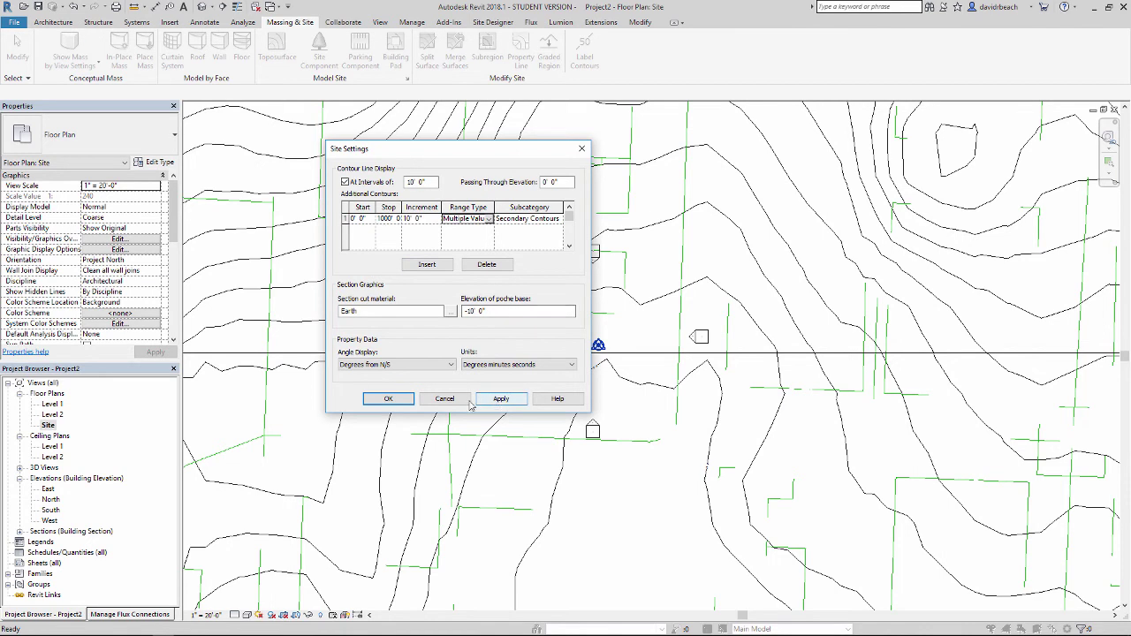
pyautogui.click(388, 398)
pyautogui.scroll(-5, 658, 416)
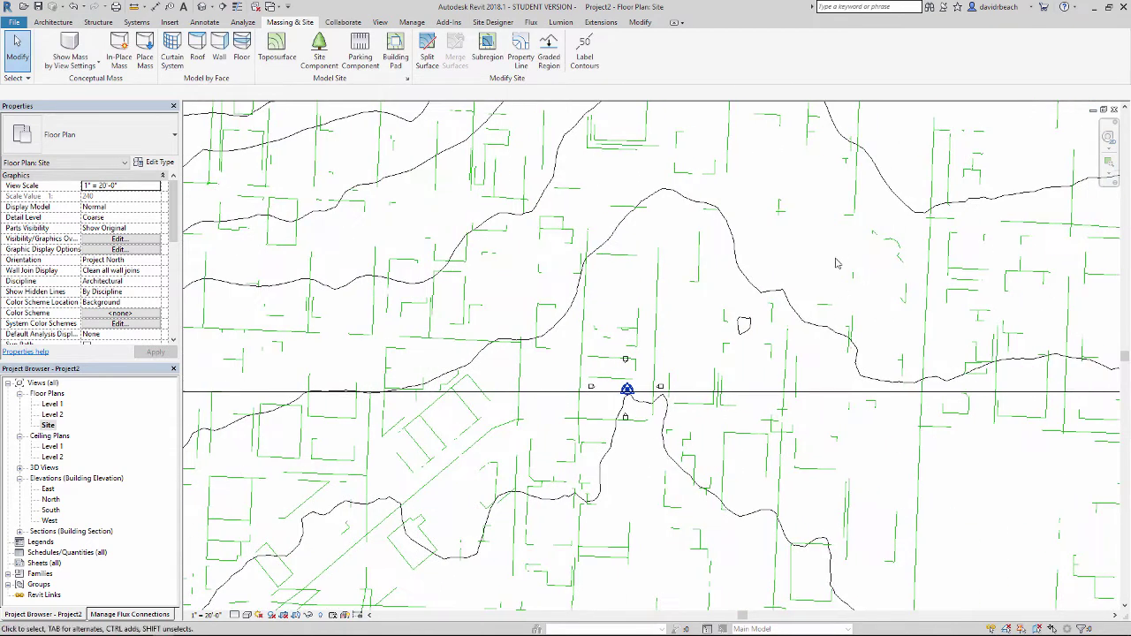
pyautogui.scroll(5, 707, 398)
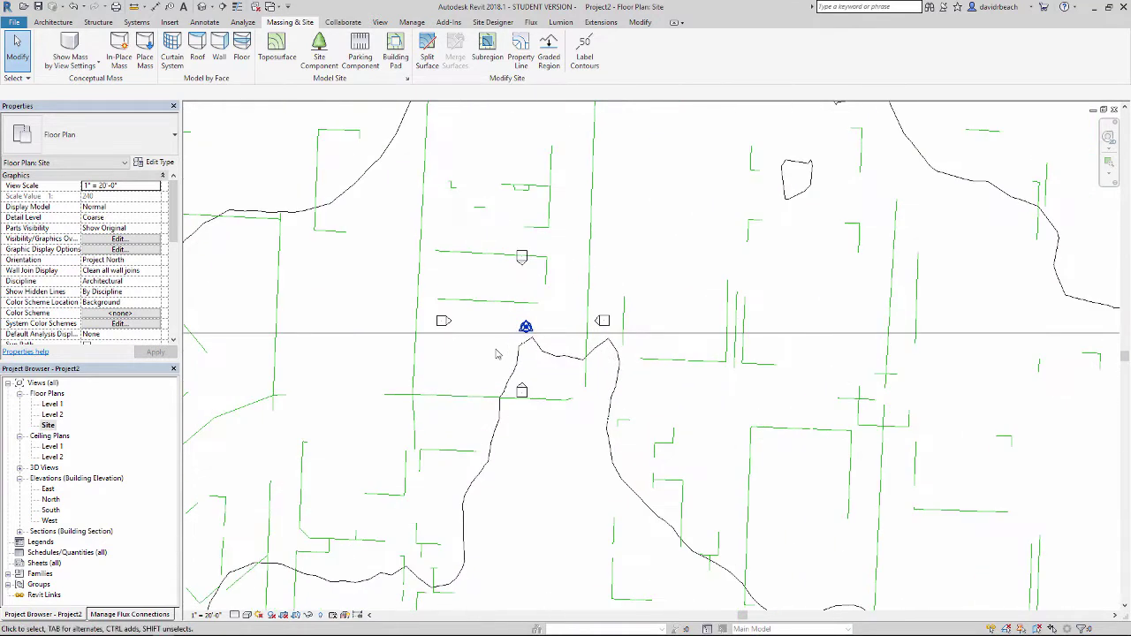
pyautogui.scroll(-2, 512, 353)
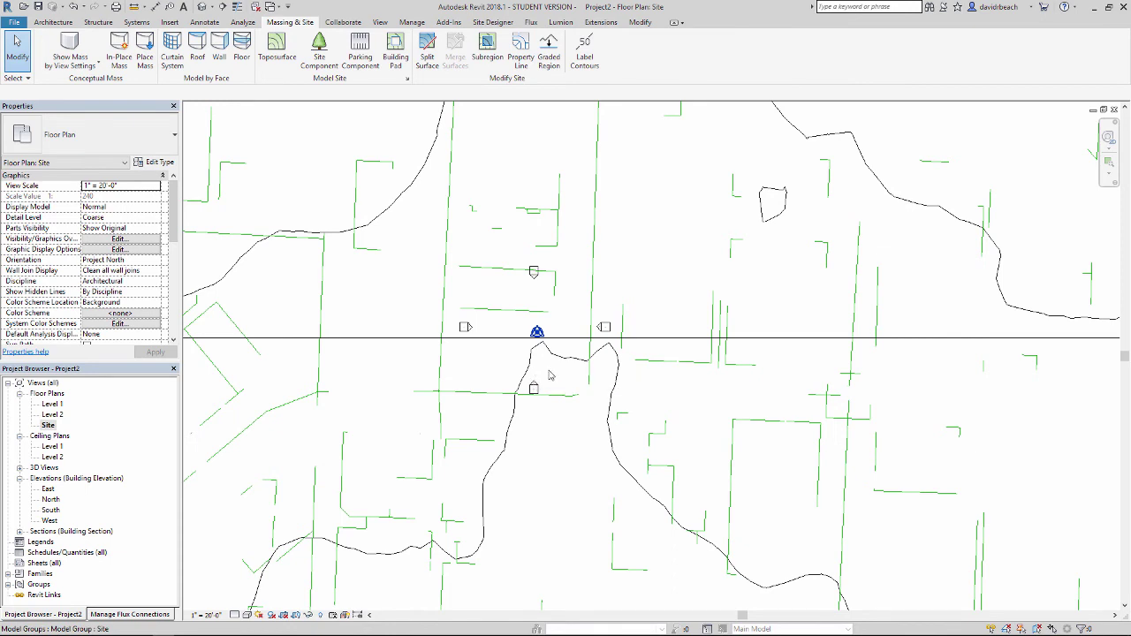
pyautogui.scroll(-5, 533, 371)
# Step: Zoom into the left end of the section line on the Site plan
pyautogui.moveTo(582, 355); pyautogui.dragTo(634, 396, button='middle')
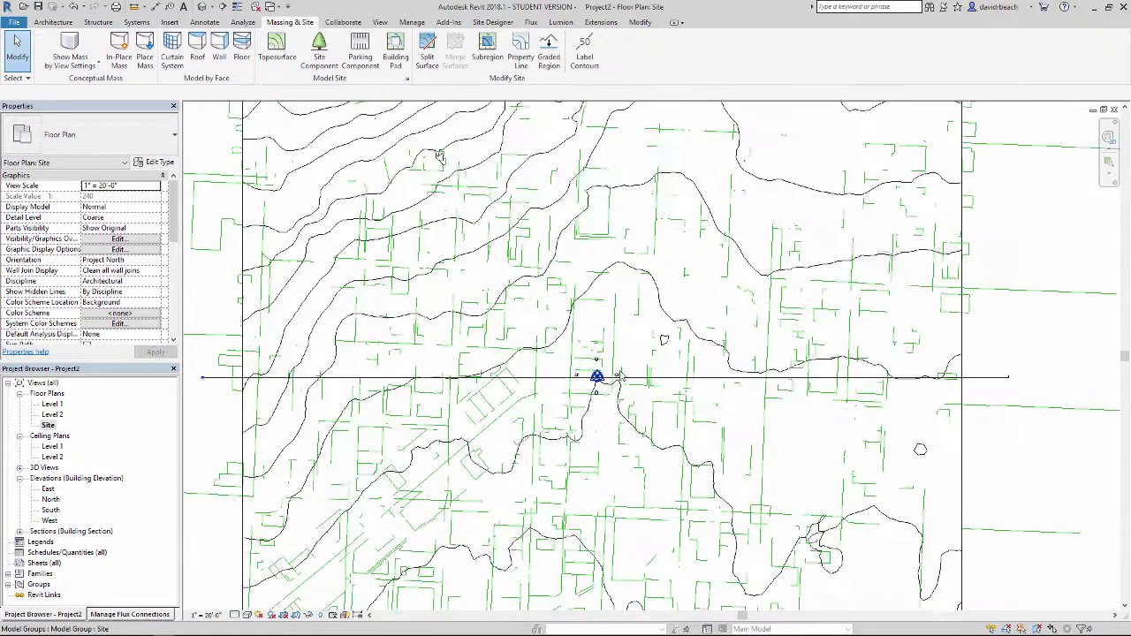
pyautogui.scroll(-2, 636, 405)
pyautogui.scroll(-1, 717, 380)
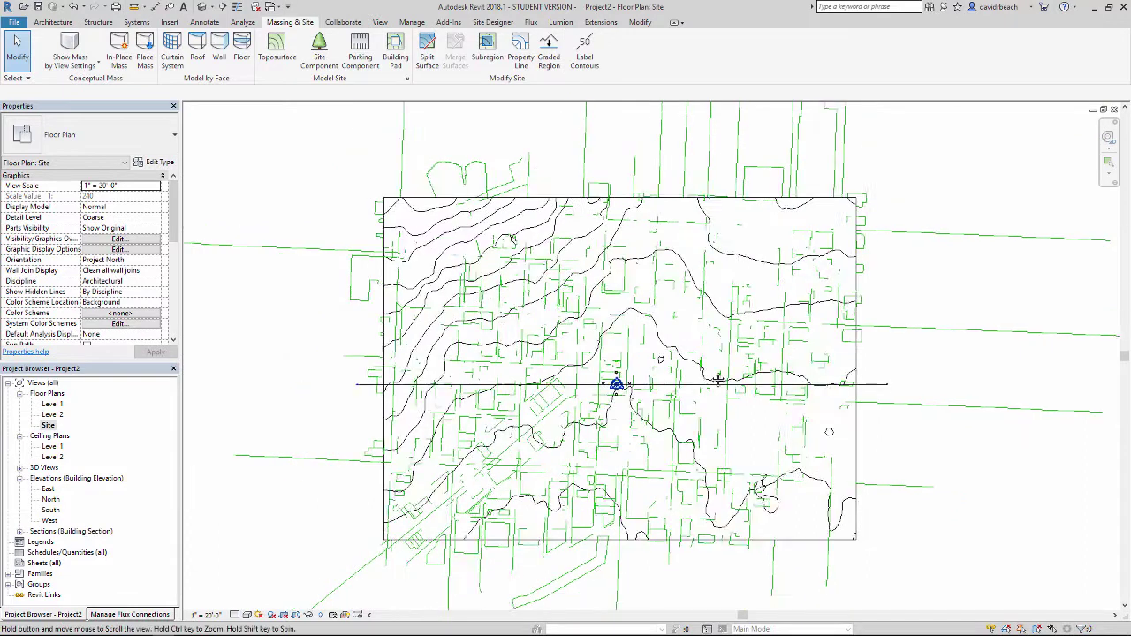
pyautogui.moveTo(717, 380); pyautogui.dragTo(711, 366, button='middle')
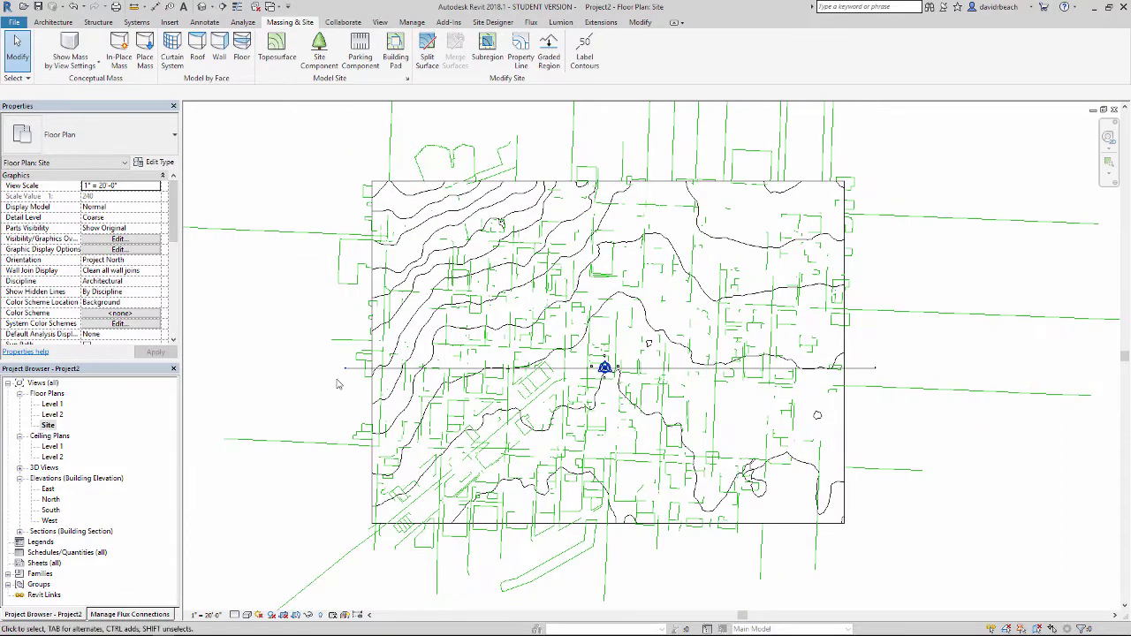
pyautogui.scroll(4, 341, 382)
# Step: Delete the Section 1 line, confirming the warning, and switch to the default 3D view
pyautogui.click(377, 347)
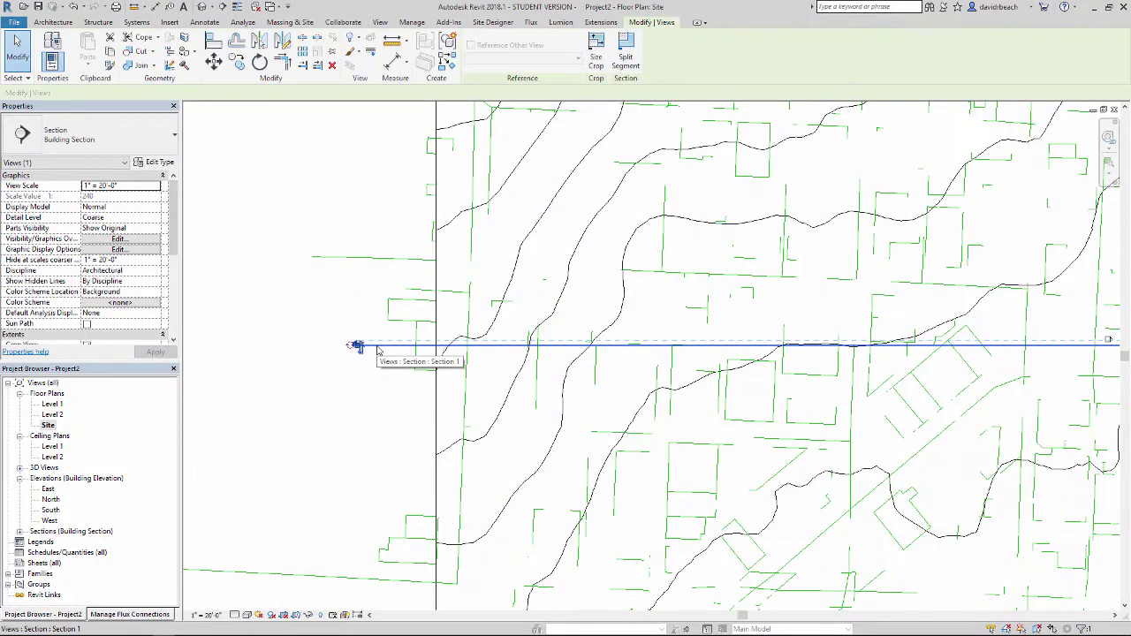
pyautogui.press('Delete')
pyautogui.click(621, 364)
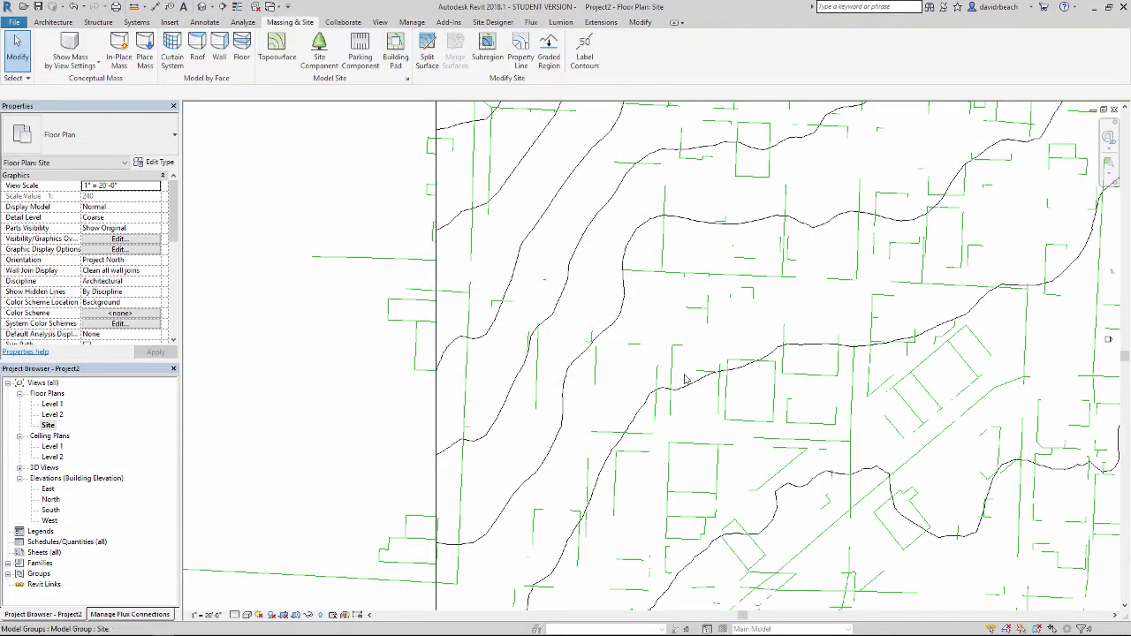
pyautogui.scroll(-4, 734, 380)
pyautogui.moveTo(733, 380); pyautogui.dragTo(662, 415, button='middle')
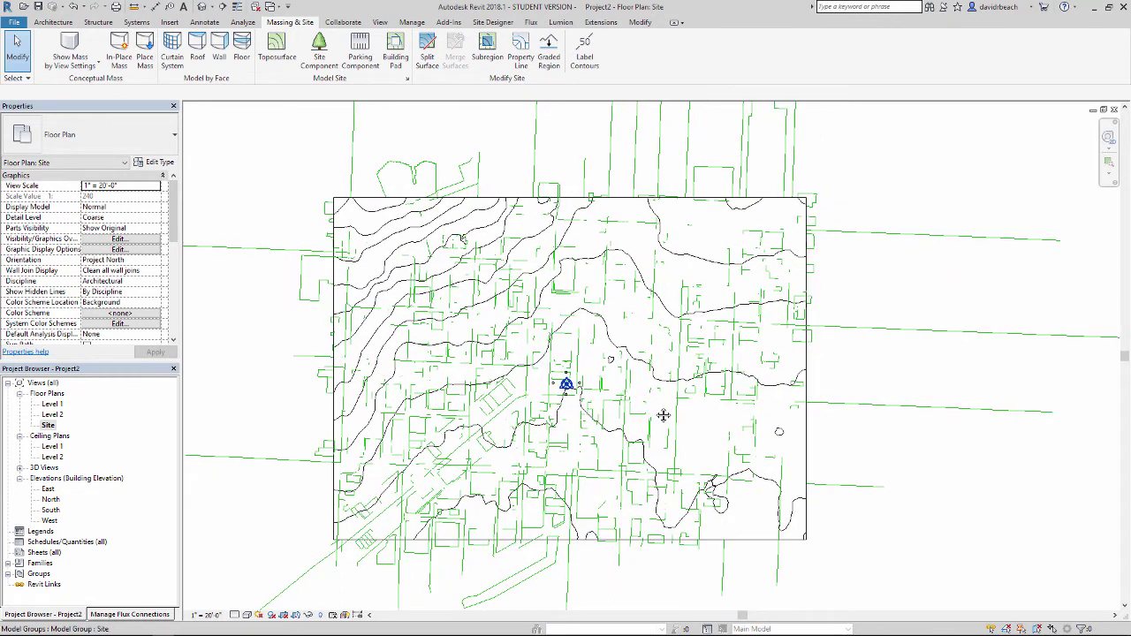
pyautogui.click(202, 7)
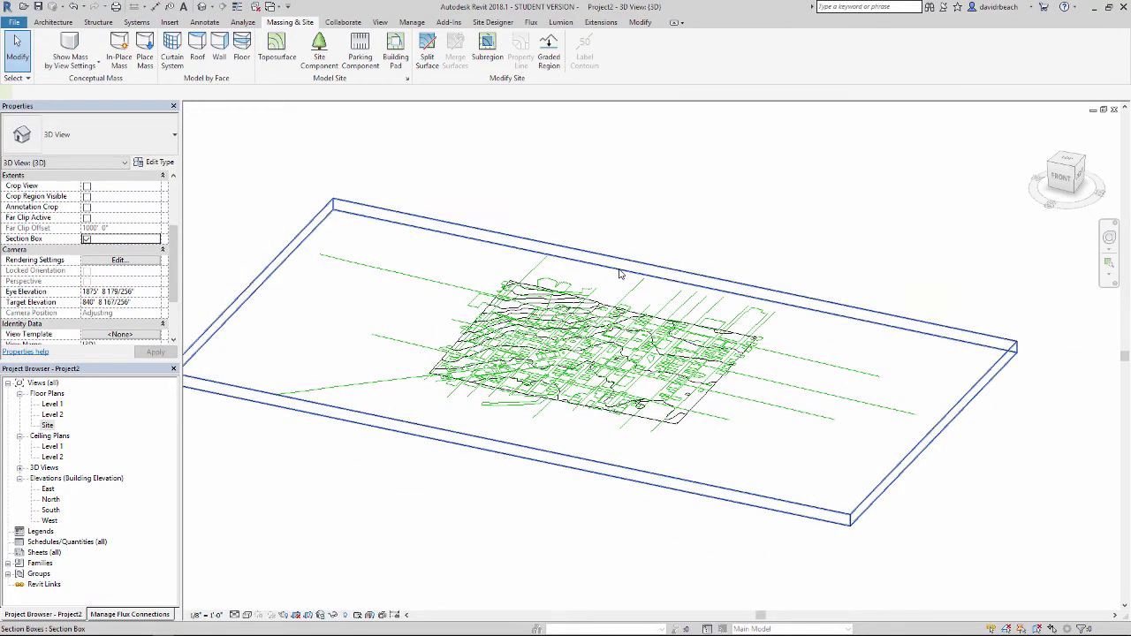
# Step: Drag the section box's top grip down toward the terrain
pyautogui.click(619, 273)
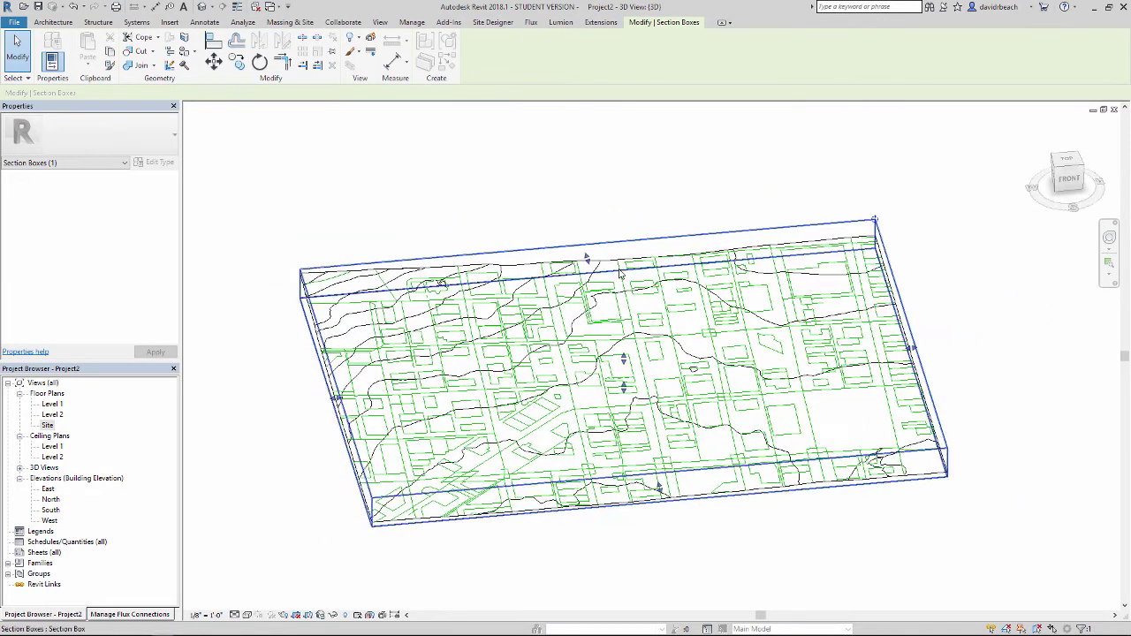
pyautogui.moveTo(622, 274); pyautogui.dragTo(621, 275)
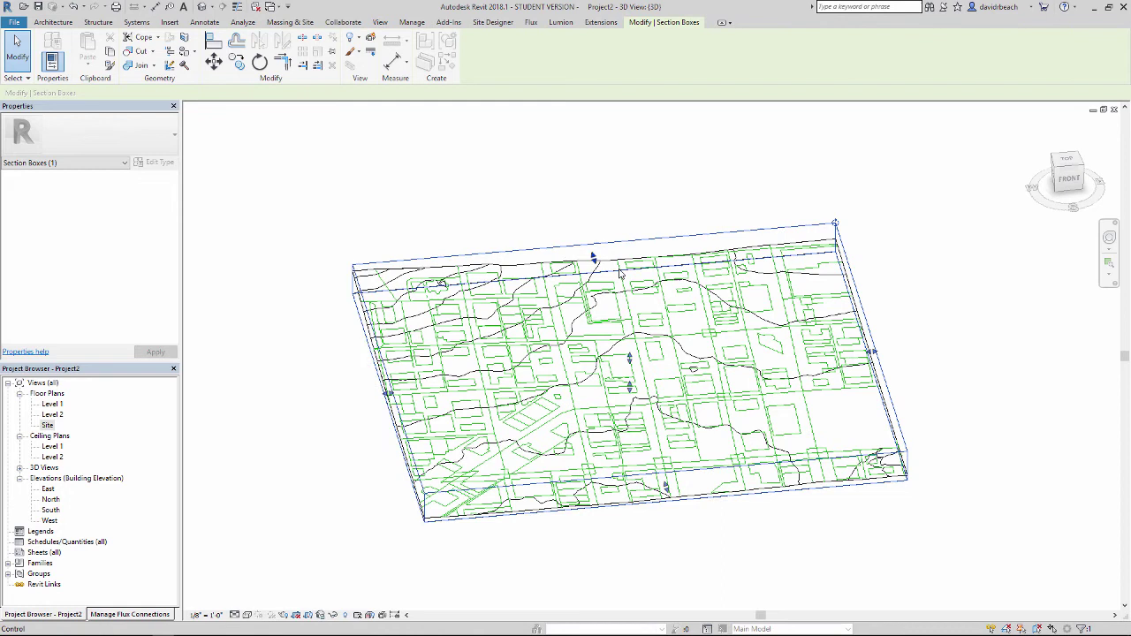
pyautogui.moveTo(621, 276); pyautogui.dragTo(627, 296)
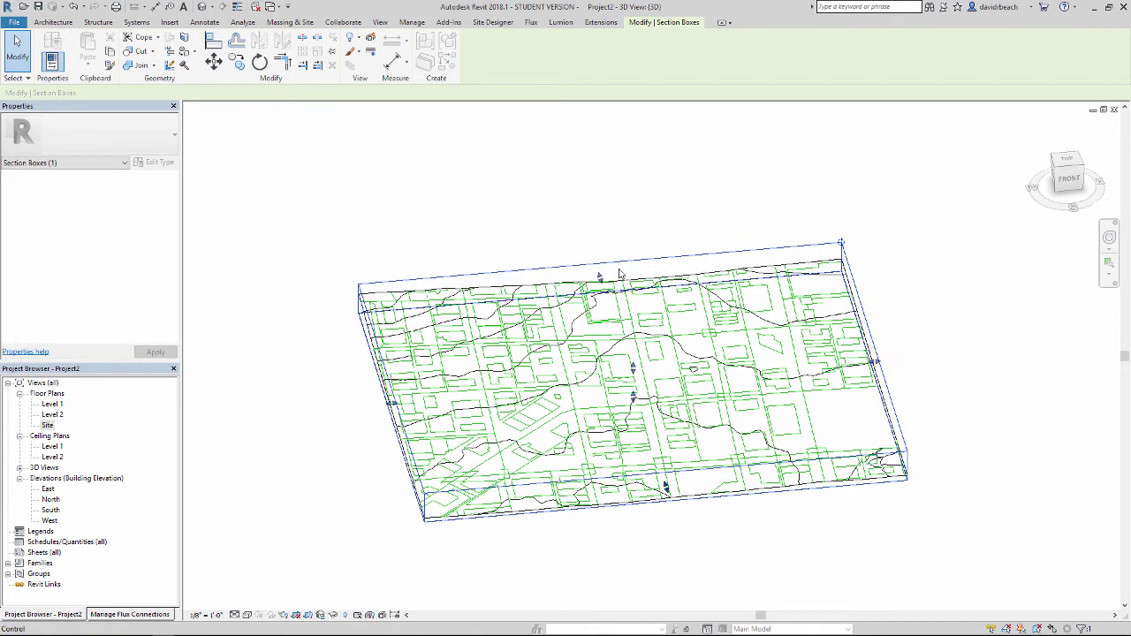
pyautogui.press('Escape')
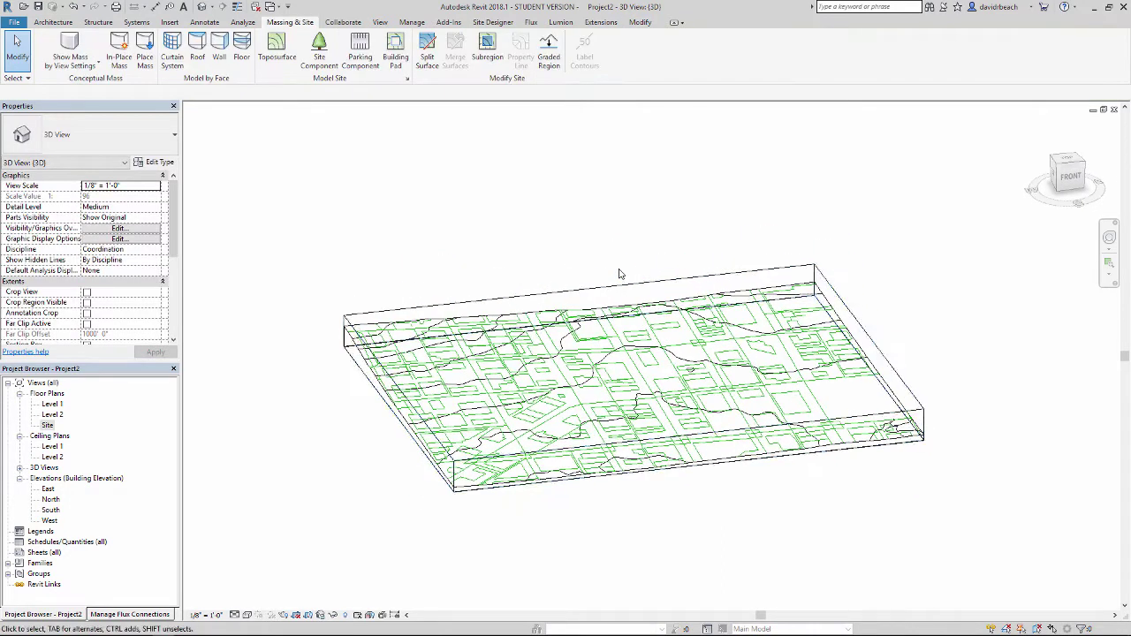
# Step: Orbit and zoom the 3D view to inspect the tightly cropped site
pyautogui.click(618, 274)
pyautogui.moveTo(619, 274); pyautogui.dragTo(634, 217, button='middle')
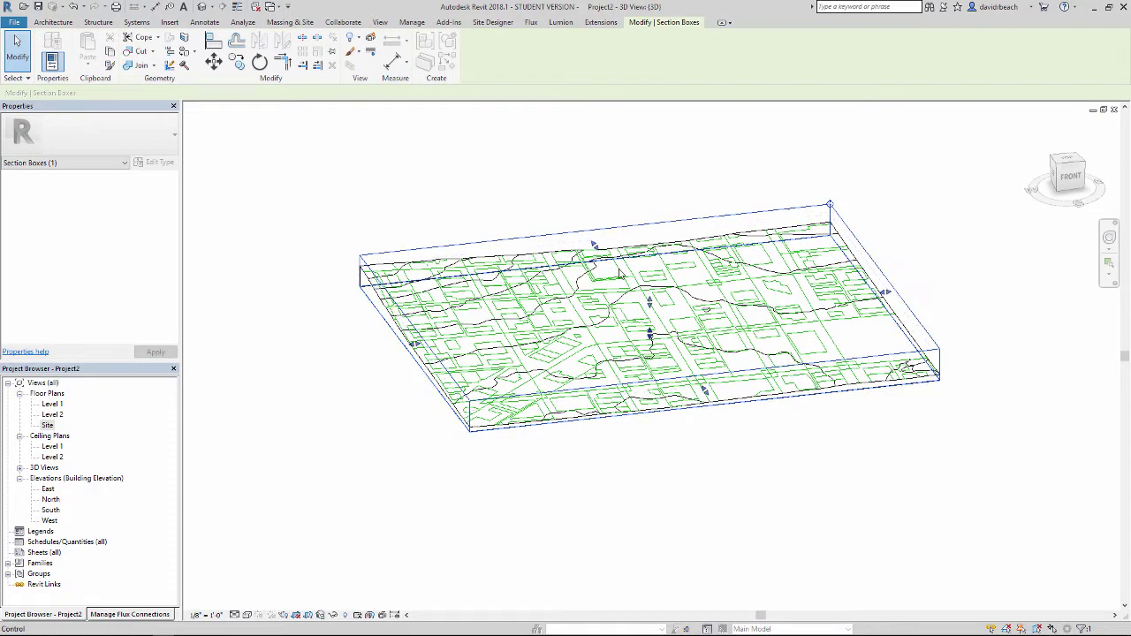
pyautogui.moveTo(621, 275)
pyautogui.keyDown('shift'); pyautogui.mouseDown(button='middle')
pyautogui.moveTo(645, 276)
pyautogui.moveTo(619, 274)
pyautogui.mouseUp(button='middle'); pyautogui.keyUp('shift')
pyautogui.scroll(3, 620, 274)
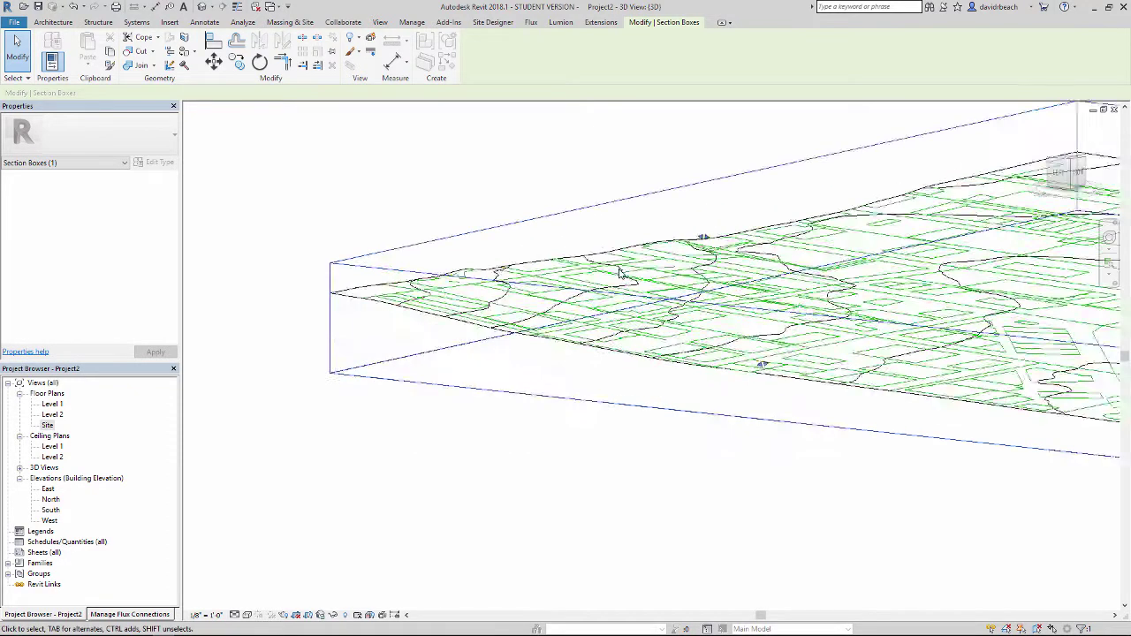
pyautogui.scroll(5, 619, 273)
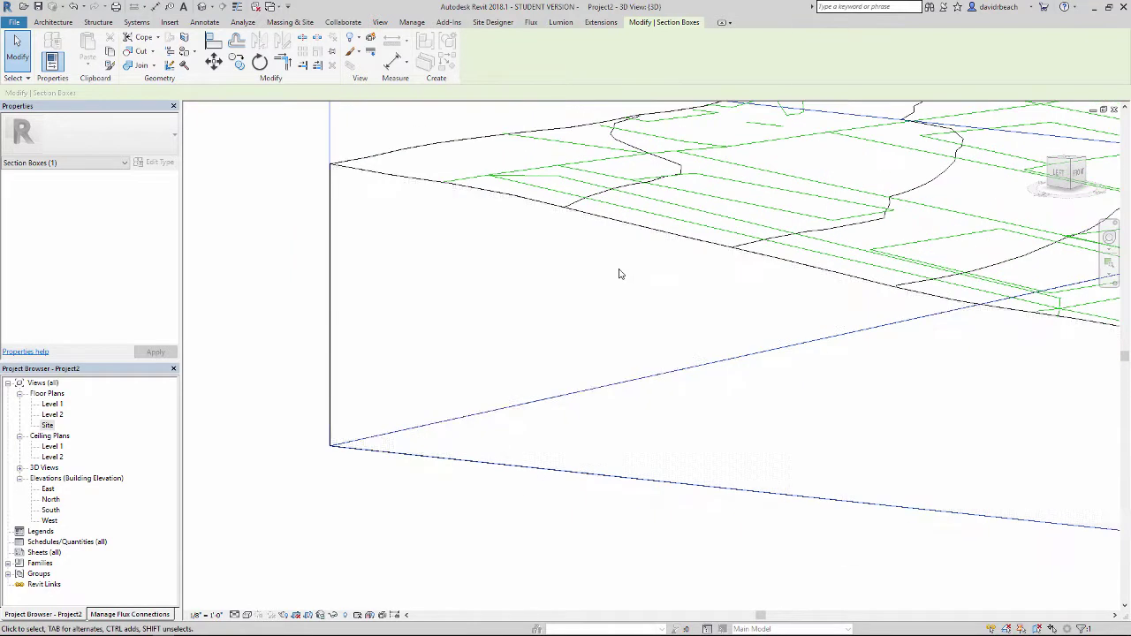
pyautogui.scroll(2, 619, 274)
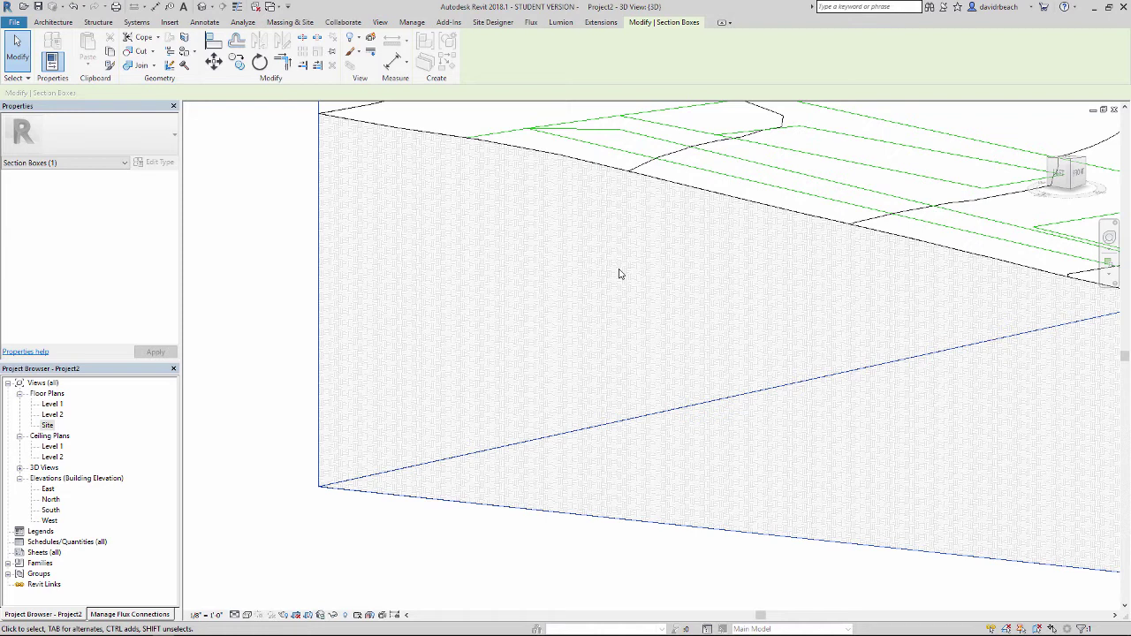
pyautogui.scroll(-6, 620, 274)
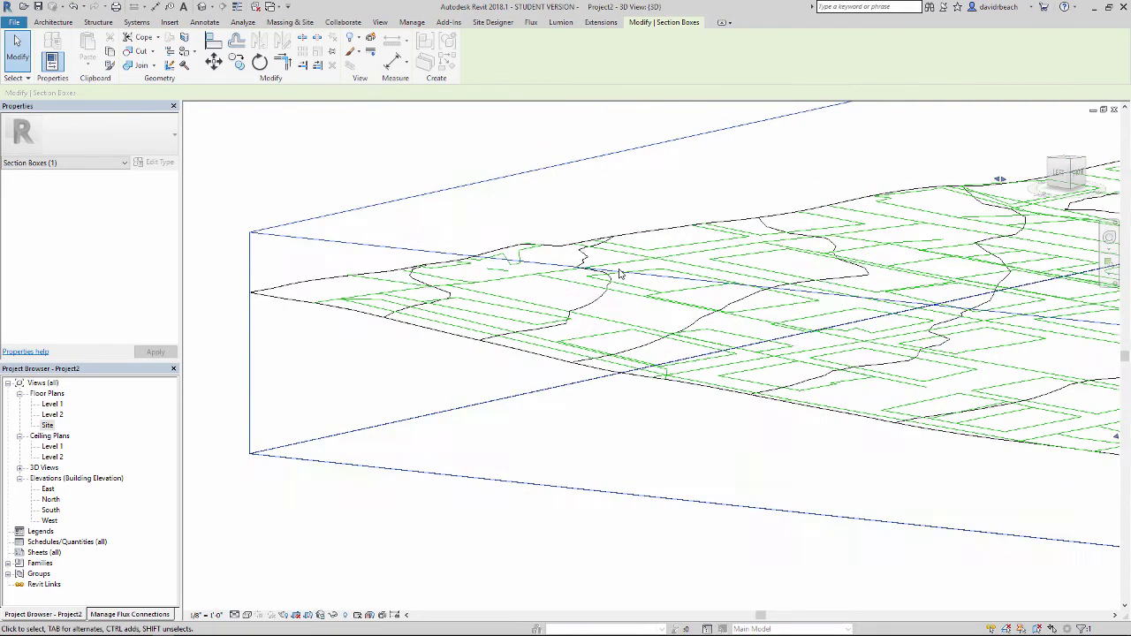
pyautogui.keyDown('shift'); pyautogui.moveTo(619, 274); pyautogui.dragTo(619, 274, button='middle'); pyautogui.keyUp('shift')
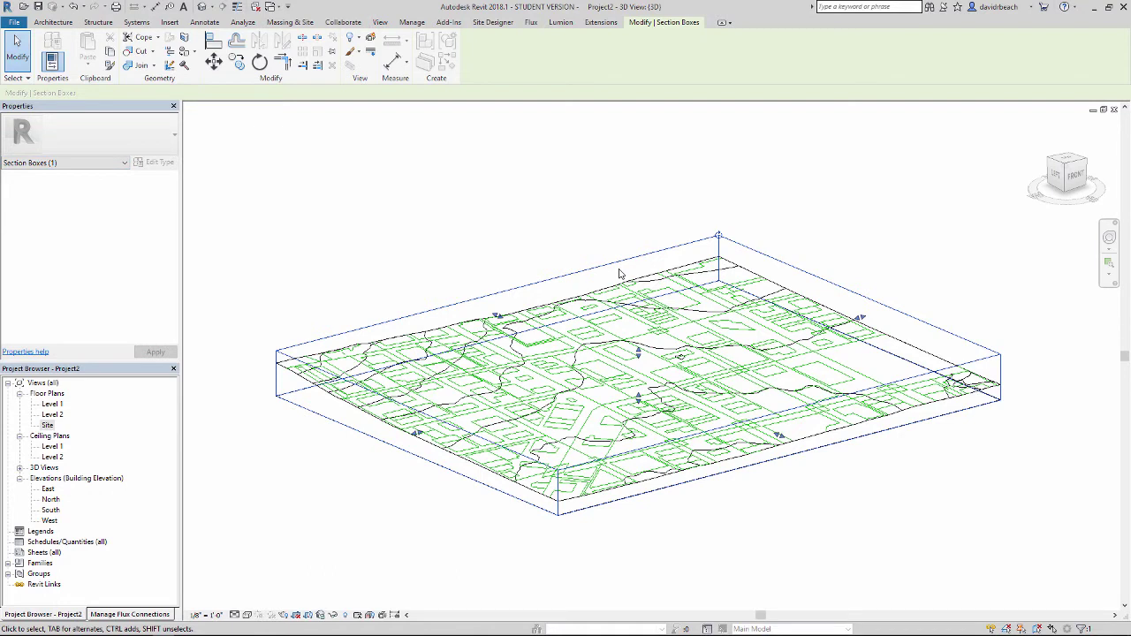
# Step: Start a DWG export of the cropped 3D site view through File > Export > CAD Formats
pyautogui.hotkey('alt', 'f')
pyautogui.press('Down')
pyautogui.press('Down')
pyautogui.press('Down')
pyautogui.press('Down')
pyautogui.press('Down')
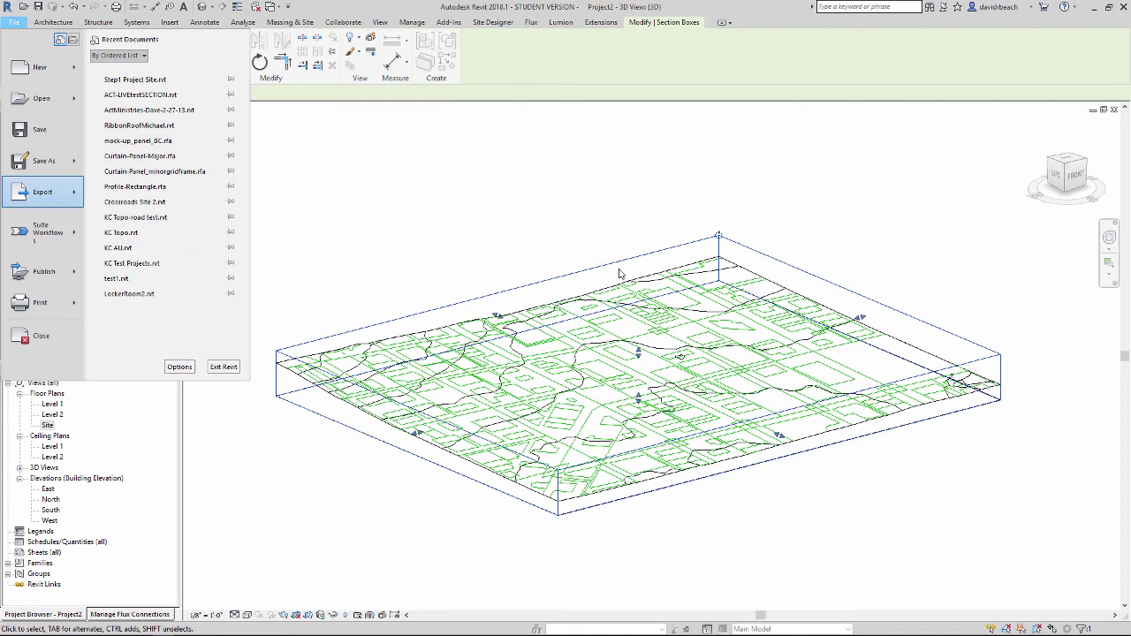
pyautogui.press('Right')
pyautogui.press('Down')
pyautogui.press('Down')
pyautogui.press('Down')
pyautogui.press('Down')
pyautogui.press('Up')
pyautogui.press('Up')
pyautogui.press('Up')
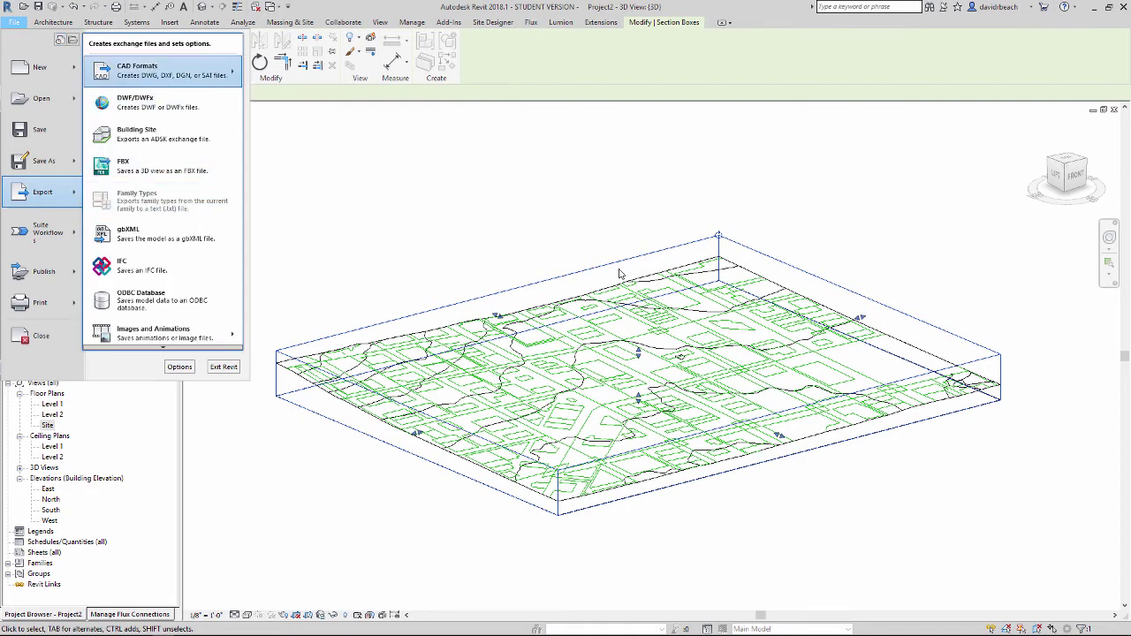
pyautogui.press('Right')
pyautogui.press('Down')
pyautogui.press('Return')
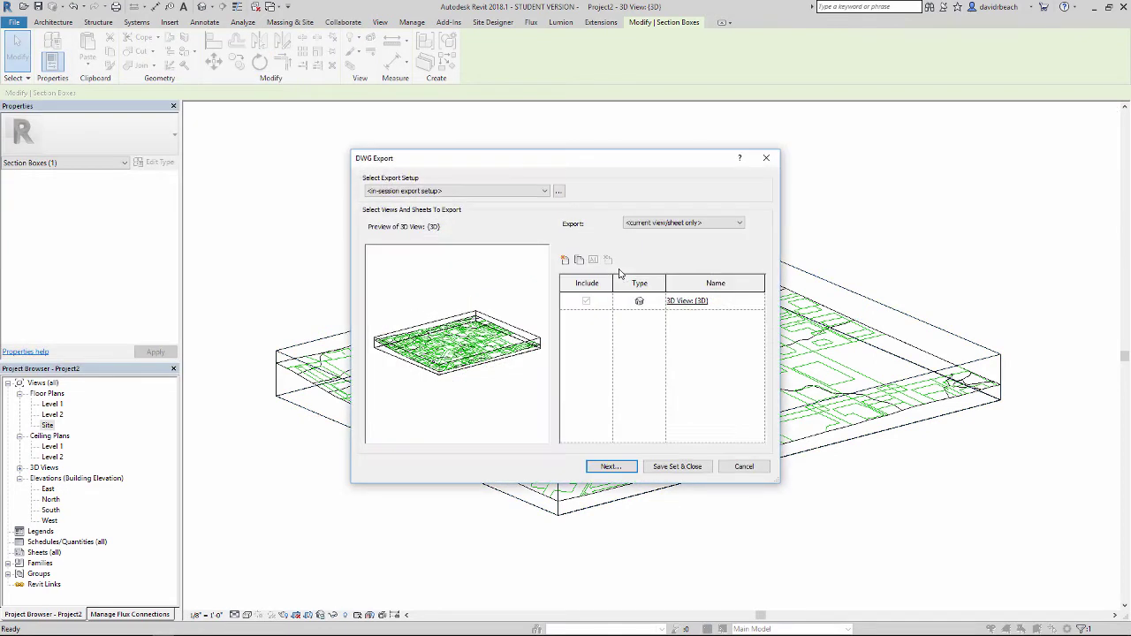
# Step: Save the export over the existing Step 1 Project Site.dwg, then switch to FormIt
pyautogui.press('Return')
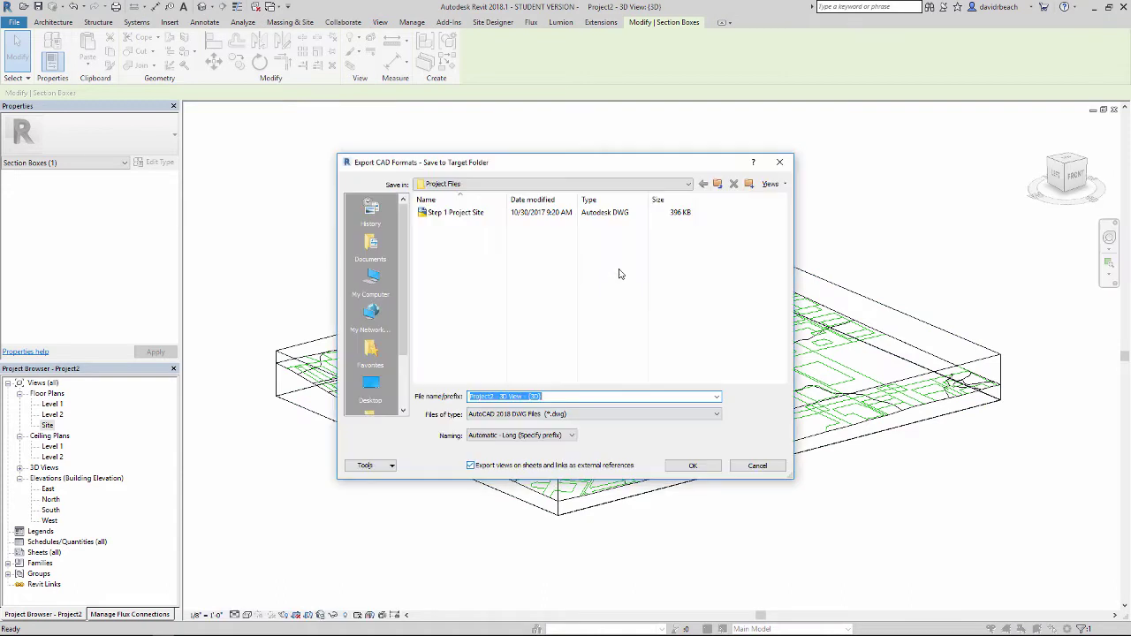
pyautogui.hotkey('shift', 'Tab')
pyautogui.press('Down')
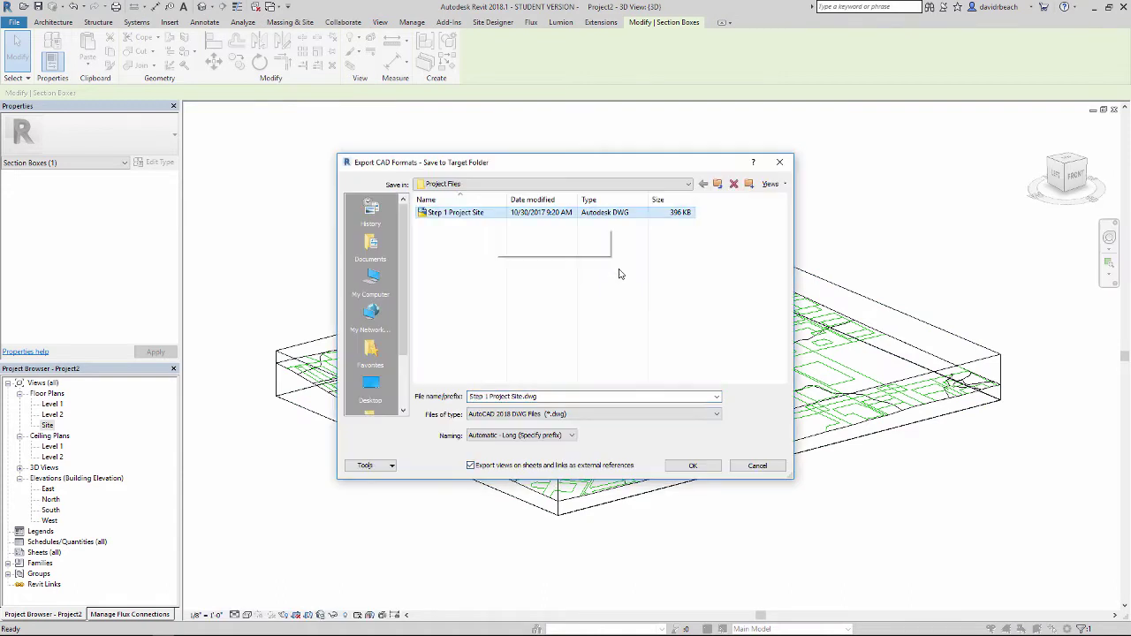
pyautogui.press('Tab')
pyautogui.press('Return')
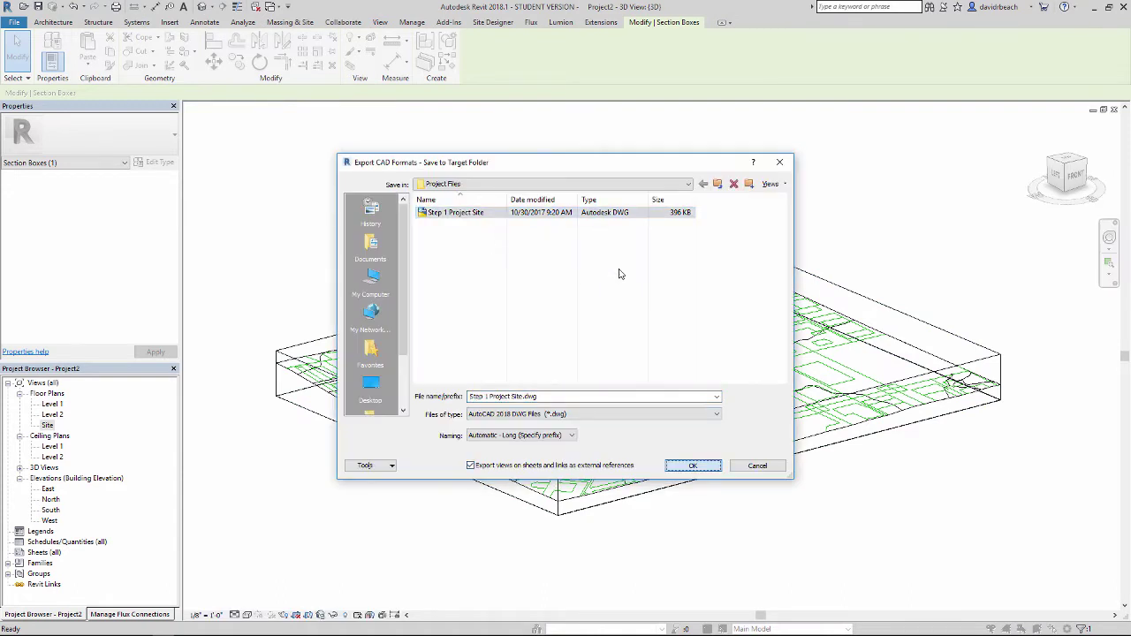
pyautogui.press('Return')
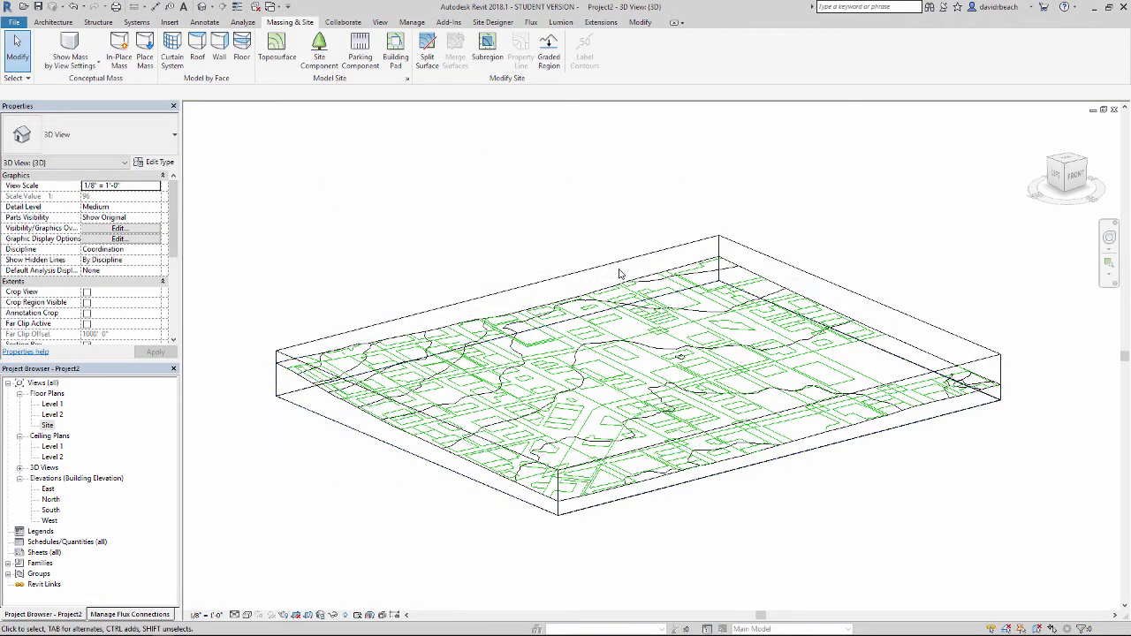
pyautogui.hotkey('alt', 'Tab')
pyautogui.hotkey('alt', 'Tab')
pyautogui.hotkey('alt', 'Tab')
pyautogui.hotkey('alt', 'Tab')
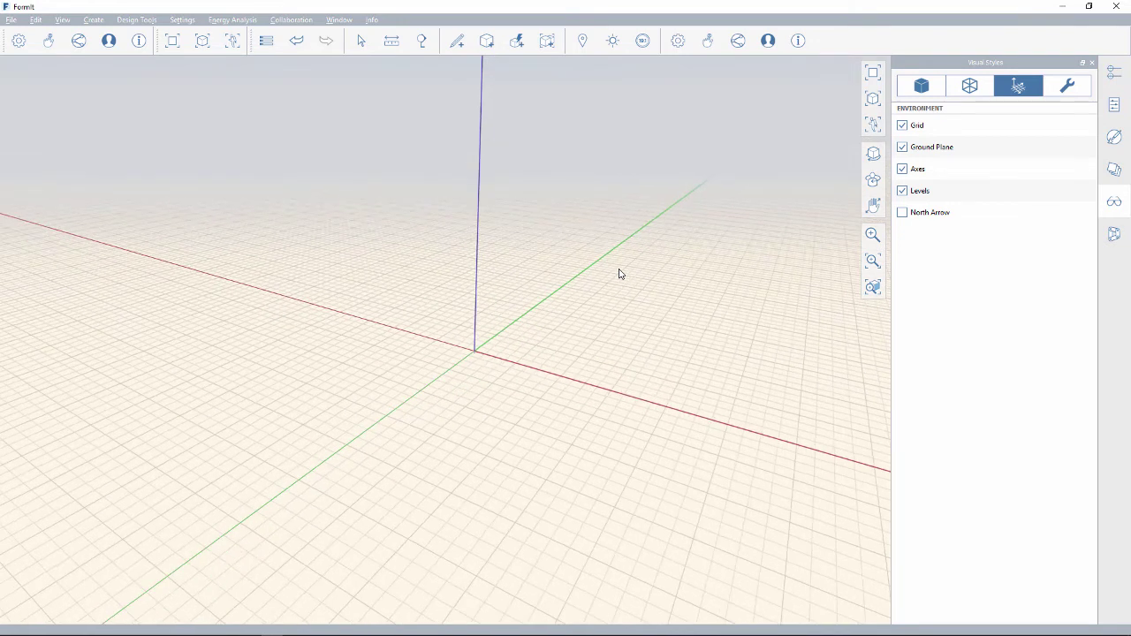
# Step: Import Step 1 Project Site.dwg into FormIt as a 3D model
pyautogui.hotkey('alt', 'f')
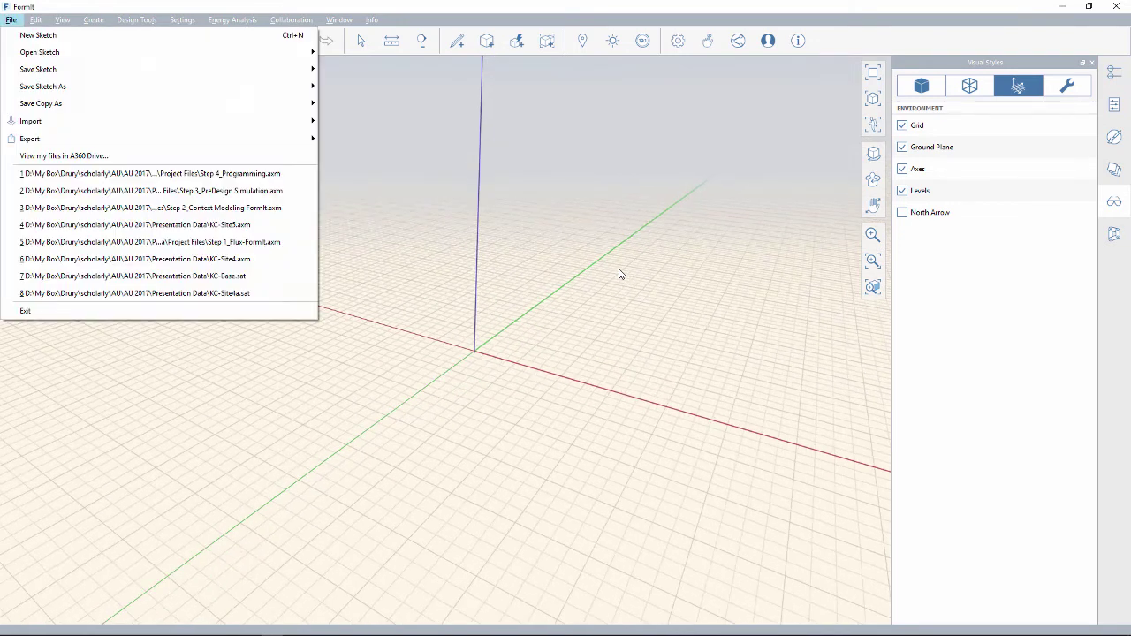
pyautogui.press('Down')
pyautogui.press('Down')
pyautogui.press('Down')
pyautogui.press('Down')
pyautogui.press('Down')
pyautogui.press('Down')
pyautogui.press('Right')
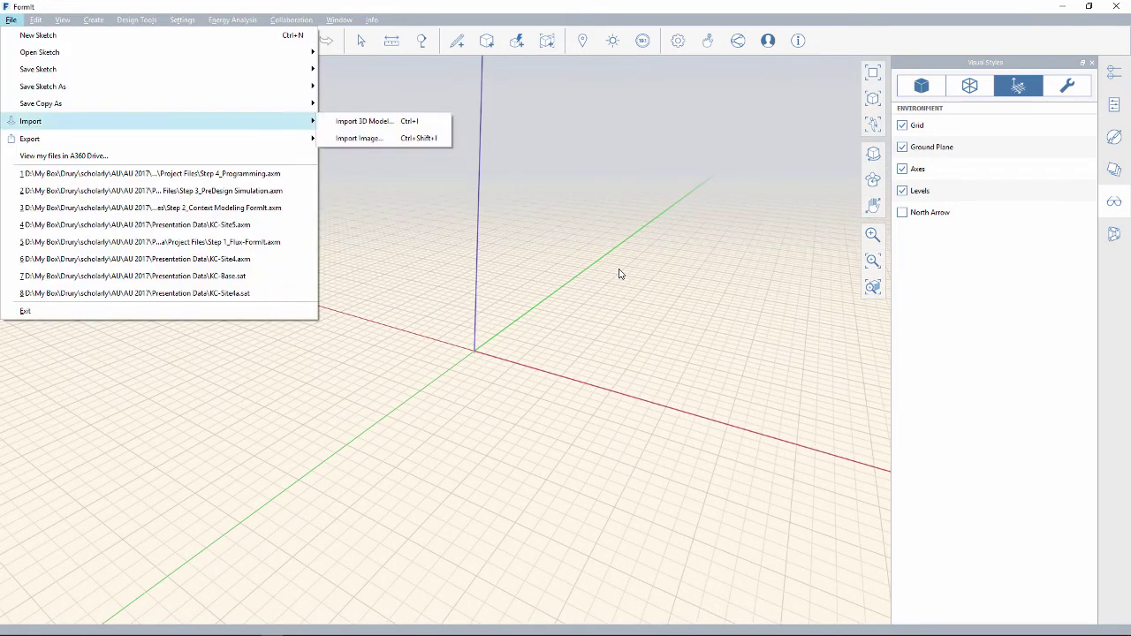
pyautogui.press('Return')
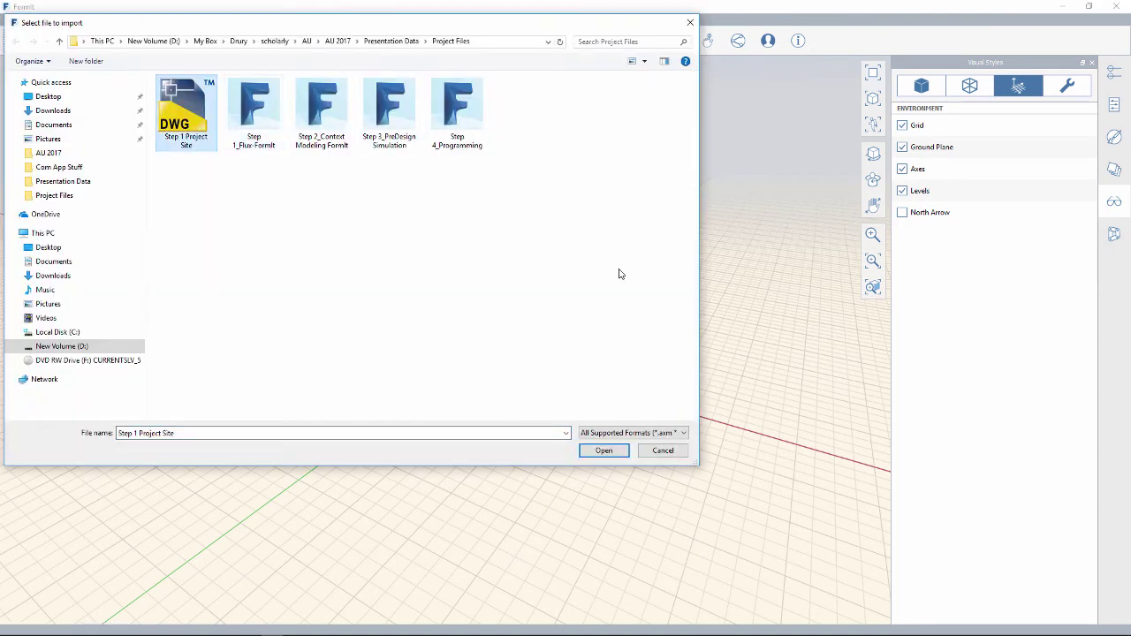
pyautogui.press('Return')
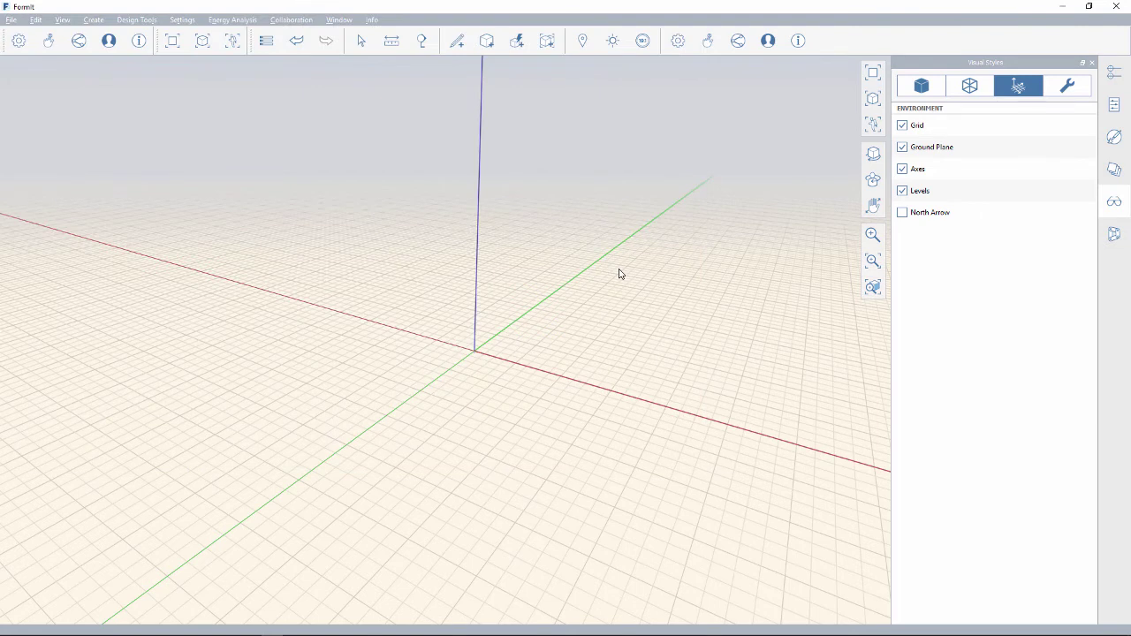
# Step: Deselect the imported Step 1 Project Site model in FormIt
pyautogui.click(619, 274)
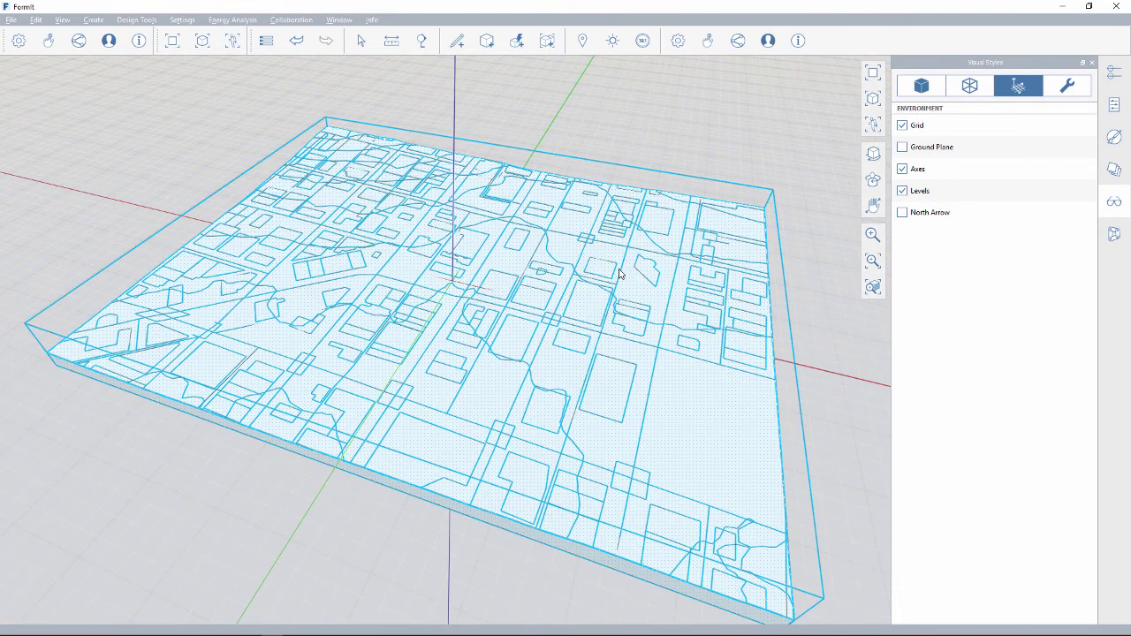
pyautogui.press('Escape')
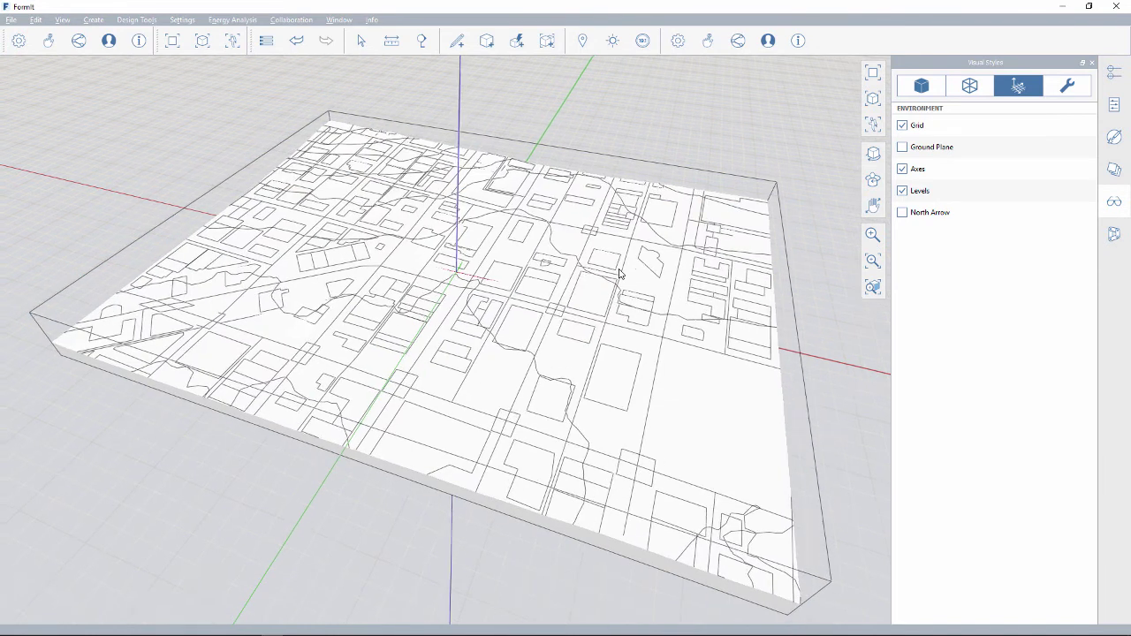